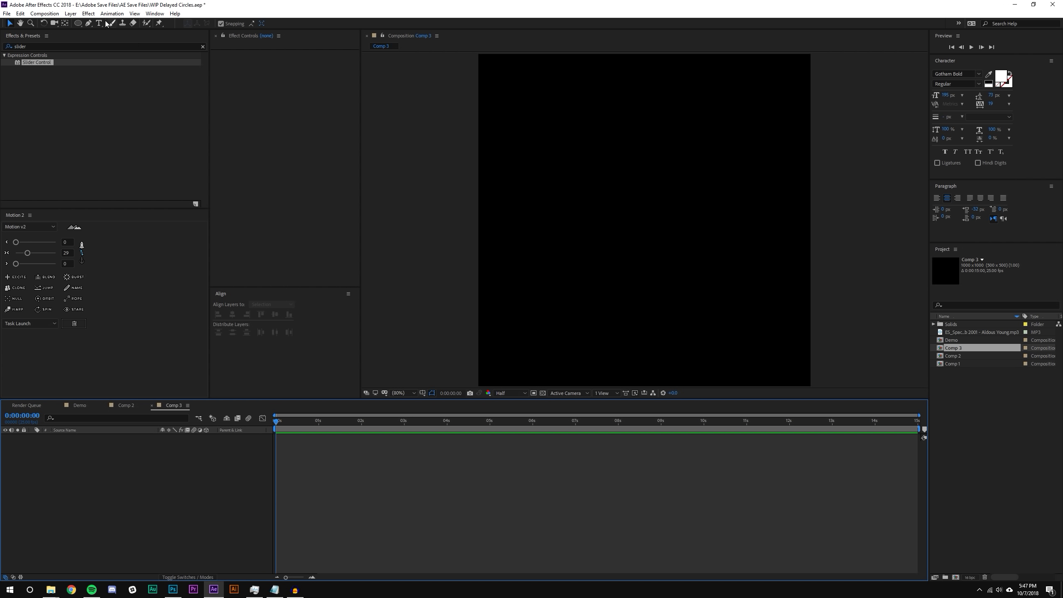
Draw a white circle with the Ellipse tool and centre it horizontally and vertically in the composition.
{"action": "left_click", "coordinate": [77, 23]}
{"action": "left_click_drag", "start_coordinate": [614, 192], "coordinate": [657, 233]}
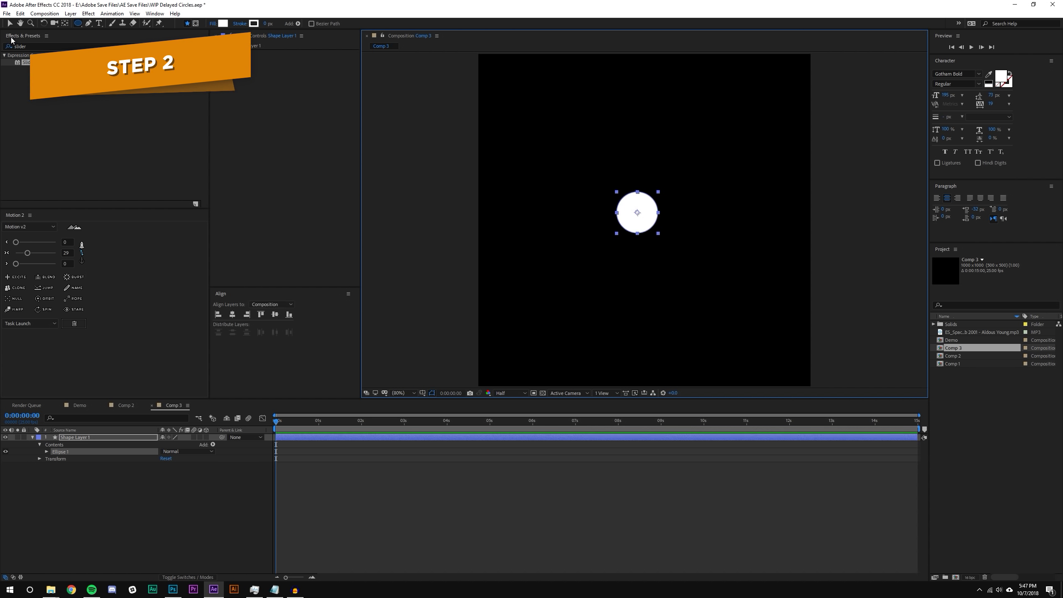
{"action": "key", "text": "v"}
{"action": "left_click", "coordinate": [184, 506]}
{"action": "left_click", "coordinate": [630, 215]}
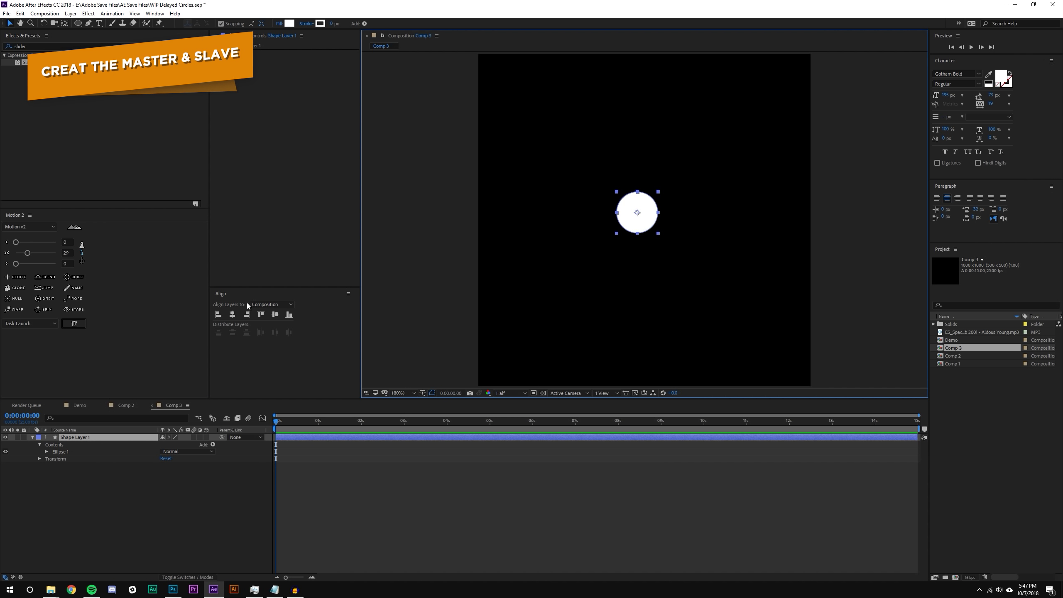
{"action": "left_click", "coordinate": [274, 316]}
{"action": "left_click", "coordinate": [232, 315]}
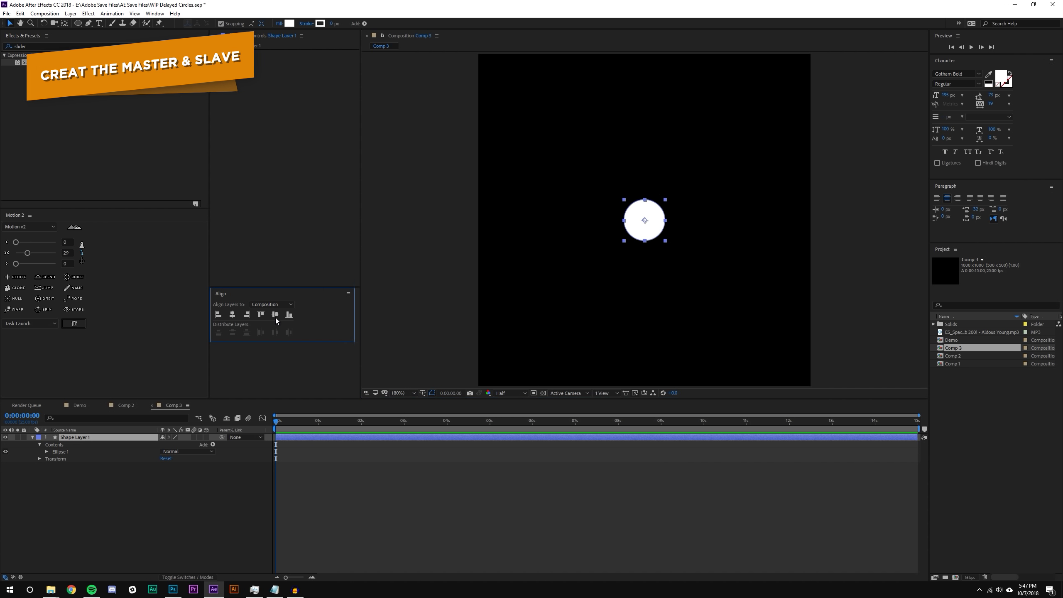
{"action": "left_click", "coordinate": [155, 14]}
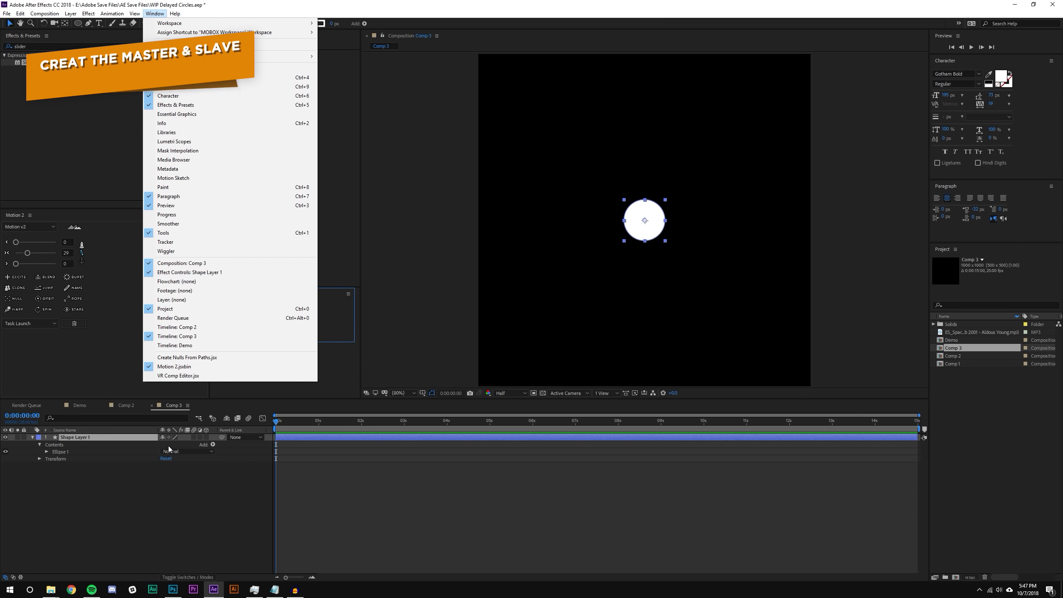
{"action": "left_click", "coordinate": [171, 490]}
{"action": "left_click", "coordinate": [654, 223]}
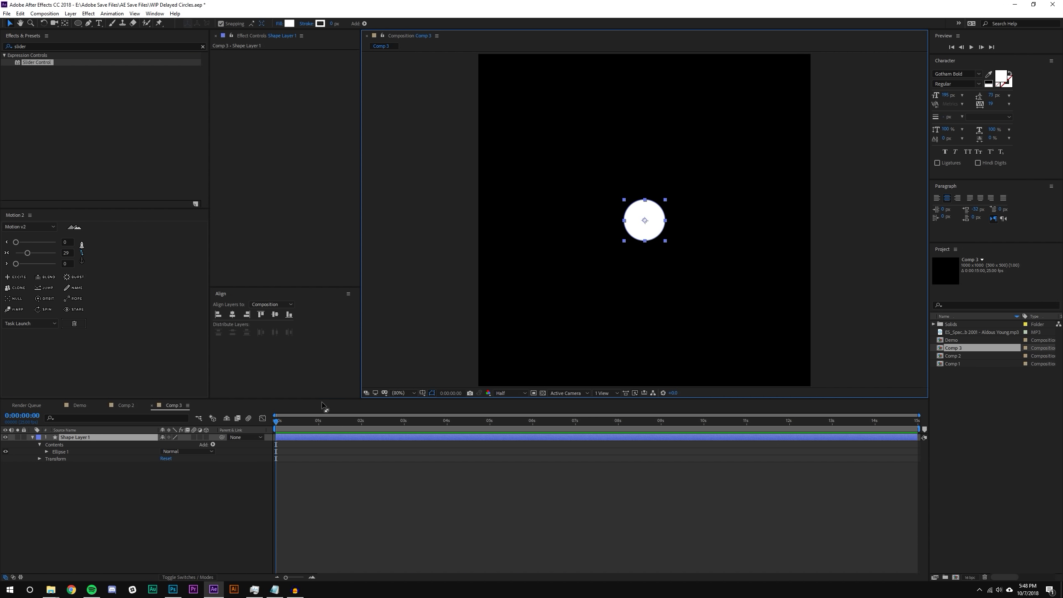
Add a null object to the composition and rename it Controller.
{"action": "left_click", "coordinate": [70, 13]}
{"action": "mouse_move", "coordinate": [88, 20]}
{"action": "left_click", "coordinate": [266, 59]}
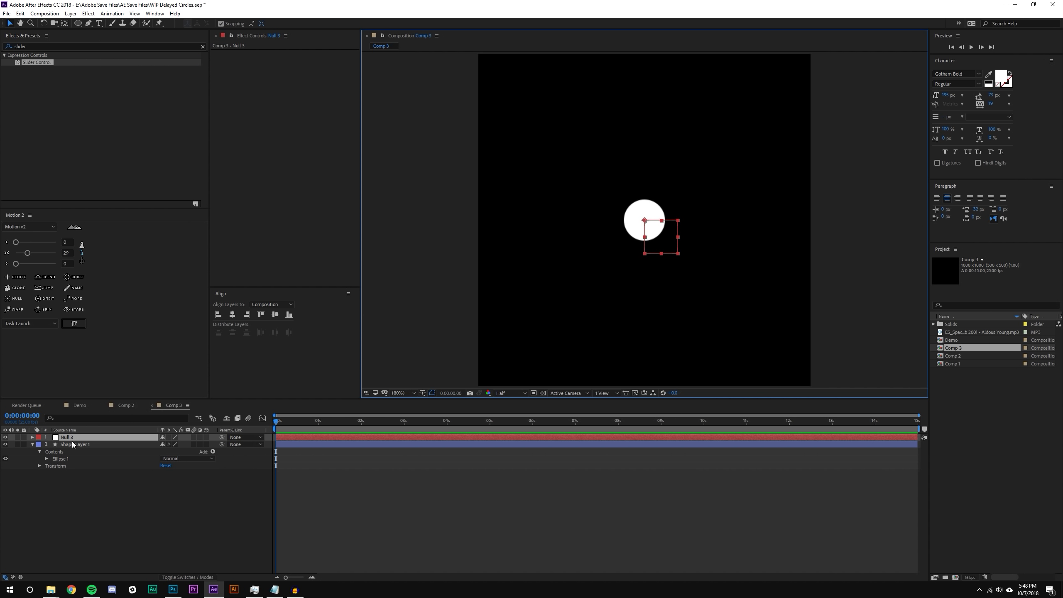
{"action": "right_click", "coordinate": [72, 438]}
{"action": "left_click", "coordinate": [84, 429]}
{"action": "type", "text": "Controller"}
{"action": "key", "text": "Return"}
Rename the circle's shape layer as Master.
{"action": "right_click", "coordinate": [84, 444]}
{"action": "left_click", "coordinate": [93, 440]}
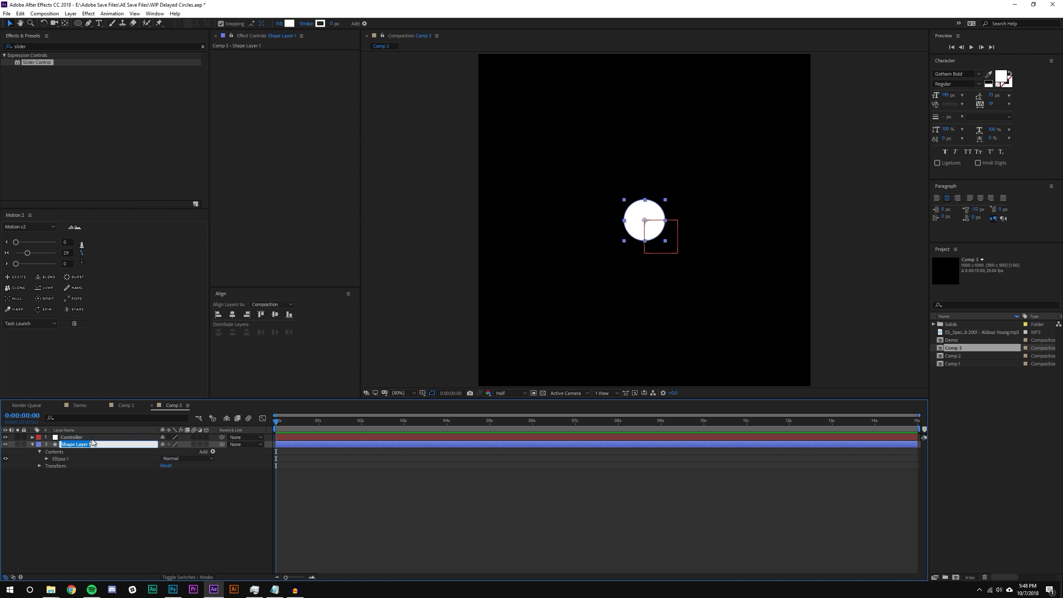
{"action": "type", "text": "Master"}
{"action": "key", "text": "Return"}
Duplicate the Master layer and rename the copy as Slave.
{"action": "key", "text": "ctrl+d"}
{"action": "right_click", "coordinate": [80, 444]}
{"action": "left_click", "coordinate": [89, 438]}
{"action": "type", "text": "Sla"}
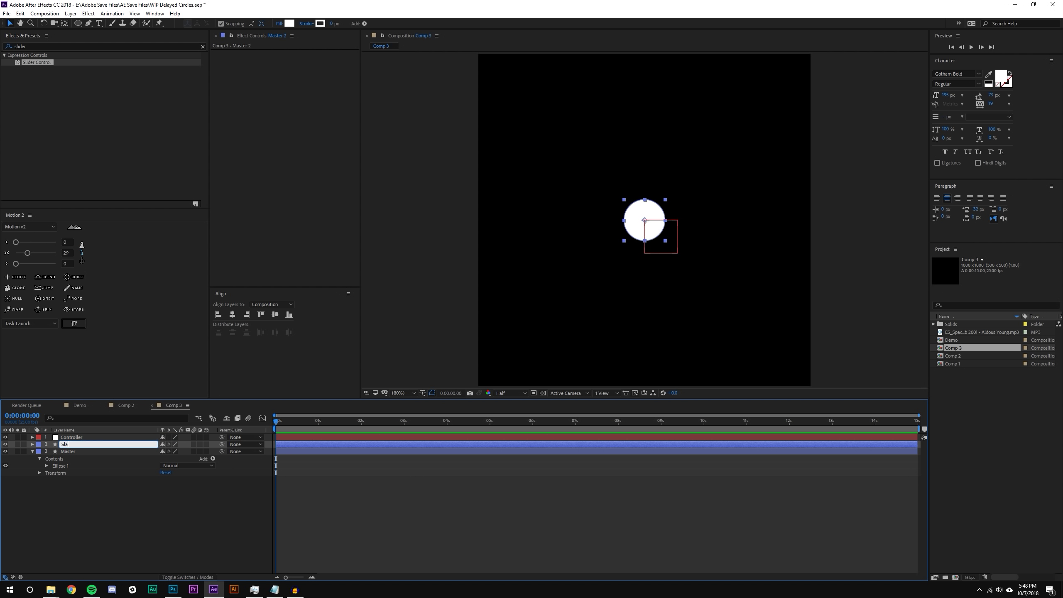
{"action": "type", "text": "ve"}
{"action": "key", "text": "Return"}
Move the Slave layer beneath Master and make all three layers 3D.
{"action": "left_click_drag", "start_coordinate": [64, 445], "coordinate": [61, 477]}
{"action": "left_click", "coordinate": [61, 479]}
{"action": "left_click", "coordinate": [33, 445]}
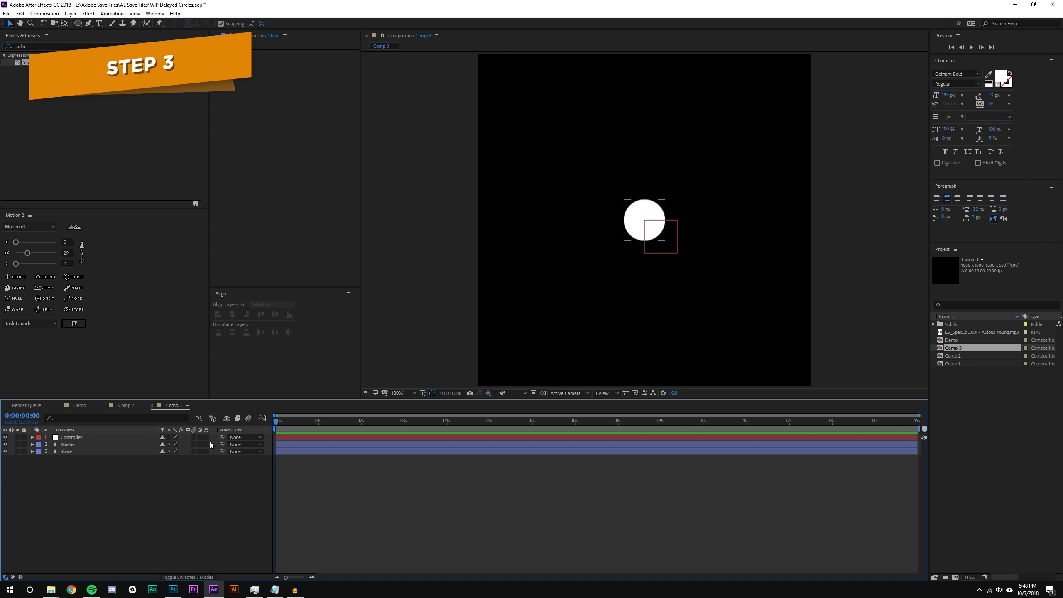
{"action": "left_click_drag", "start_coordinate": [206, 437], "coordinate": [211, 485]}
Apply three Slider Control effects to the Controller null.
{"action": "left_click", "coordinate": [5, 78]}
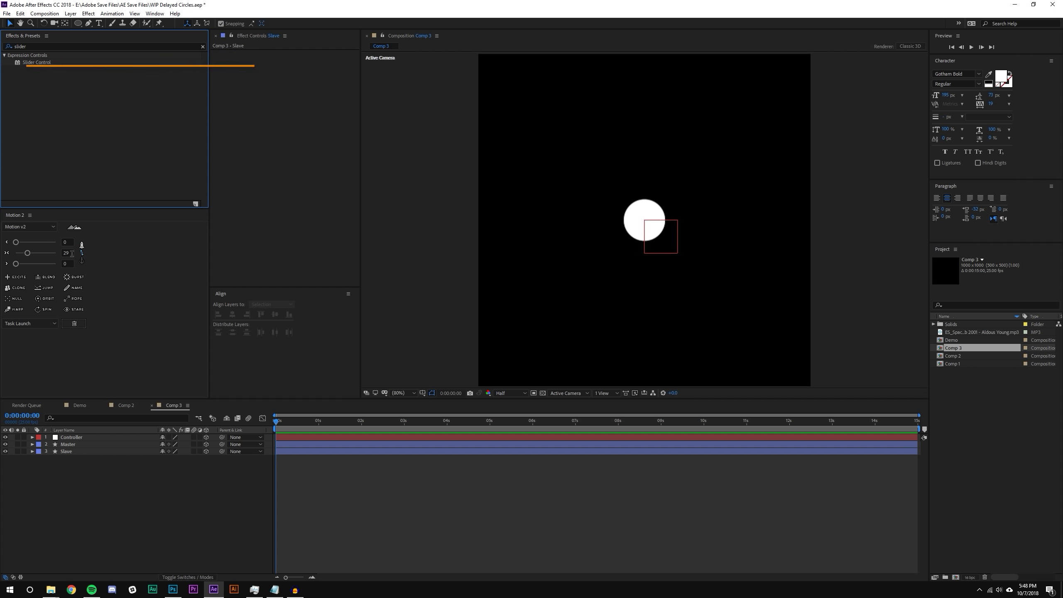
{"action": "left_click_drag", "start_coordinate": [36, 64], "coordinate": [93, 119]}
{"action": "left_click", "coordinate": [71, 438]}
{"action": "double_click", "coordinate": [36, 62]}
{"action": "left_click_drag", "start_coordinate": [52, 62], "coordinate": [236, 96]}
{"action": "left_click_drag", "start_coordinate": [37, 63], "coordinate": [247, 100]}
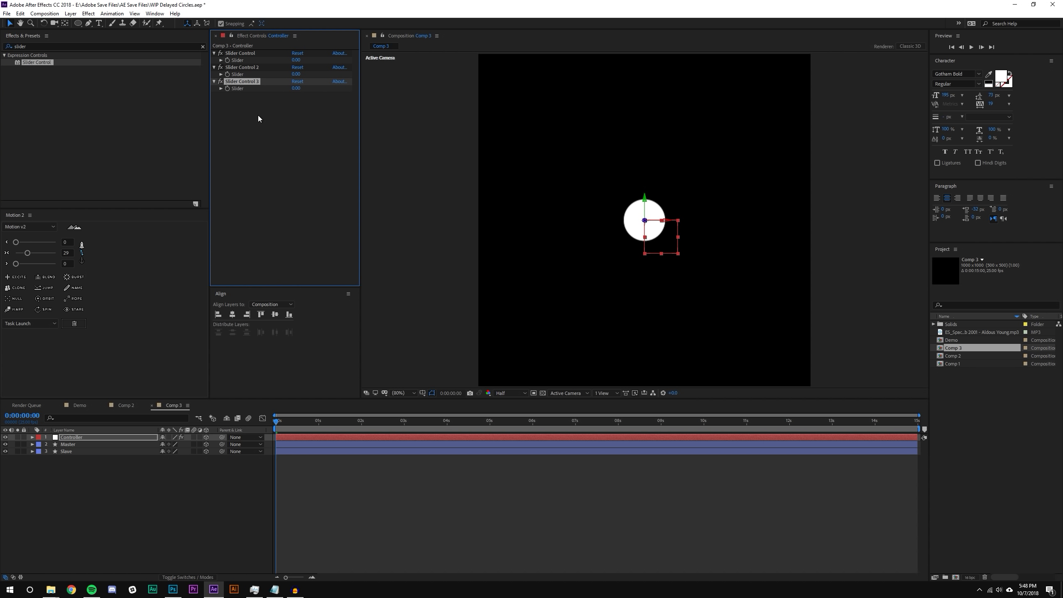
Rename the Controller's first slider effect as Delay.
{"action": "left_click", "coordinate": [32, 437]}
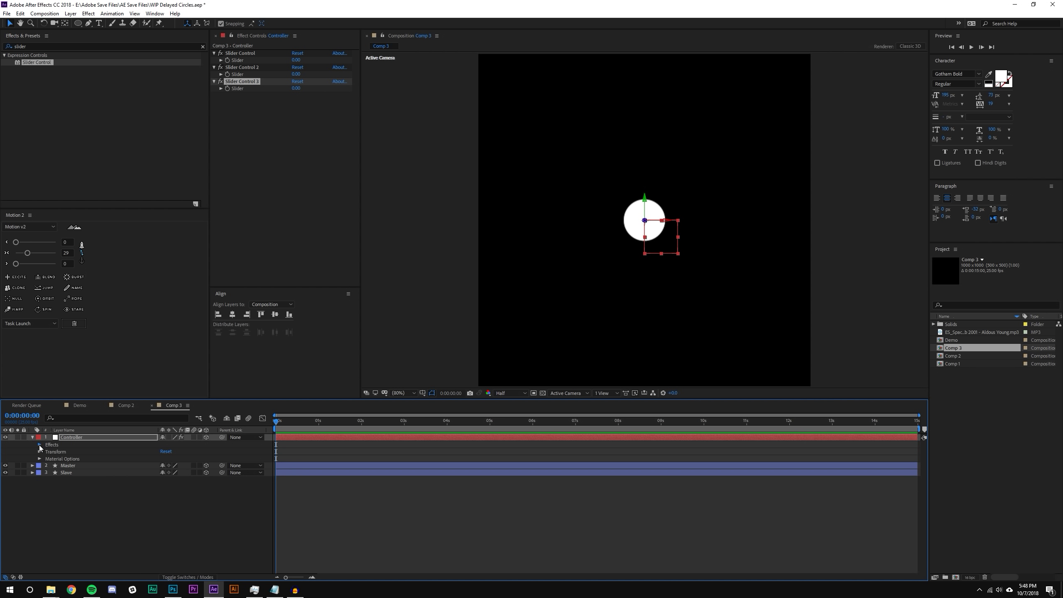
{"action": "left_click", "coordinate": [39, 444]}
{"action": "right_click", "coordinate": [62, 453]}
{"action": "left_click", "coordinate": [82, 510]}
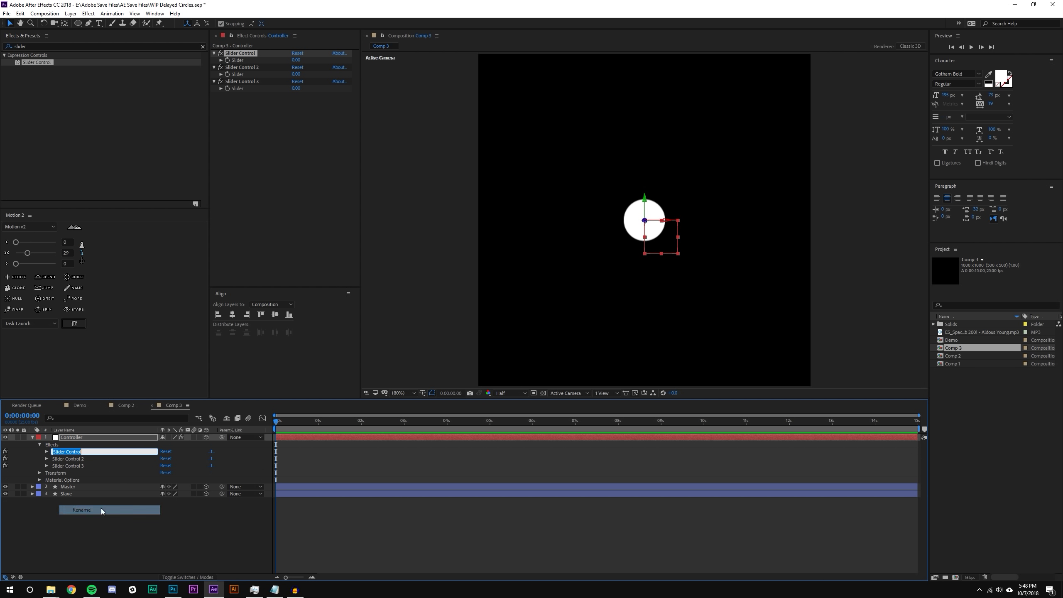
{"action": "type", "text": "Delay"}
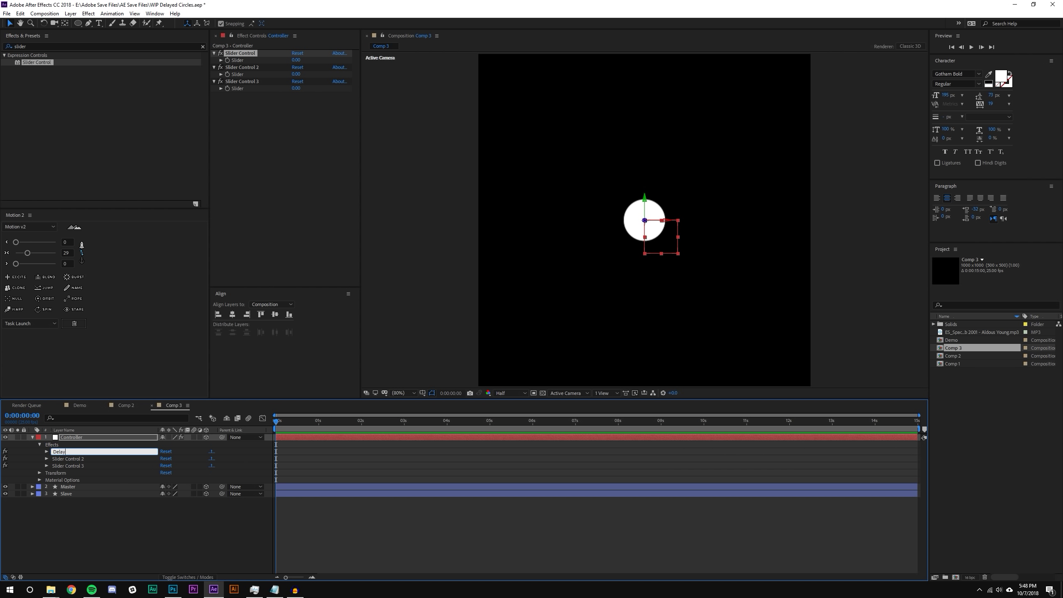
Rename the Controller's second slider effect as Index Shift.
{"action": "right_click", "coordinate": [71, 459]}
{"action": "left_click", "coordinate": [140, 516]}
{"action": "type", "text": "Index Shift"}
{"action": "left_click", "coordinate": [140, 516]}
Rename the Controller's third slider effect as Control.
{"action": "right_click", "coordinate": [82, 465]}
{"action": "left_click", "coordinate": [101, 521]}
{"action": "type", "text": "Control"}
{"action": "left_click", "coordinate": [90, 544]}
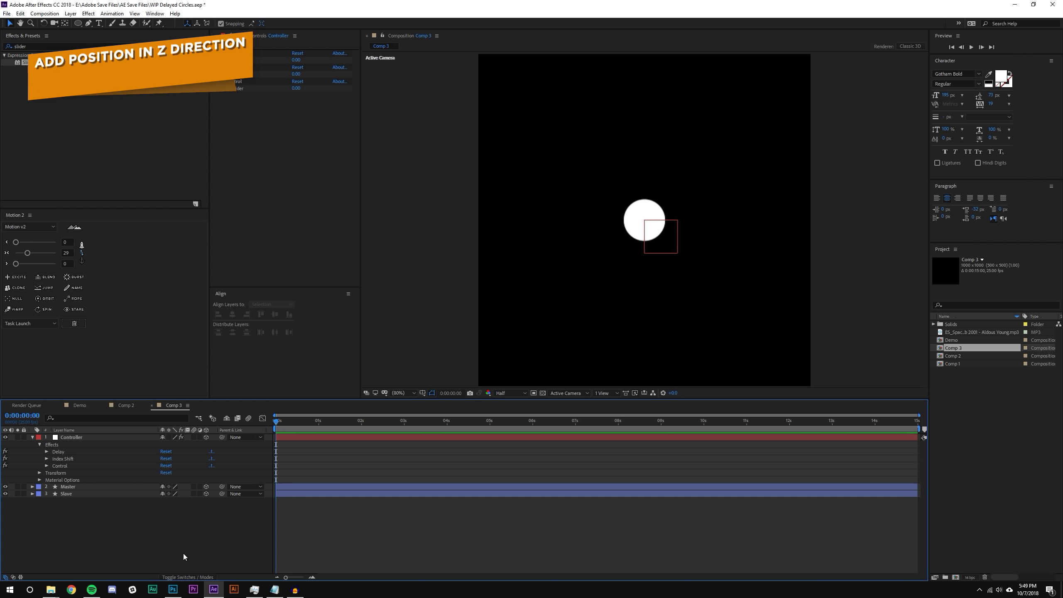
Collapse the Controller's properties, hide the Slave layer, and reveal the Position property of Master.
{"action": "left_click", "coordinate": [32, 438]}
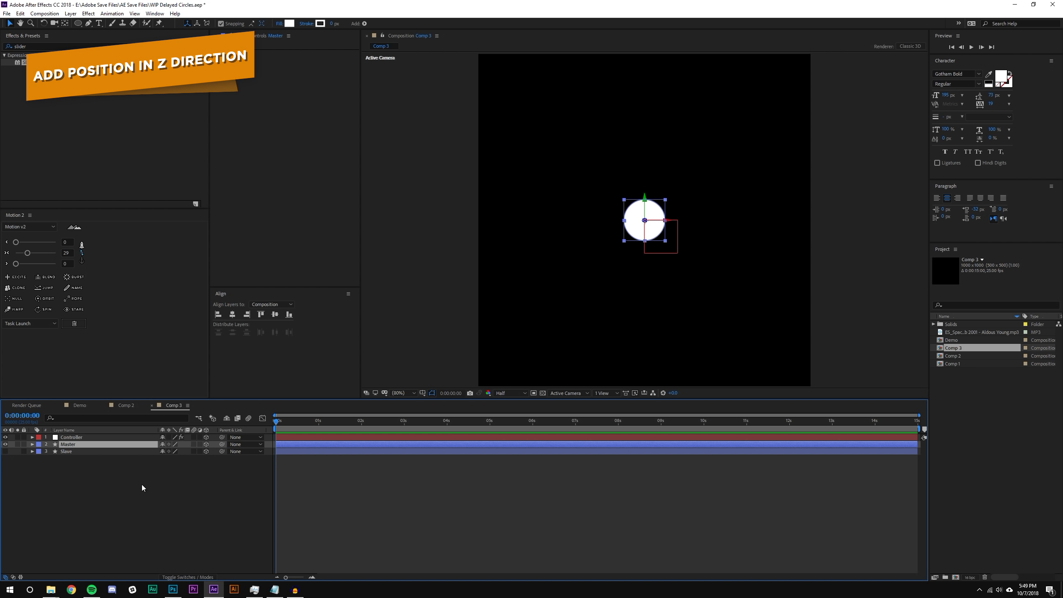
{"action": "left_click", "coordinate": [142, 487]}
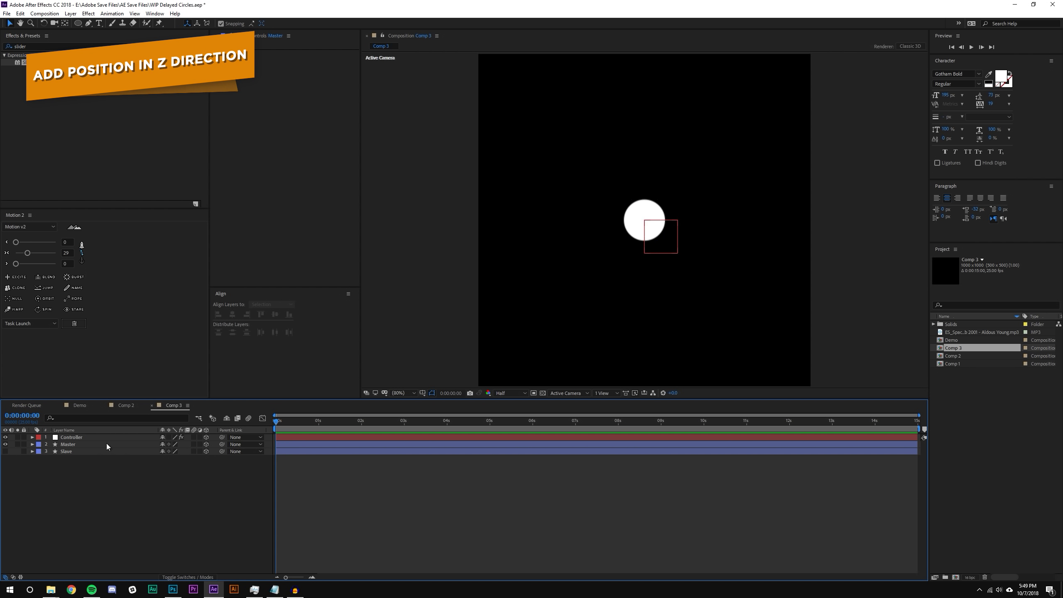
{"action": "left_click", "coordinate": [74, 445]}
{"action": "key", "text": "p"}
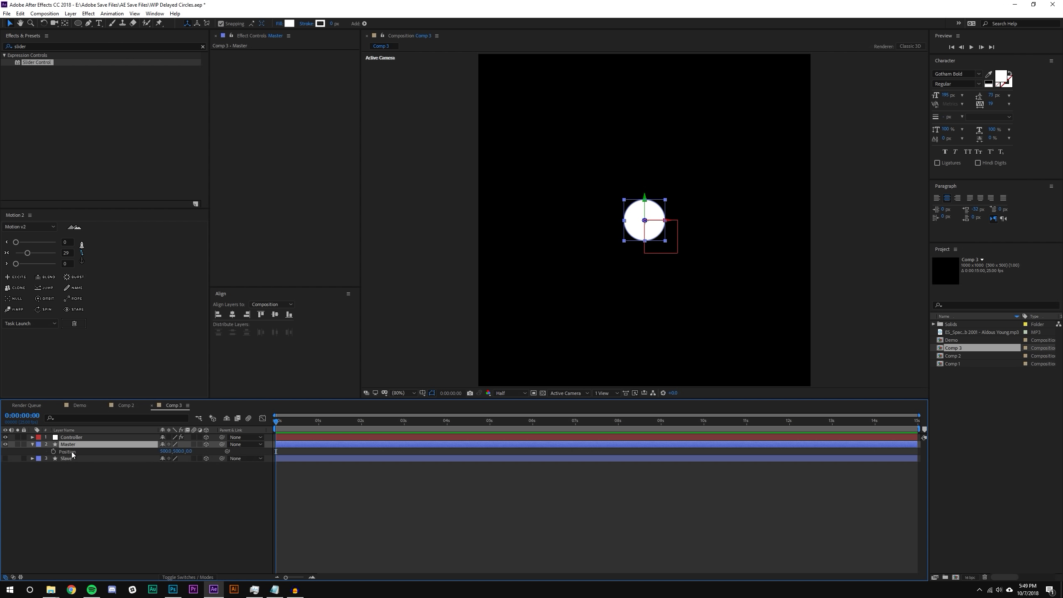
Keyframe Master's Position at 0 seconds, and again at 1 second with the Z value set to 200.
{"action": "left_click", "coordinate": [319, 424]}
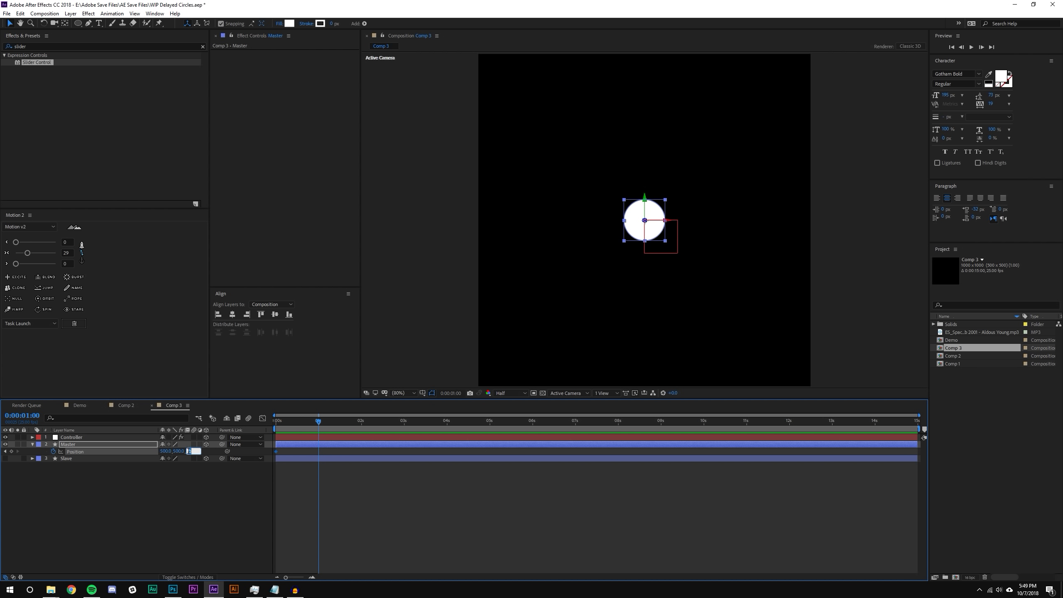
{"action": "type", "text": "-200"}
{"action": "key", "text": "Return"}
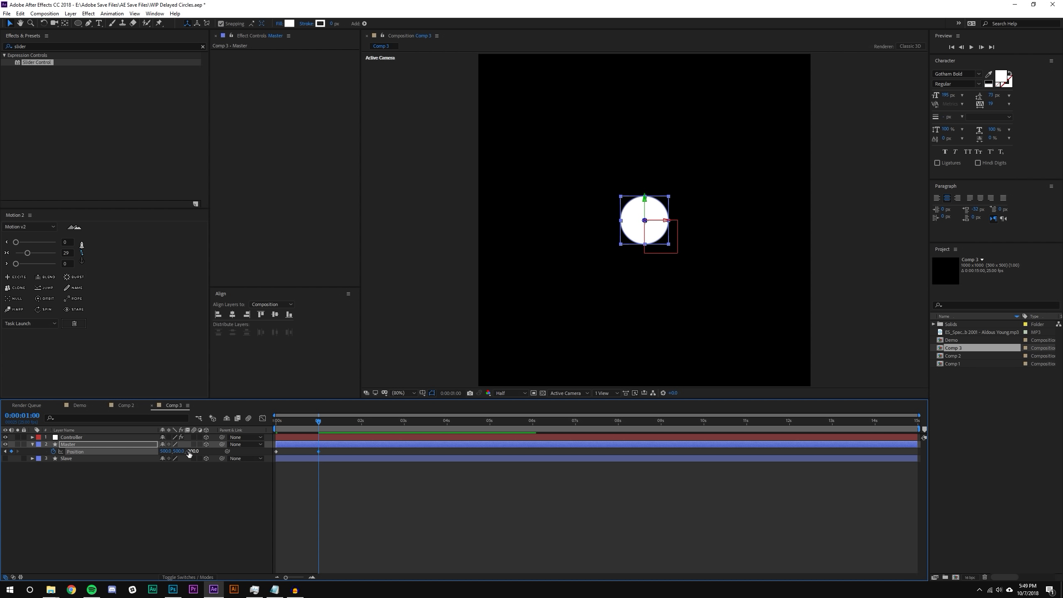
{"action": "left_click", "coordinate": [190, 452]}
{"action": "type", "text": "200"}
{"action": "key", "text": "Return"}
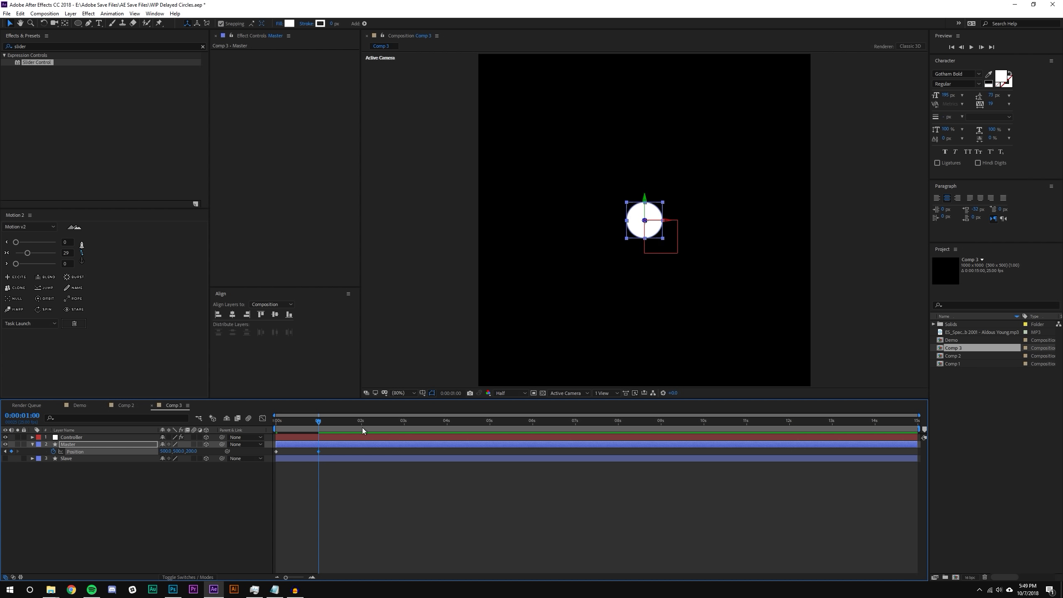
Add a Position keyframe on Master at 2 seconds with the Z value set to 0.
{"action": "left_click", "coordinate": [362, 426]}
{"action": "left_click", "coordinate": [194, 453]}
{"action": "type", "text": "0"}
{"action": "key", "text": "Return"}
Ease all three of Master's Position keyframes and check their curve in the graph editor.
{"action": "left_click", "coordinate": [388, 497]}
{"action": "left_click_drag", "start_coordinate": [390, 478], "coordinate": [268, 444]}
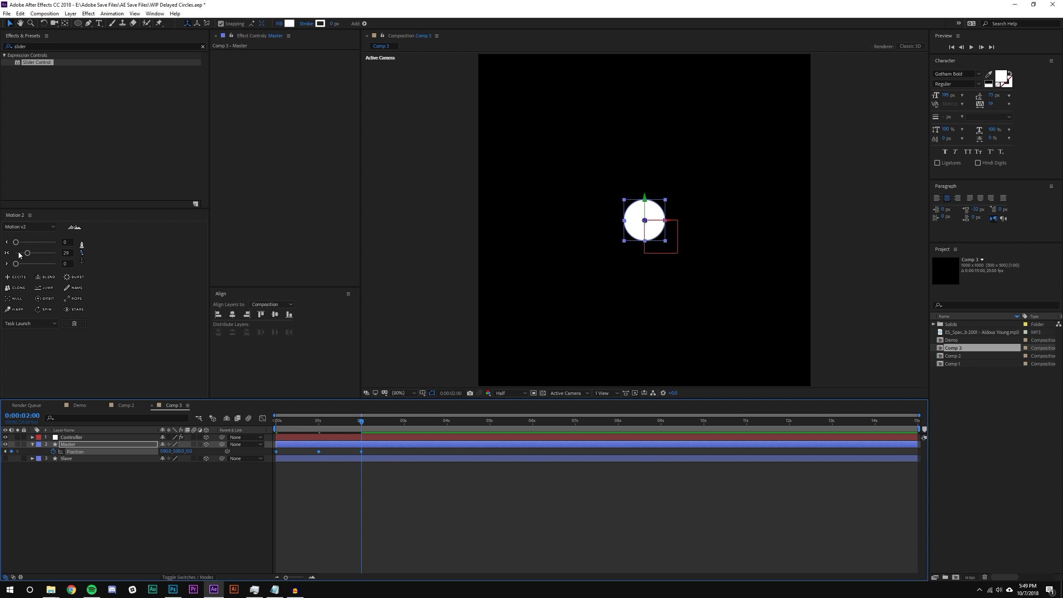
{"action": "left_click", "coordinate": [259, 418]}
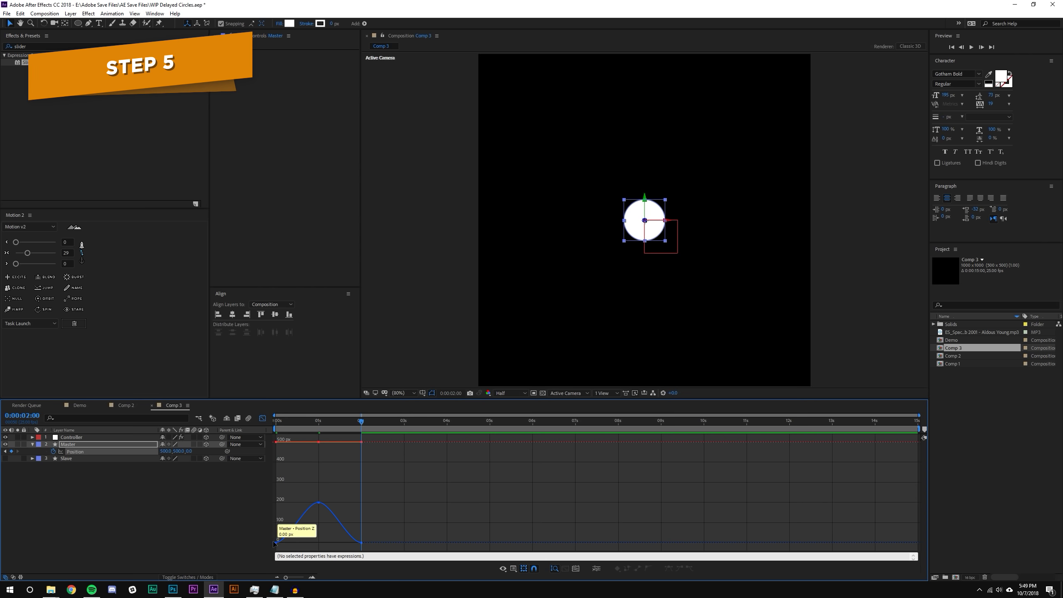
{"action": "double_click", "coordinate": [361, 543]}
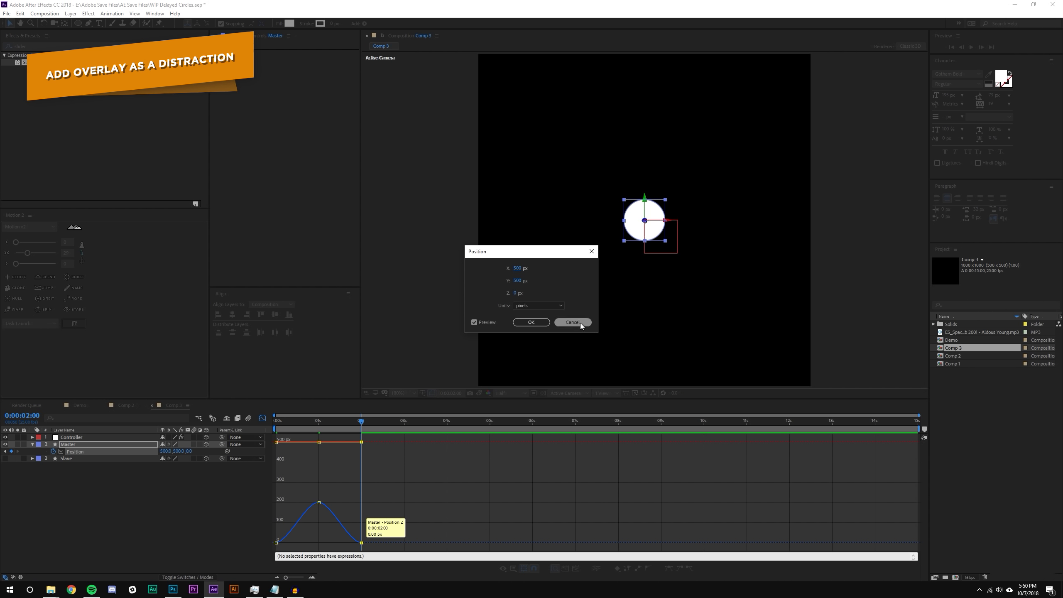
{"action": "left_click", "coordinate": [580, 322]}
{"action": "left_click", "coordinate": [263, 418]}
{"action": "left_click", "coordinate": [361, 484]}
{"action": "mouse_move", "coordinate": [362, 420]}
{"action": "left_mouse_down"}
{"action": "mouse_move", "coordinate": [282, 418]}
{"action": "mouse_move", "coordinate": [350, 418]}
{"action": "left_mouse_up"}
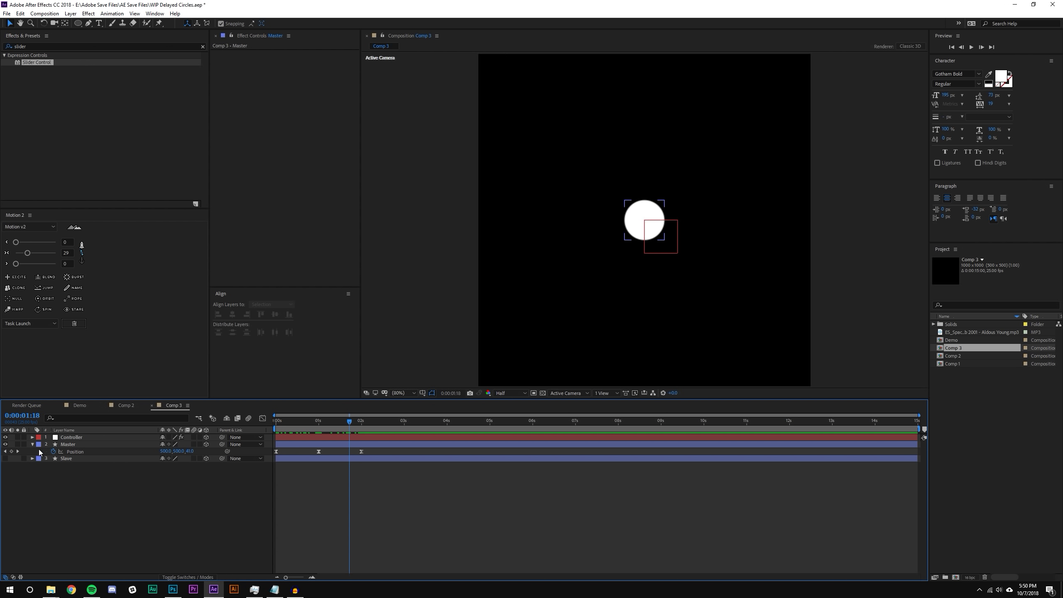
Add the expression loopOut() to Master's Position and scrub the timeline to check the looping.
{"action": "left_click", "coordinate": [53, 451], "text": "alt"}
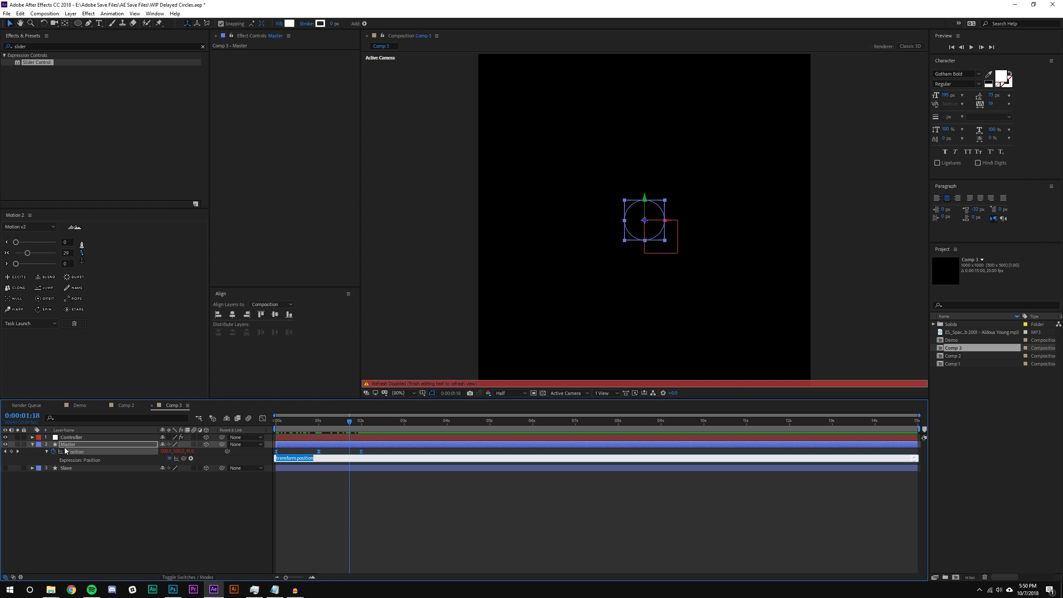
{"action": "type", "text": "lo"}
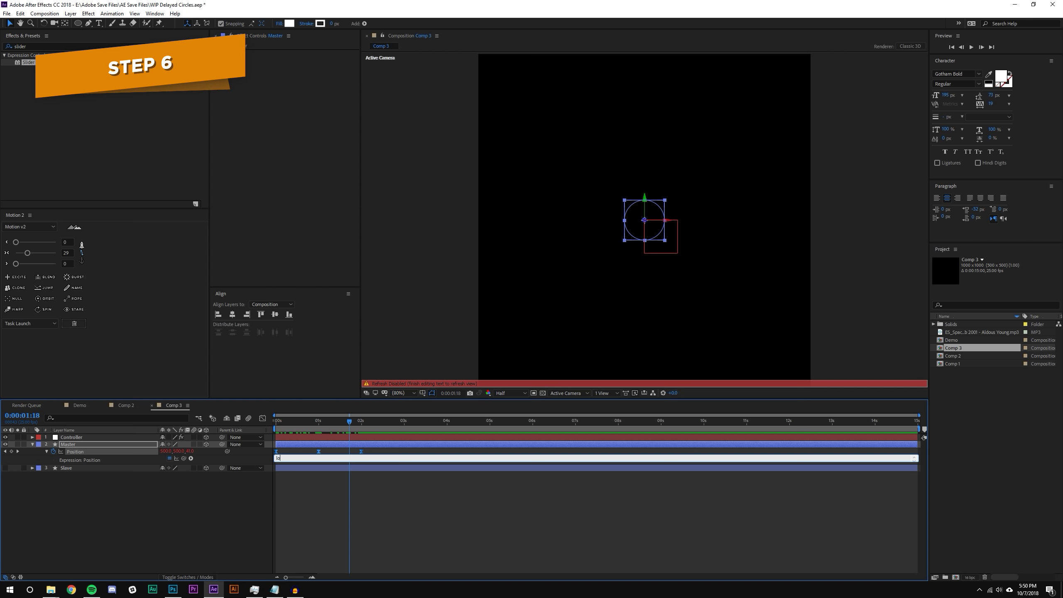
{"action": "type", "text": "opOu"}
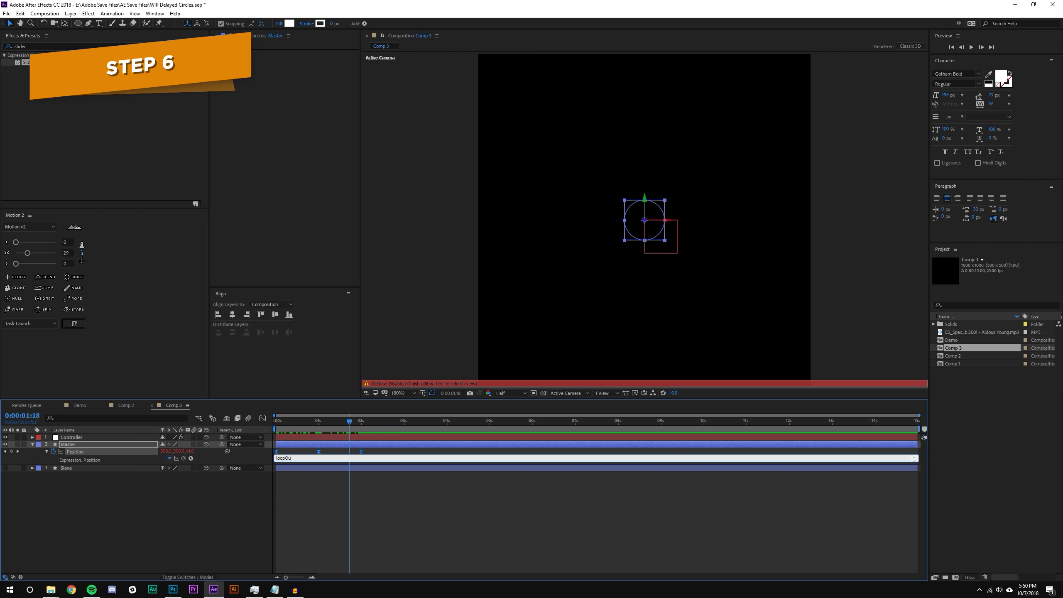
{"action": "type", "text": "t()"}
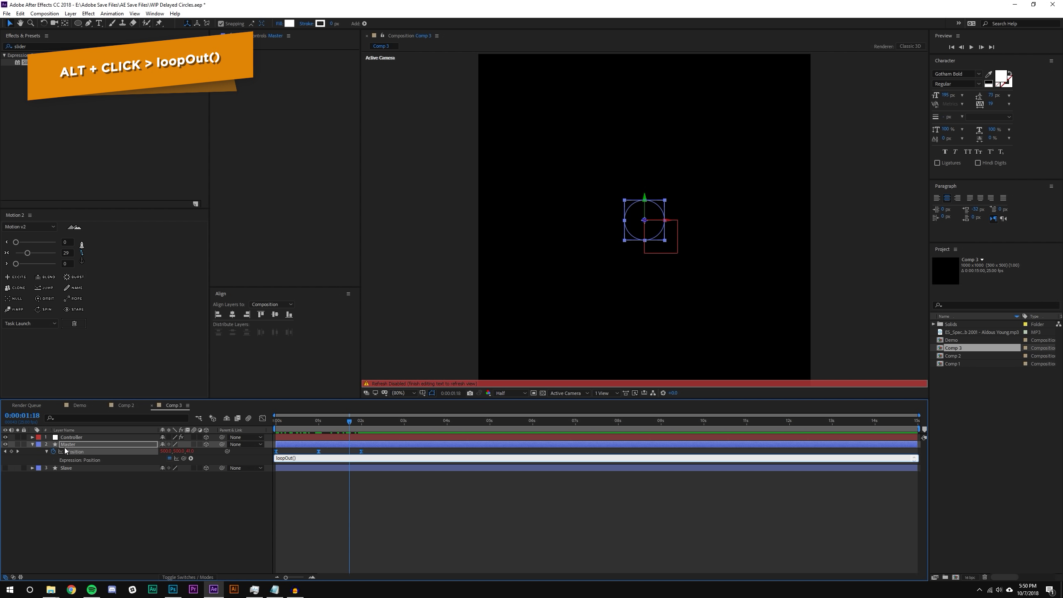
{"action": "left_click", "coordinate": [367, 549]}
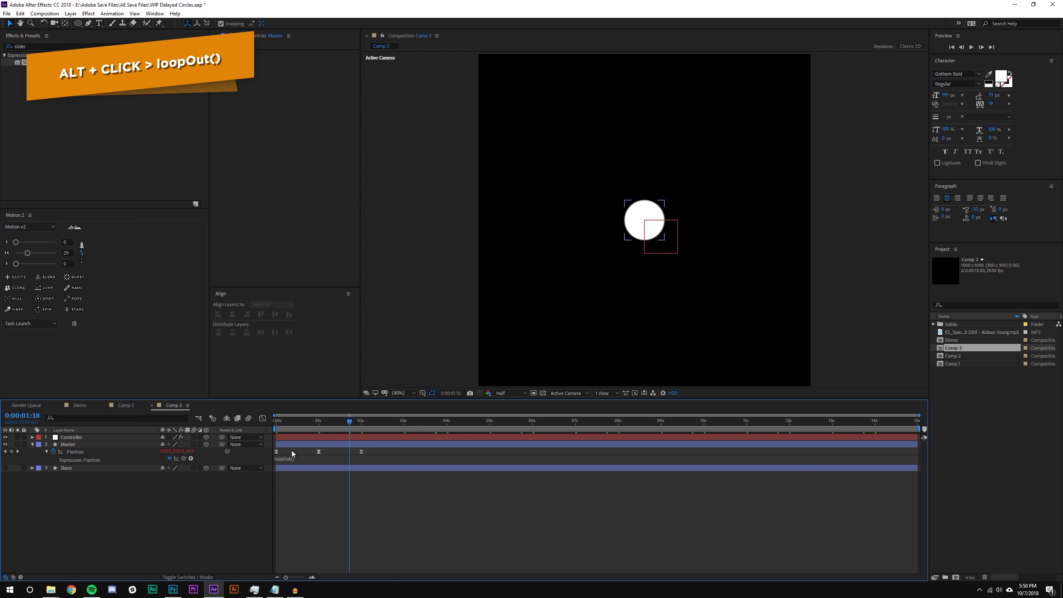
{"action": "left_click_drag", "start_coordinate": [312, 411], "coordinate": [558, 418]}
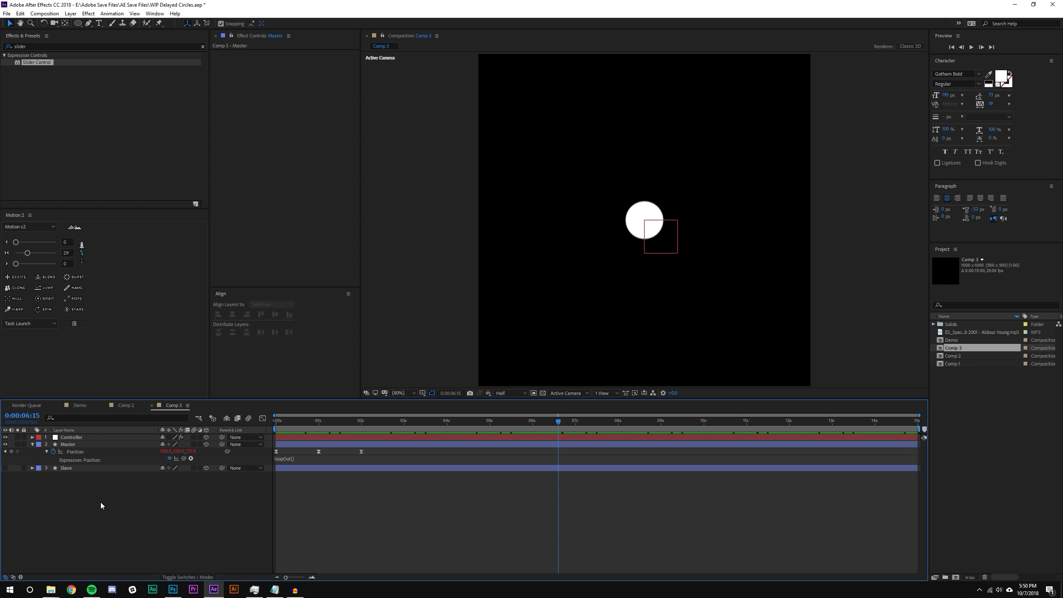
Make the Slave layer visible again and lower the opacity of both Master and Slave.
{"action": "left_click", "coordinate": [6, 468]}
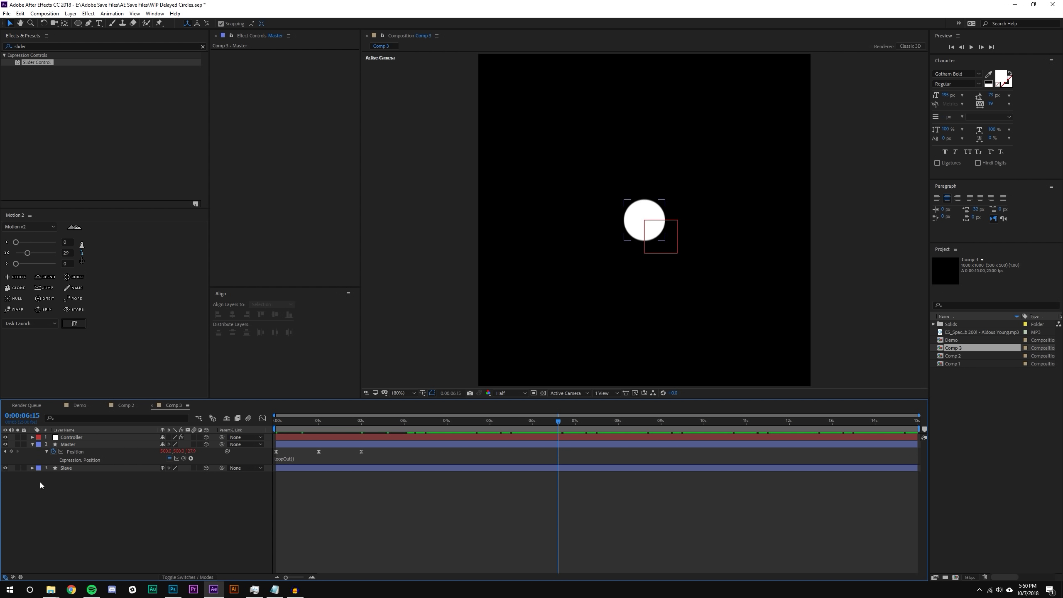
{"action": "left_click", "coordinate": [60, 468]}
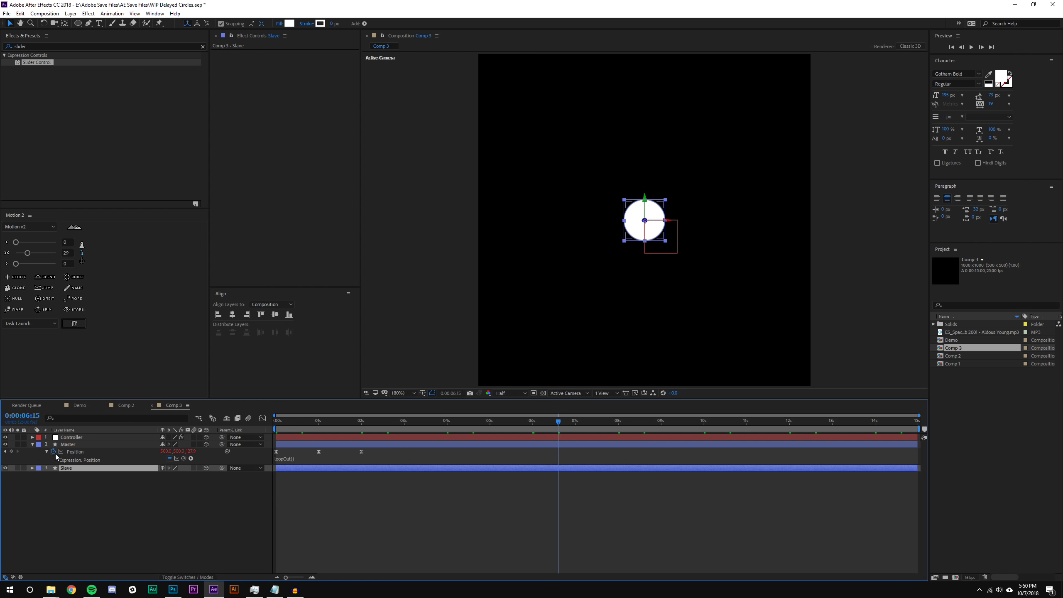
{"action": "left_click", "coordinate": [82, 445], "text": "ctrl"}
{"action": "key", "text": "t"}
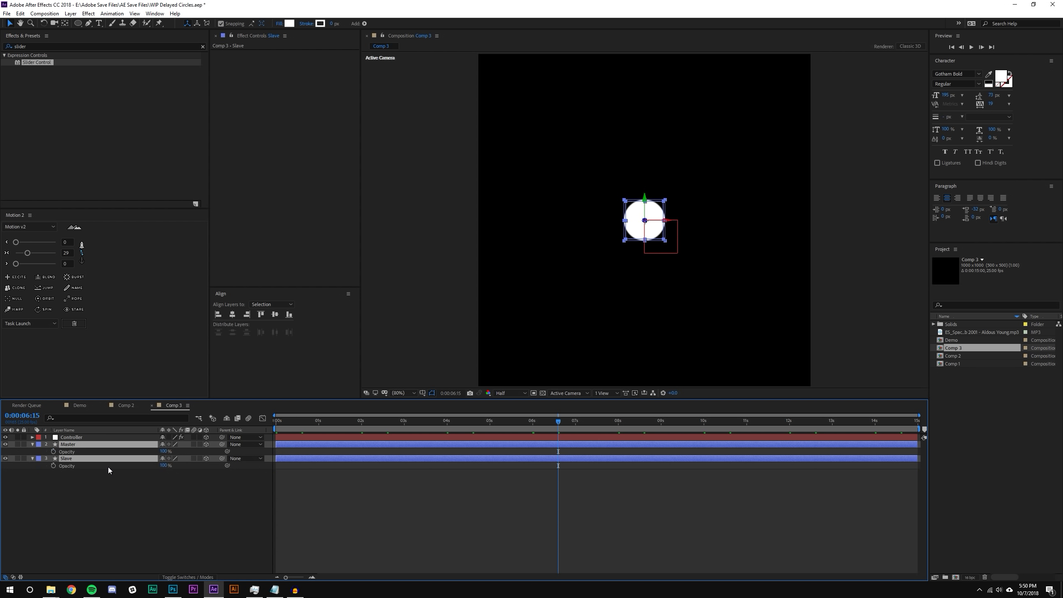
{"action": "left_click", "coordinate": [124, 446]}
{"action": "left_click", "coordinate": [142, 458], "text": "ctrl"}
{"action": "left_click_drag", "start_coordinate": [165, 451], "coordinate": [143, 452]}
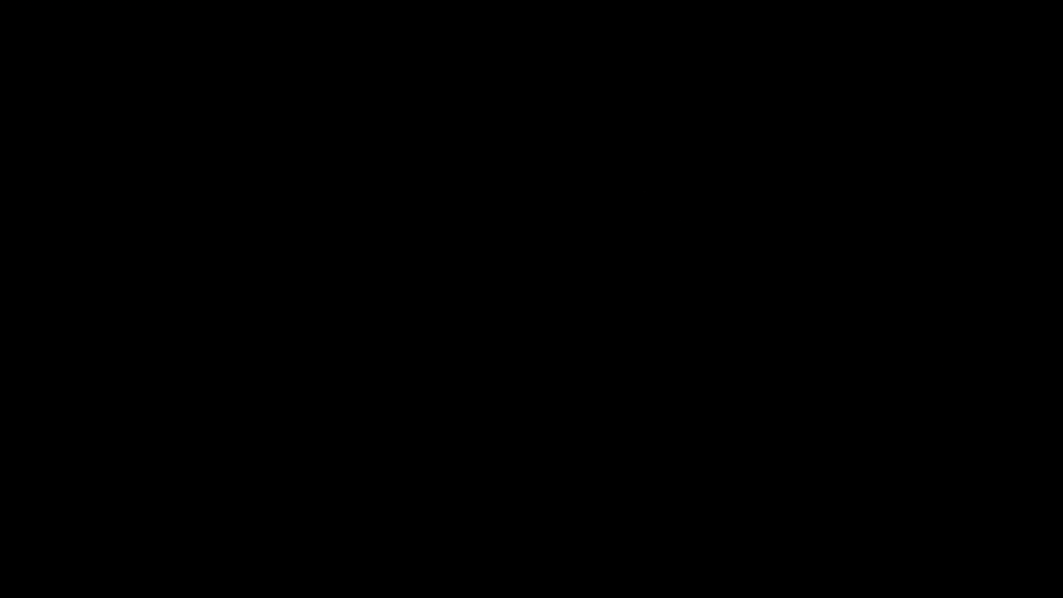
{"action": "left_click", "coordinate": [615, 262]}
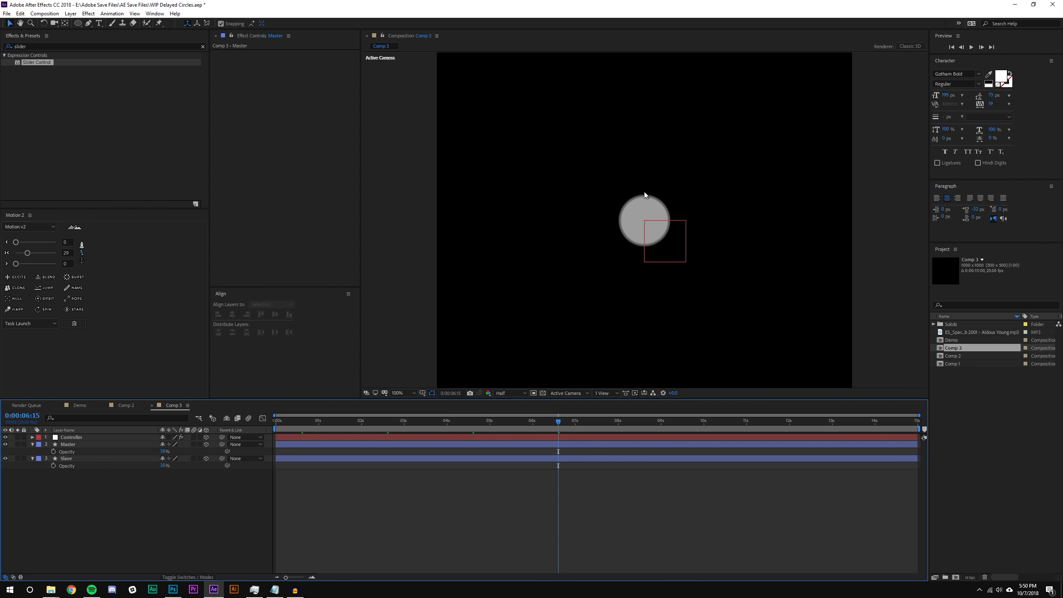
Set the composition preview resolution to Full for a sharp close-up of the circles.
{"action": "key", "text": "period"}
{"action": "key", "text": "period"}
{"action": "key", "text": "period"}
{"action": "key", "text": "period"}
{"action": "key", "text": "period"}
{"action": "left_click", "coordinate": [508, 392]}
{"action": "left_click", "coordinate": [502, 411]}
Expand the Slave layer's contents down to the Size property of Ellipse Path 1.
{"action": "left_click", "coordinate": [76, 458]}
{"action": "key", "text": "s"}
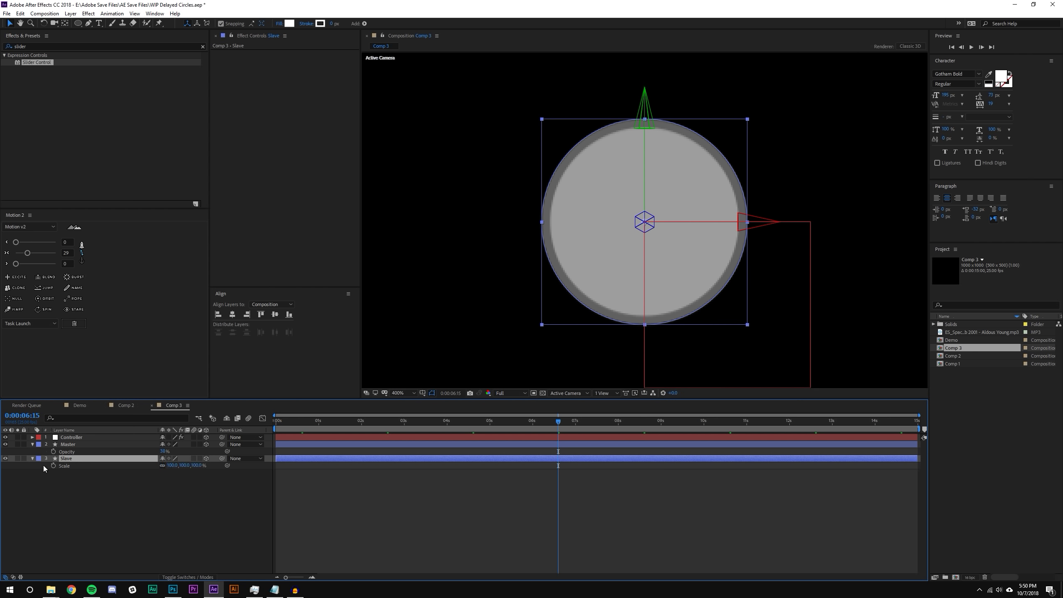
{"action": "left_click", "coordinate": [32, 459]}
{"action": "left_click", "coordinate": [32, 458]}
{"action": "left_click", "coordinate": [40, 473]}
{"action": "left_click", "coordinate": [40, 466]}
{"action": "left_click", "coordinate": [46, 472]}
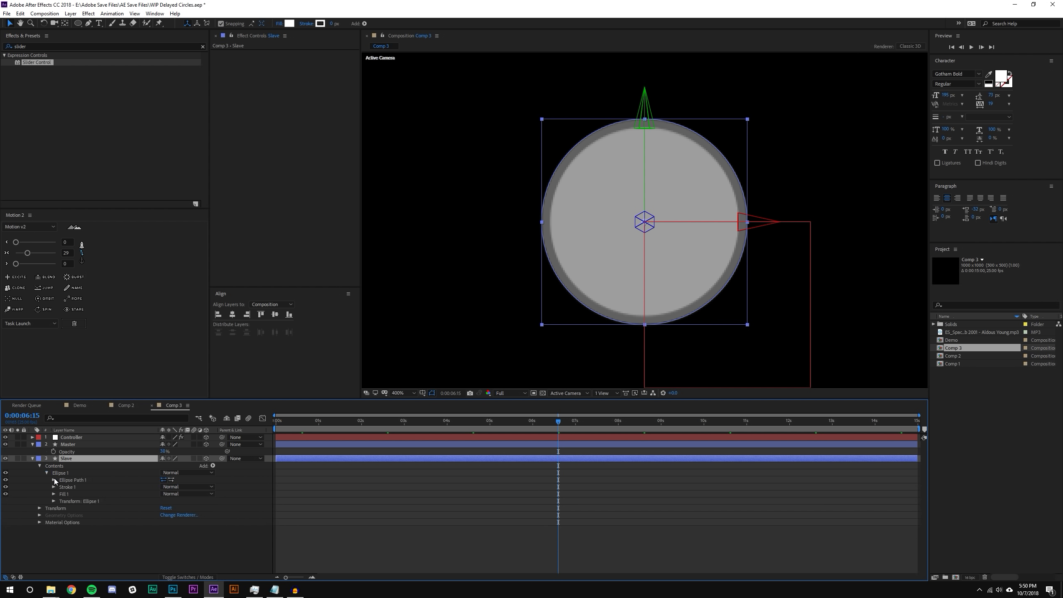
{"action": "left_click", "coordinate": [54, 480]}
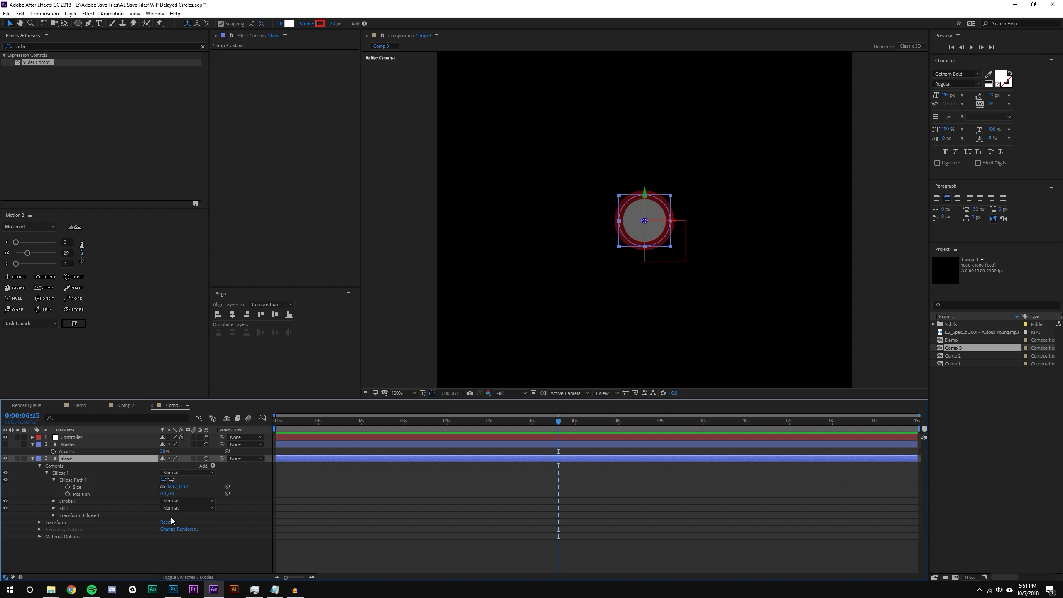
Try enlarging the Slave circle through its ellipse path Size to compare the stroke, and undo it.
{"action": "left_click_drag", "start_coordinate": [619, 220], "coordinate": [476, 217]}
{"action": "key", "text": "ctrl+z"}
{"action": "key", "text": "ctrl+z"}
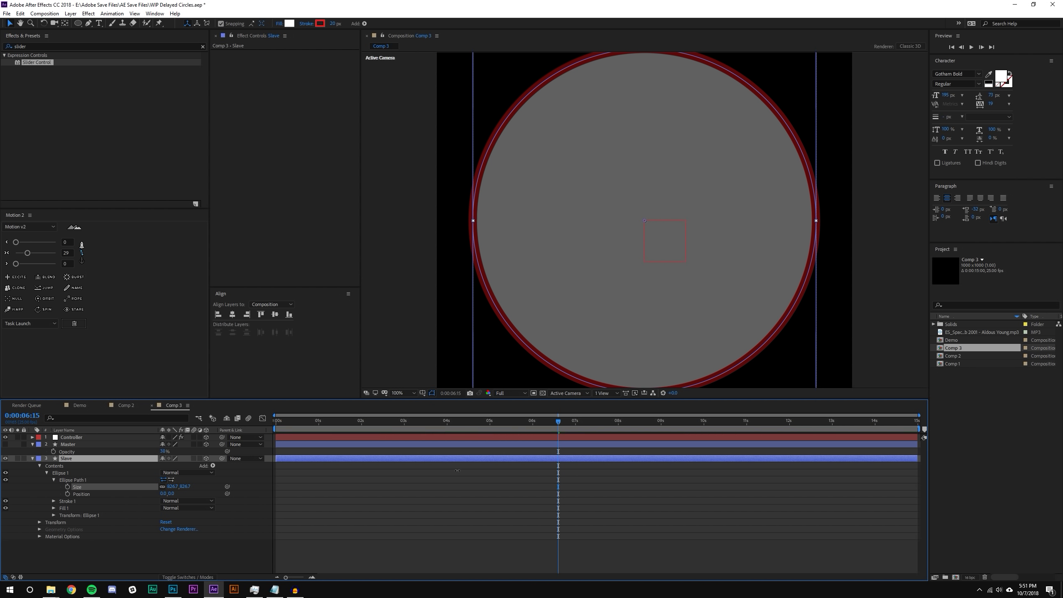
Try enlarging the Slave circle through its layer Scale, and undo that along with the stroke width test.
{"action": "left_click", "coordinate": [54, 480]}
{"action": "left_click", "coordinate": [47, 473]}
{"action": "left_click", "coordinate": [39, 466]}
{"action": "left_click", "coordinate": [39, 472]}
{"action": "left_click", "coordinate": [32, 459]}
{"action": "key", "text": "s"}
{"action": "left_click", "coordinate": [36, 460]}
{"action": "key", "text": "Escape"}
{"action": "mouse_move", "coordinate": [169, 465]}
{"action": "left_mouse_down"}
{"action": "mouse_move", "coordinate": [532, 227]}
{"action": "mouse_move", "coordinate": [514, 191]}
{"action": "mouse_move", "coordinate": [230, 458]}
{"action": "mouse_move", "coordinate": [185, 467]}
{"action": "left_mouse_up"}
{"action": "key", "text": "ctrl+z"}
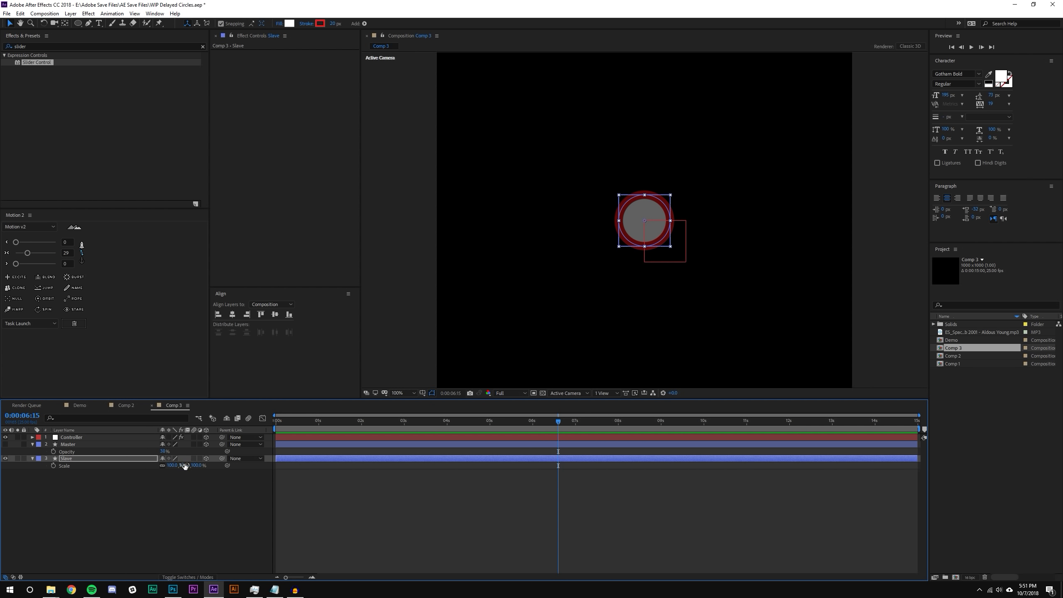
{"action": "key", "text": "ctrl+z"}
{"action": "scroll", "coordinate": [645, 222], "scroll_direction": "up", "scroll_amount": 2}
{"action": "scroll", "coordinate": [603, 181], "scroll_direction": "down", "scroll_amount": 2}
{"action": "key", "text": "ctrl+z"}
Expand the Master layer's contents to show its ellipse path Size alongside Slave's.
{"action": "key", "text": "."}
{"action": "left_click", "coordinate": [616, 192]}
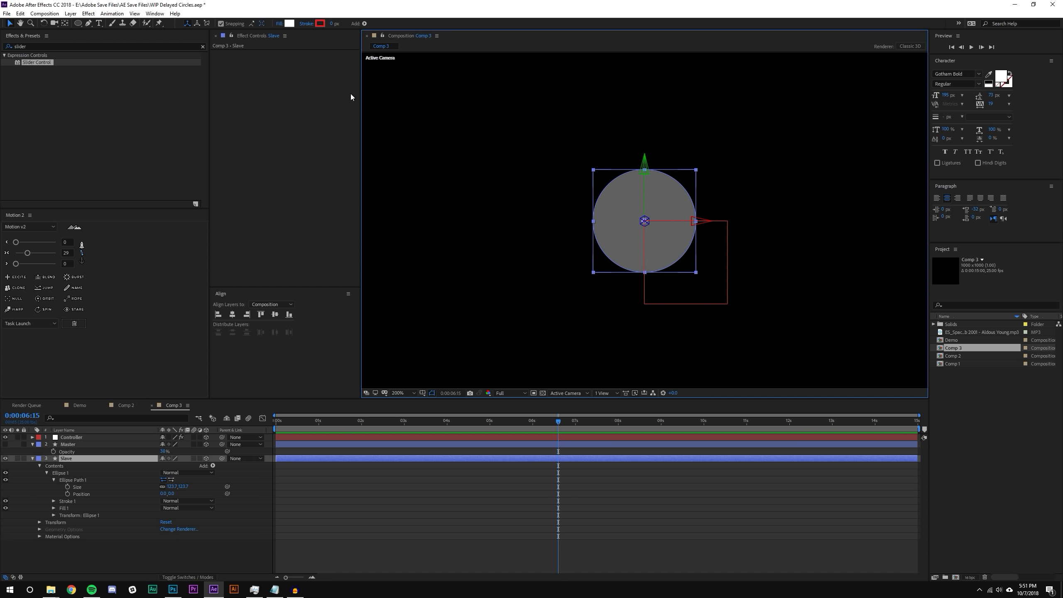
{"action": "left_click", "coordinate": [88, 552]}
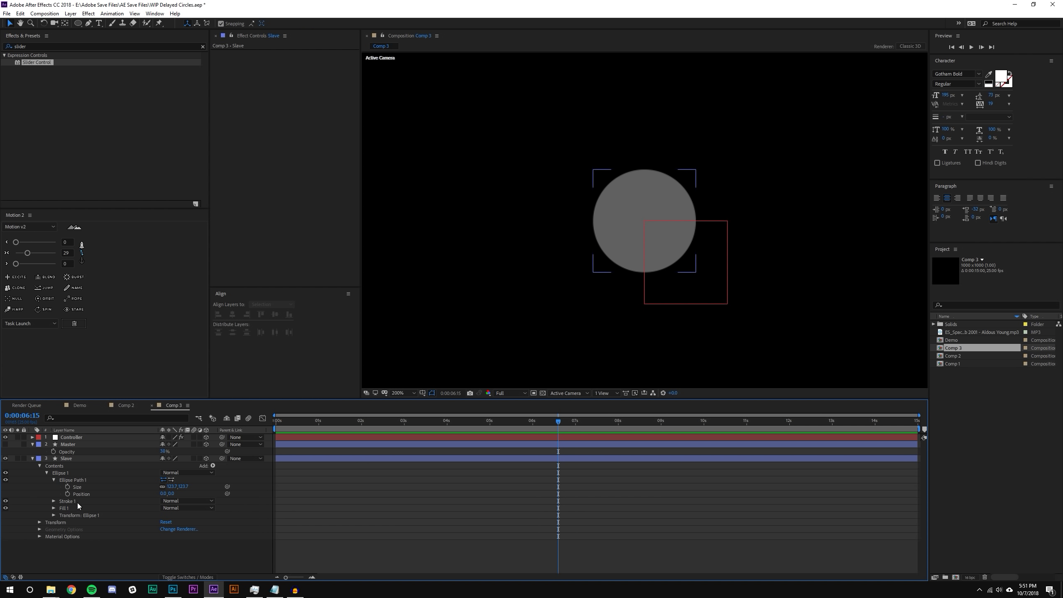
{"action": "left_click", "coordinate": [85, 458]}
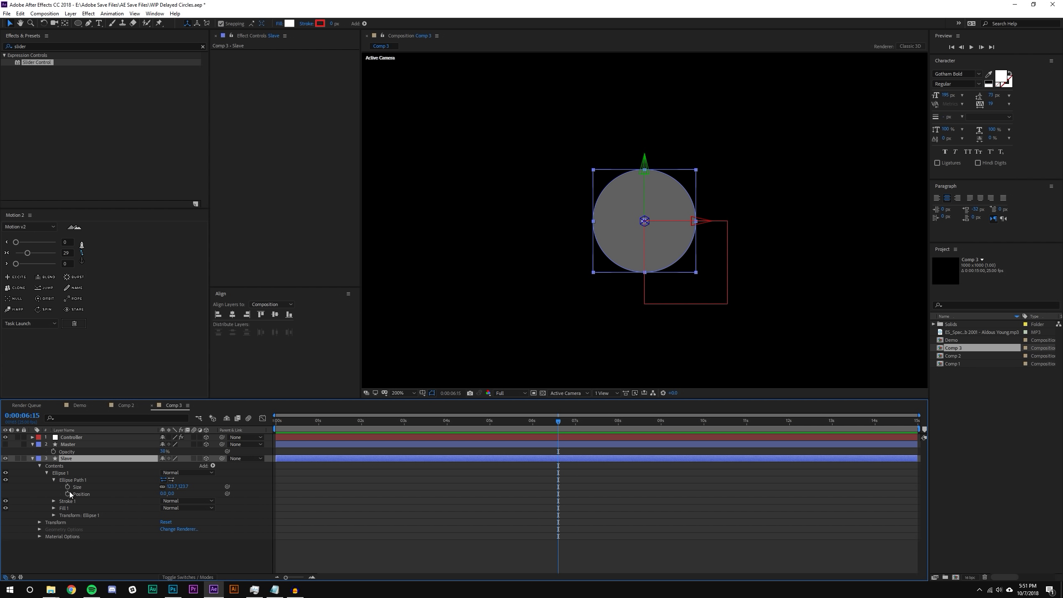
{"action": "left_click", "coordinate": [32, 449]}
{"action": "left_click", "coordinate": [33, 444]}
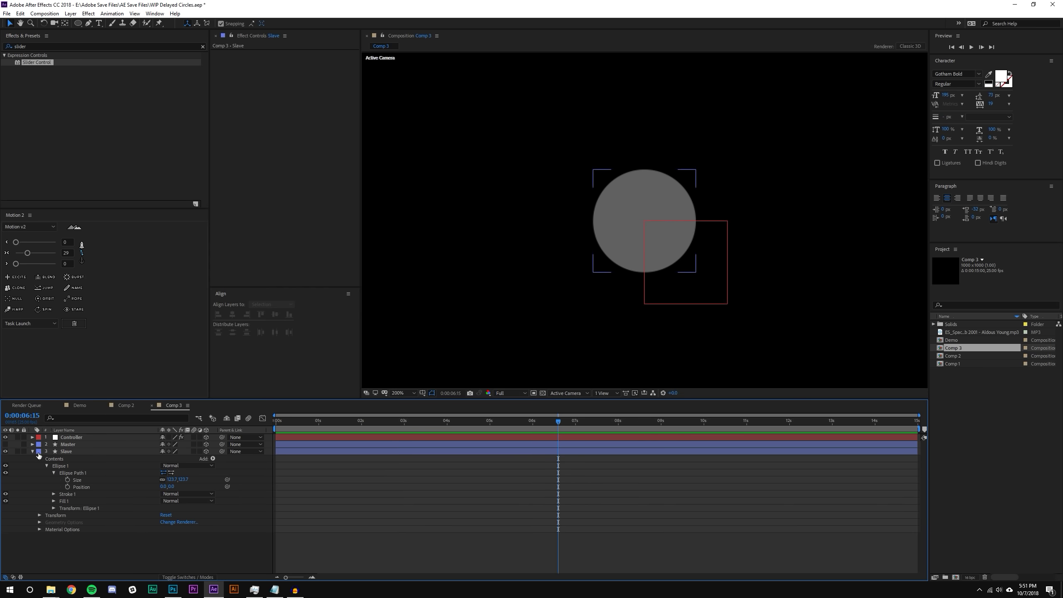
{"action": "left_click", "coordinate": [33, 444]}
{"action": "left_click", "coordinate": [38, 451]}
{"action": "left_click", "coordinate": [46, 459]}
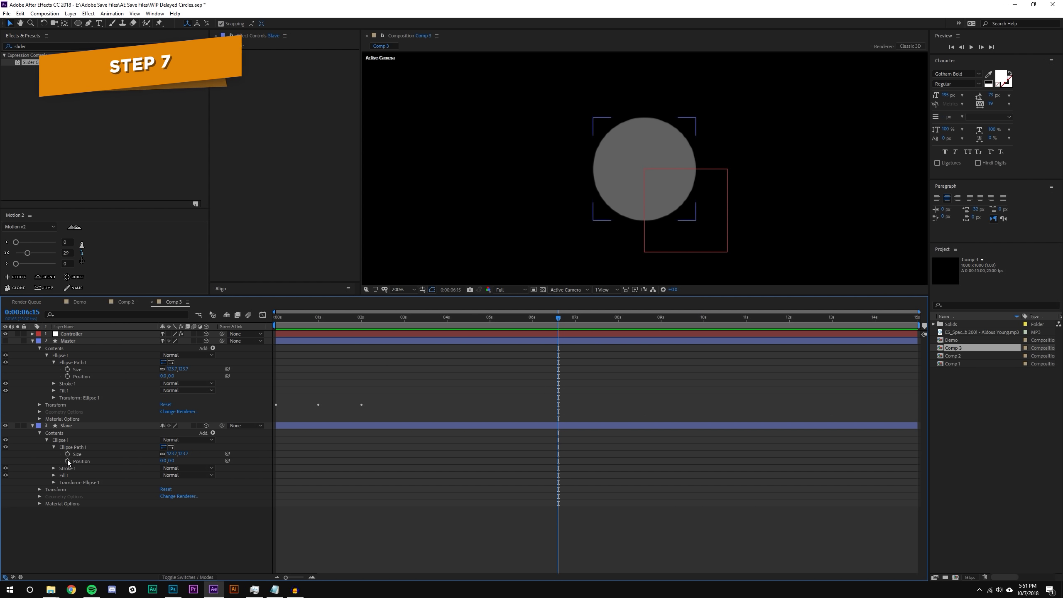
Add an expression to Slave's ellipse Size defining i as Controller's Index Shift slider and c as its Control slider.
{"action": "left_click", "coordinate": [67, 454], "text": "alt"}
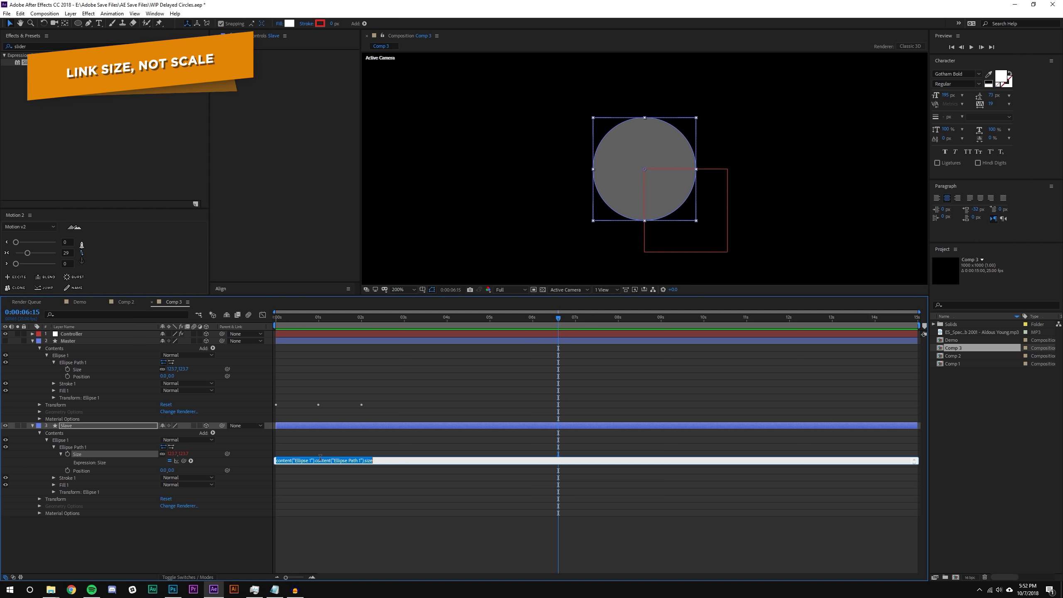
{"action": "left_click_drag", "start_coordinate": [335, 464], "coordinate": [335, 510]}
{"action": "left_click_drag", "start_coordinate": [374, 463], "coordinate": [250, 453]}
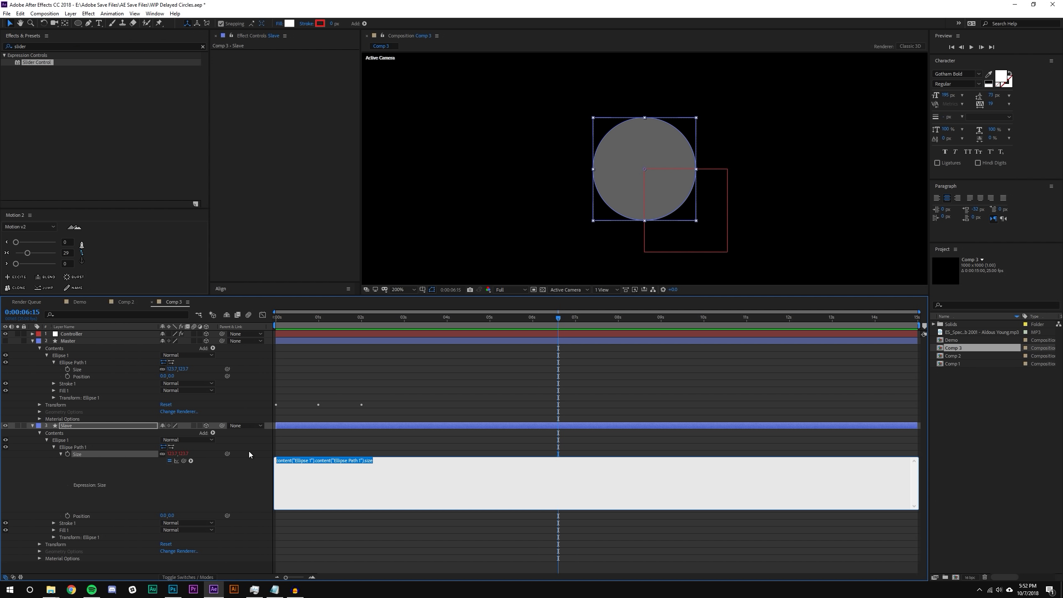
{"action": "key", "text": "BackSpace"}
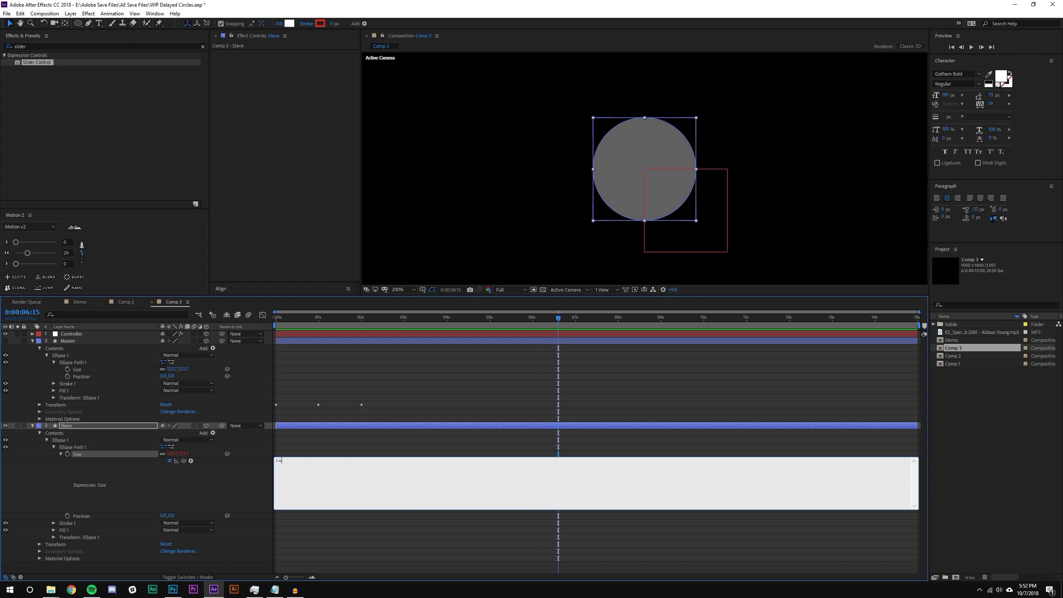
{"action": "left_click", "coordinate": [113, 334]}
{"action": "left_click", "coordinate": [332, 463]}
{"action": "left_click_drag", "start_coordinate": [187, 461], "coordinate": [237, 74]}
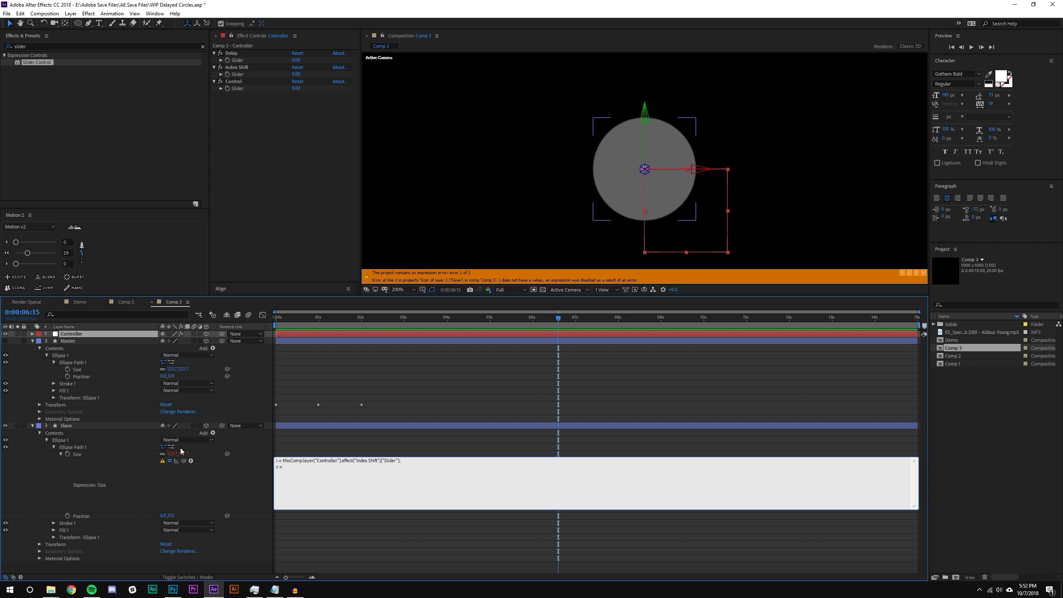
{"action": "left_click_drag", "start_coordinate": [183, 460], "coordinate": [237, 89]}
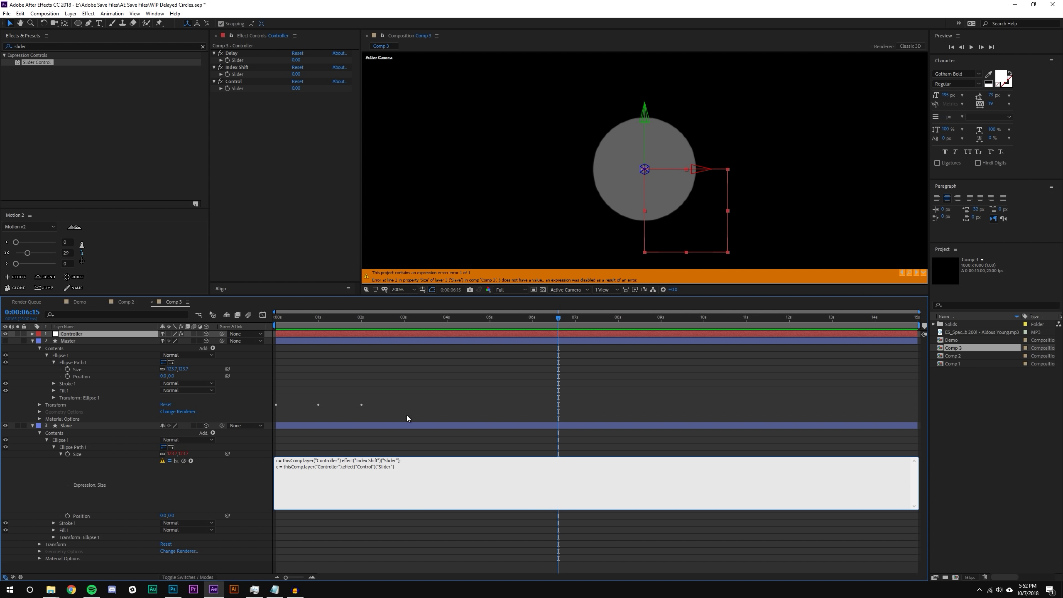
Complete Slave's Size expression with a third line linking to Master's ellipse path size, multiplied by (index - i).
{"action": "left_click", "coordinate": [217, 462]}
{"action": "left_click_drag", "start_coordinate": [187, 462], "coordinate": [102, 369]}
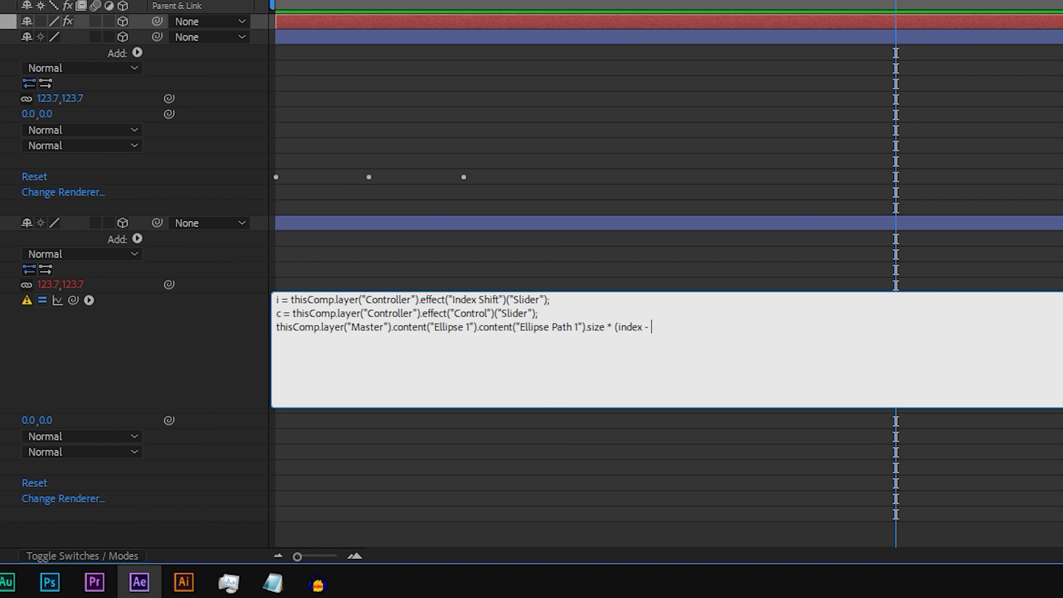
{"action": "type", "text": "i)"}
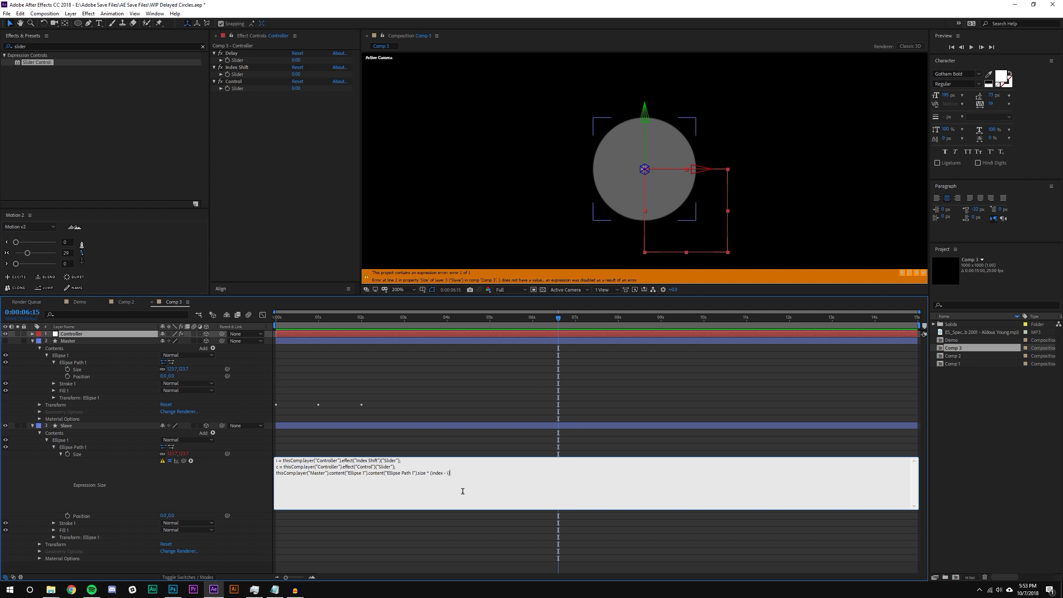
{"action": "left_click", "coordinate": [640, 444]}
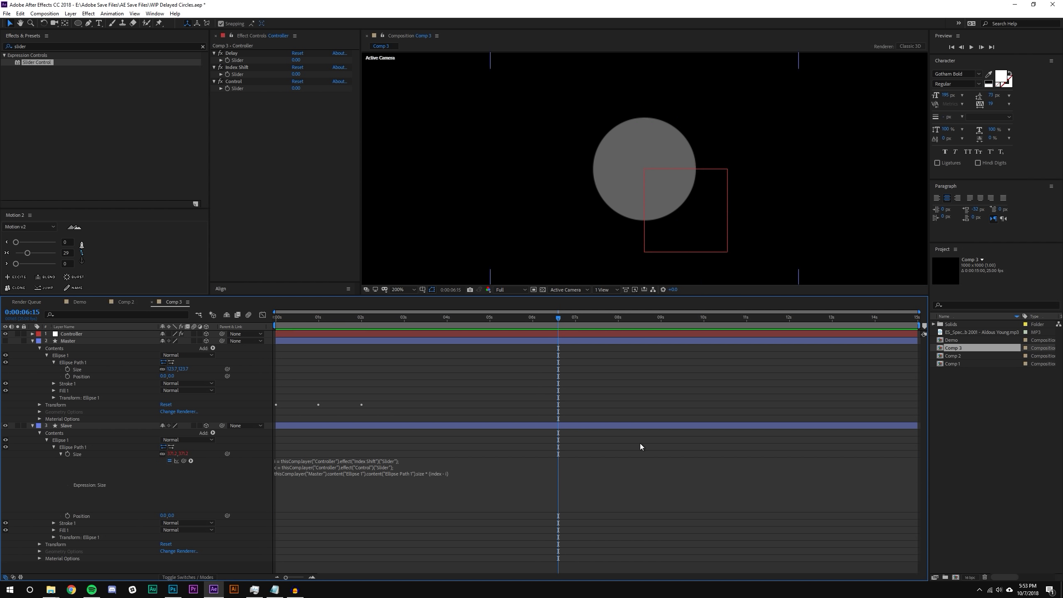
Make the Master layer visible and set Controller's Index Shift slider first to 1, and finally to 2.
{"action": "left_click", "coordinate": [5, 341]}
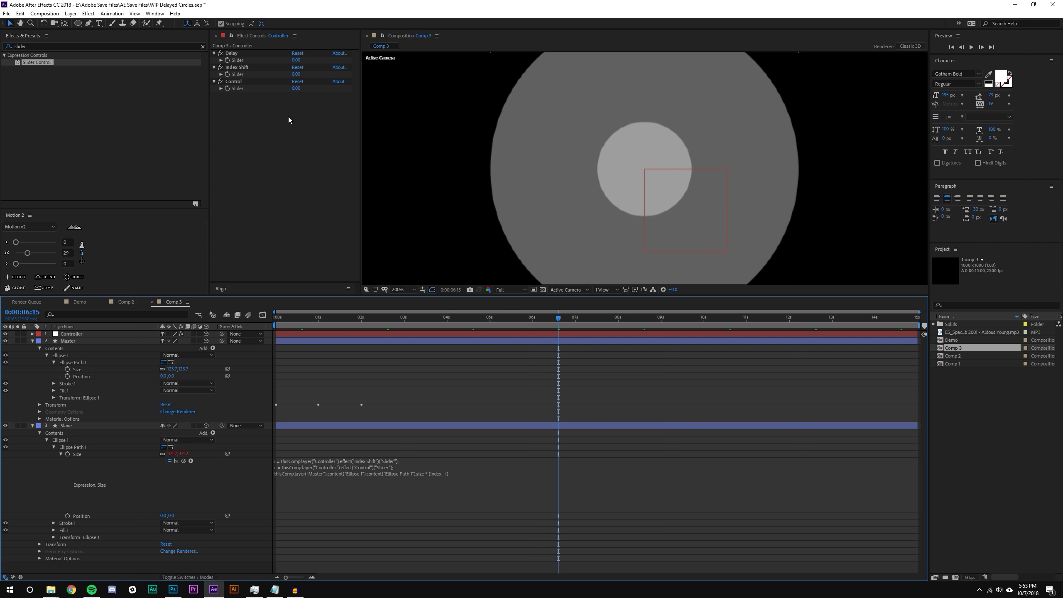
{"action": "left_click", "coordinate": [296, 74]}
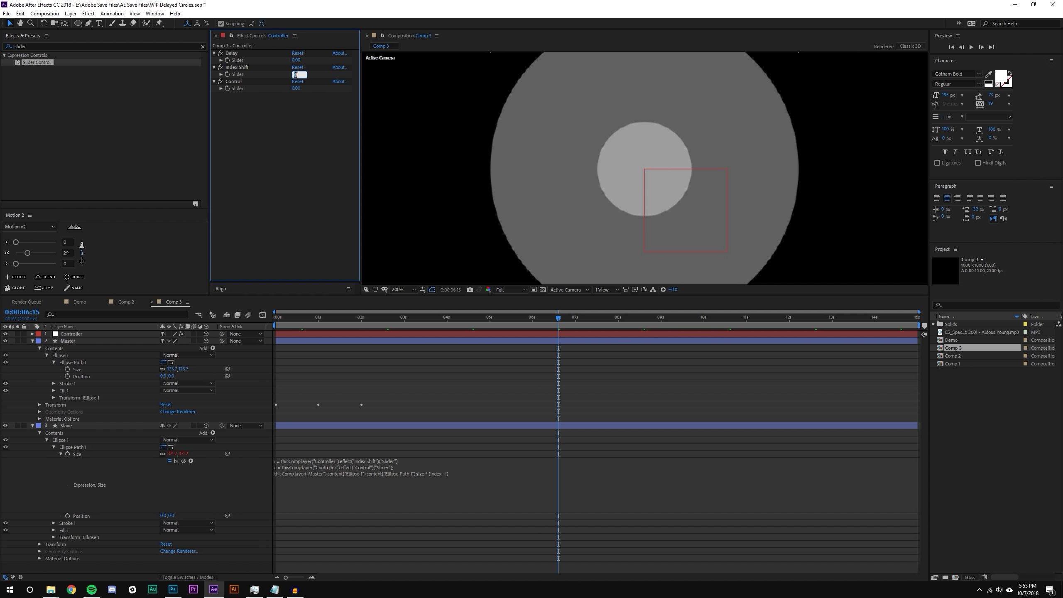
{"action": "key", "text": "Return"}
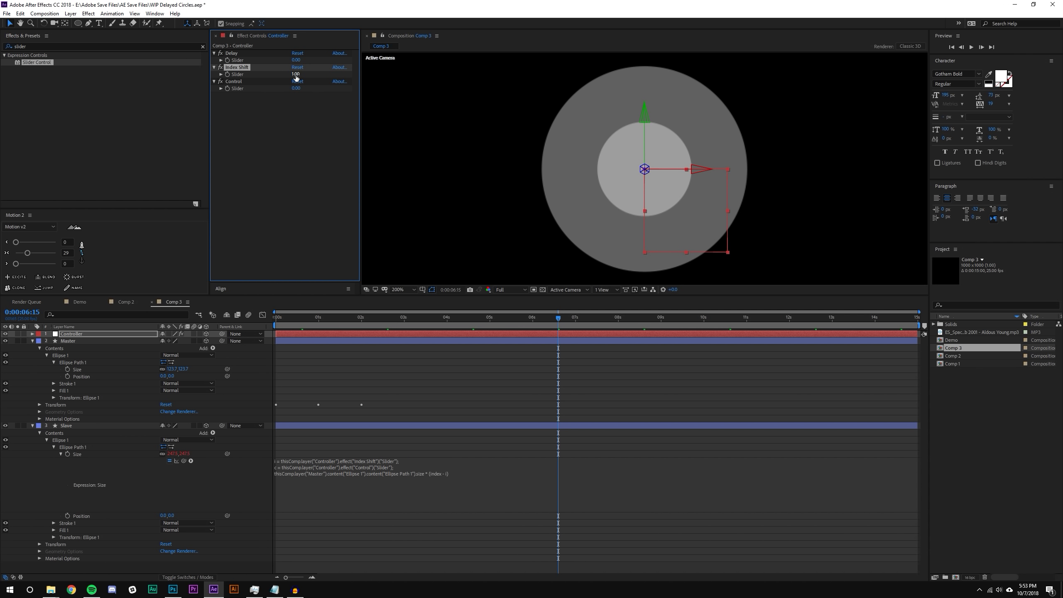
{"action": "left_click", "coordinate": [297, 74]}
{"action": "type", "text": "2"}
{"action": "key", "text": "Return"}
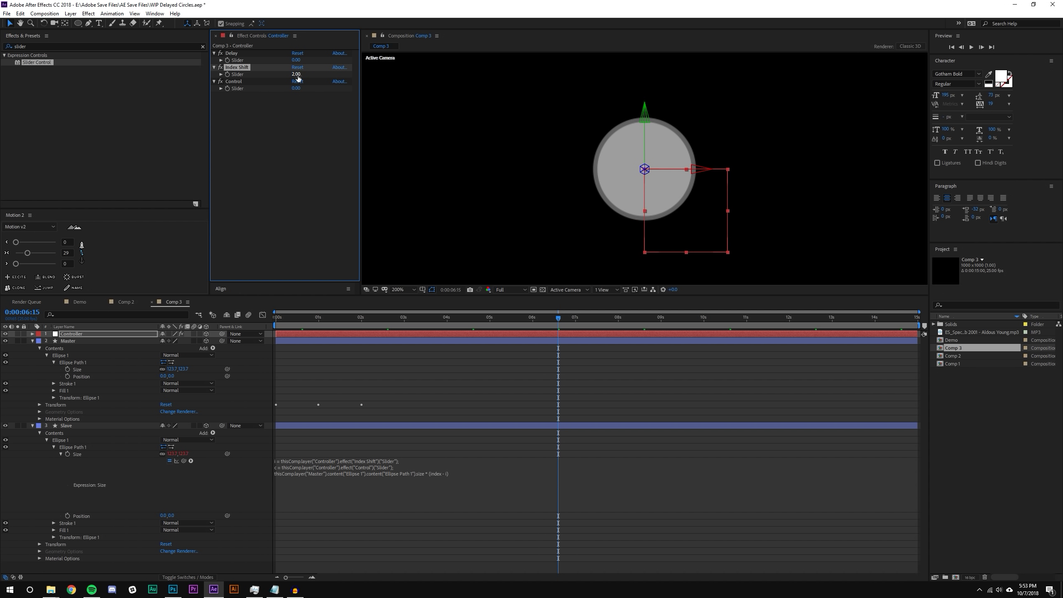
Show the Scale property of the Slave and Master layers and collapse the properties again.
{"action": "left_click", "coordinate": [66, 426]}
{"action": "key", "text": "s"}
{"action": "left_click", "coordinate": [80, 341]}
{"action": "key", "text": "s"}
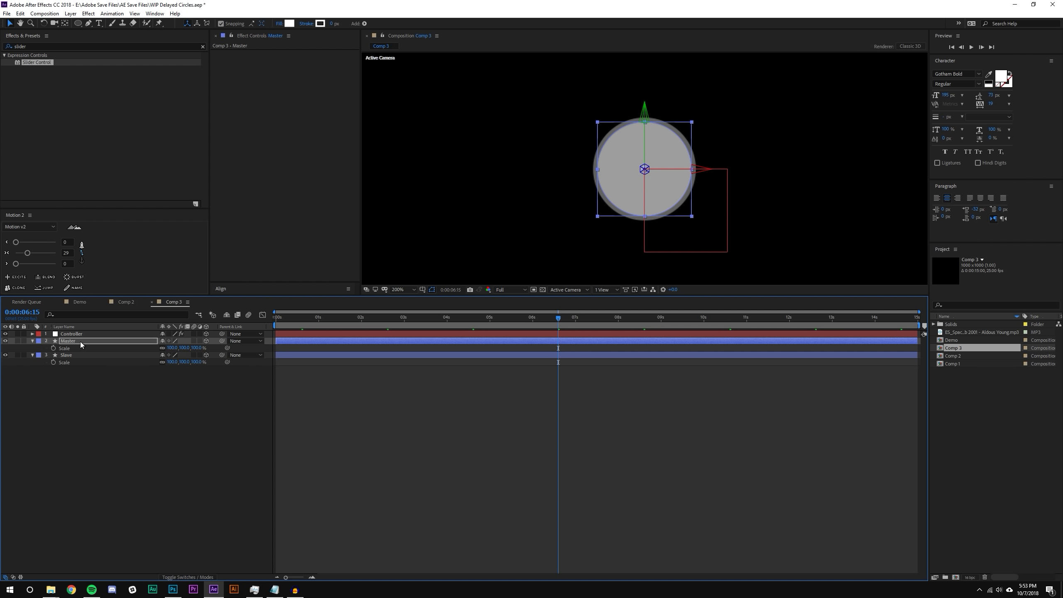
{"action": "left_click", "coordinate": [33, 355]}
{"action": "left_click", "coordinate": [33, 355]}
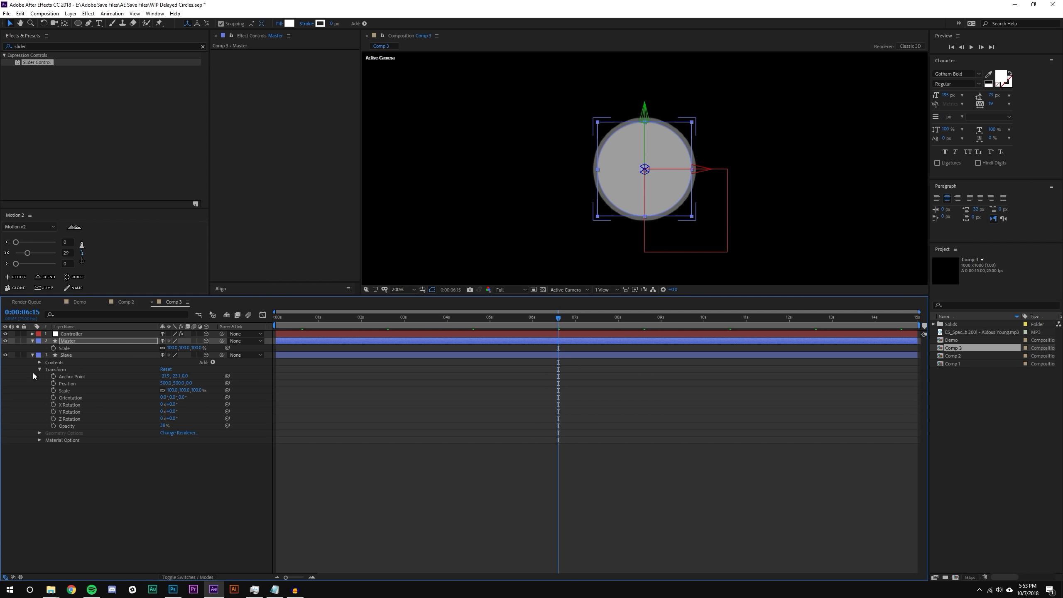
{"action": "left_click", "coordinate": [39, 369]}
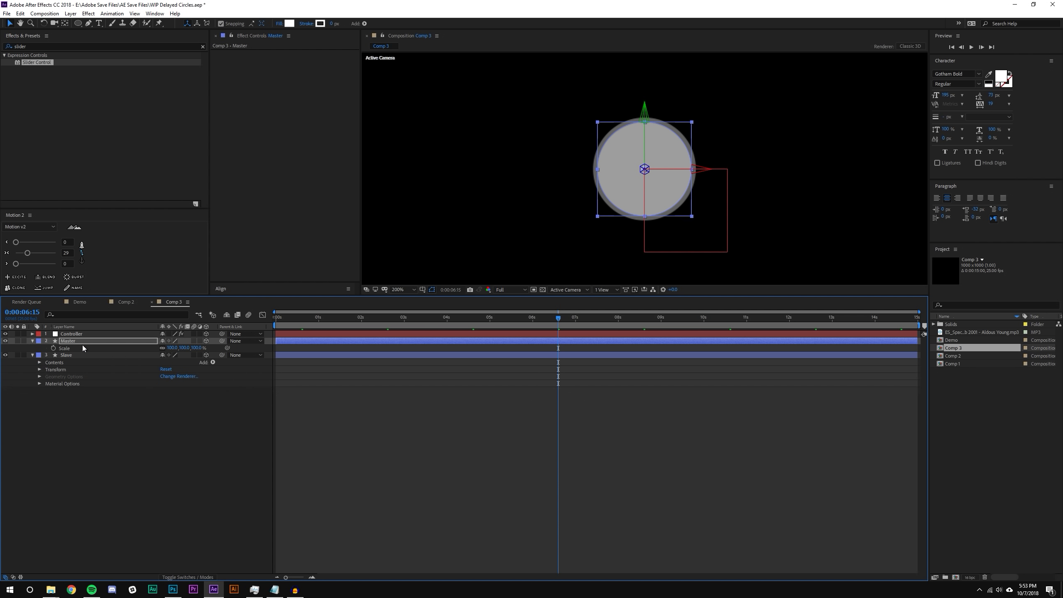
{"action": "left_click", "coordinate": [31, 341]}
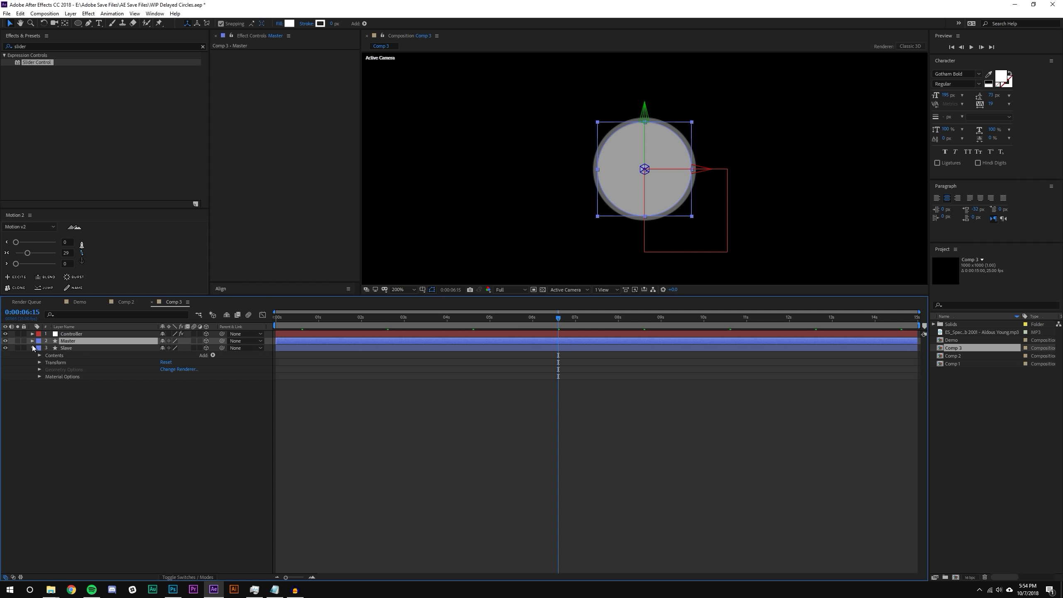
Expand the Master layer again down to the Size property of its Ellipse Path 1.
{"action": "left_click", "coordinate": [31, 341]}
{"action": "left_click", "coordinate": [39, 349]}
{"action": "left_click", "coordinate": [47, 354]}
{"action": "left_click", "coordinate": [54, 369]}
{"action": "left_click", "coordinate": [53, 369]}
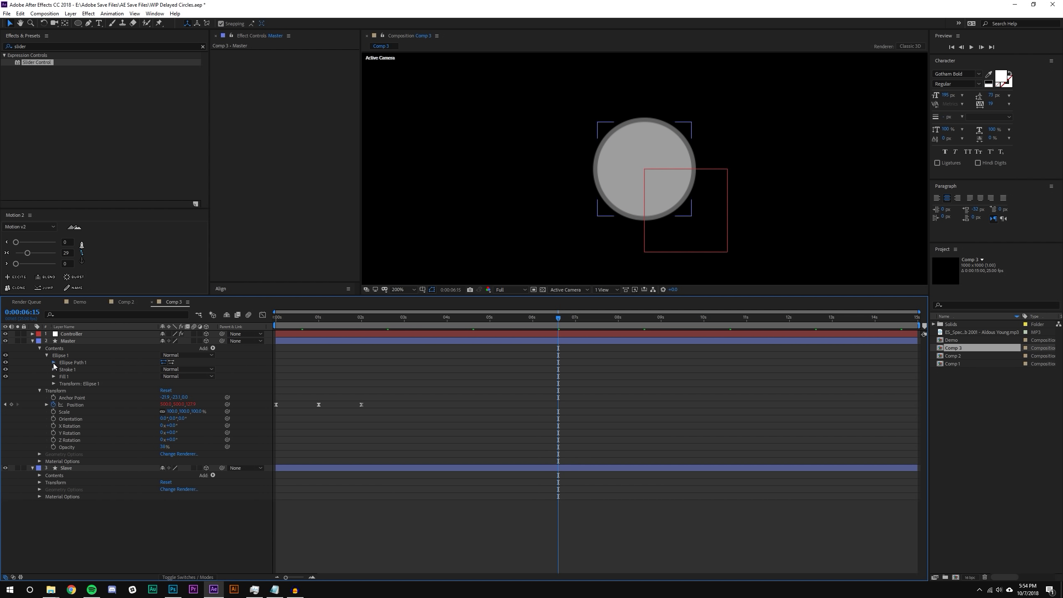
{"action": "left_click", "coordinate": [54, 363]}
Set the Index Shift slider on the Controller layer to 1.
{"action": "left_click", "coordinate": [101, 336]}
{"action": "left_click", "coordinate": [296, 74]}
{"action": "type", "text": "1"}
{"action": "key", "text": "Return"}
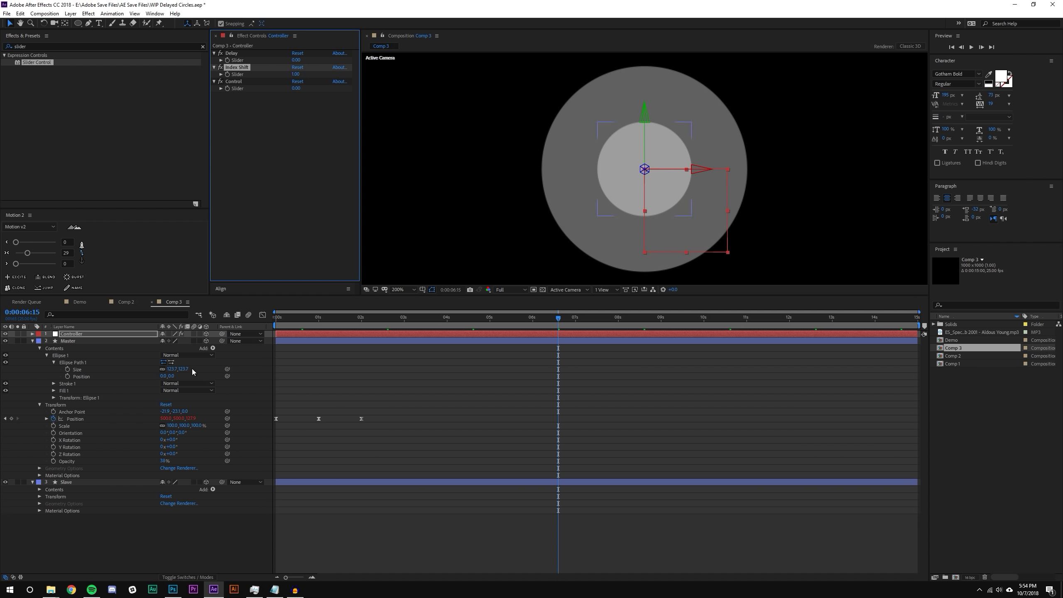
Reduce the Size of Master's ellipse path to about 55.7.
{"action": "mouse_move", "coordinate": [186, 369]}
{"action": "left_mouse_down"}
{"action": "mouse_move", "coordinate": [222, 346]}
{"action": "mouse_move", "coordinate": [174, 378]}
{"action": "mouse_move", "coordinate": [214, 352]}
{"action": "mouse_move", "coordinate": [146, 353]}
{"action": "mouse_move", "coordinate": [173, 354]}
{"action": "left_mouse_up"}
{"action": "scroll", "coordinate": [593, 176], "scroll_direction": "down", "scroll_amount": 2}
{"action": "scroll", "coordinate": [645, 187], "scroll_direction": "up", "scroll_amount": 1}
{"action": "left_click_drag", "start_coordinate": [172, 369], "coordinate": [147, 370]}
Append *100/c to the last line of the expression on Slave's ellipse path Size.
{"action": "left_click", "coordinate": [40, 490]}
{"action": "left_click", "coordinate": [47, 496]}
{"action": "left_click", "coordinate": [54, 504]}
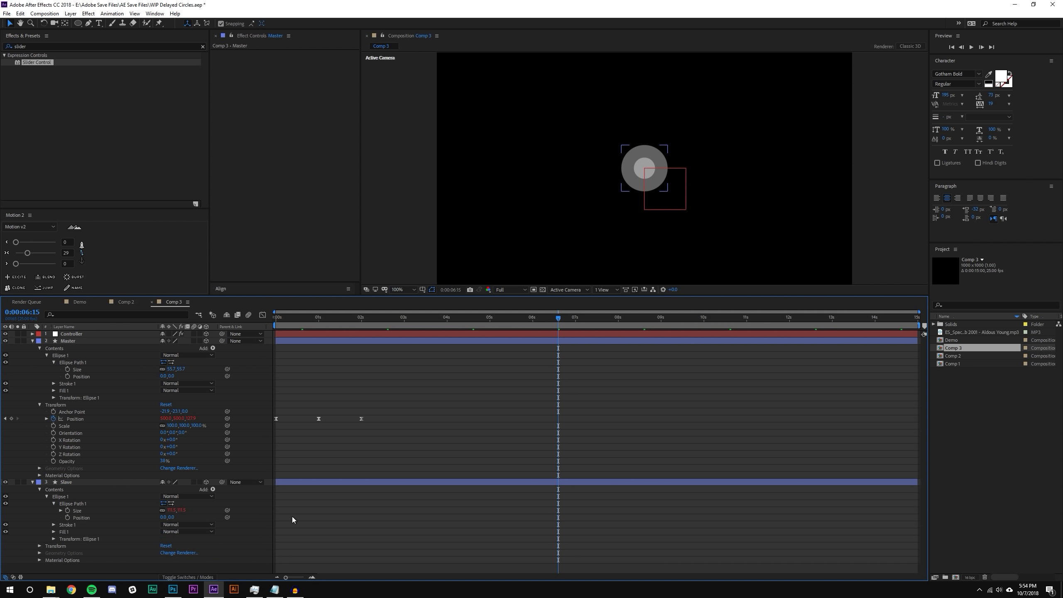
{"action": "left_click", "coordinate": [60, 511]}
{"action": "left_click", "coordinate": [469, 527]}
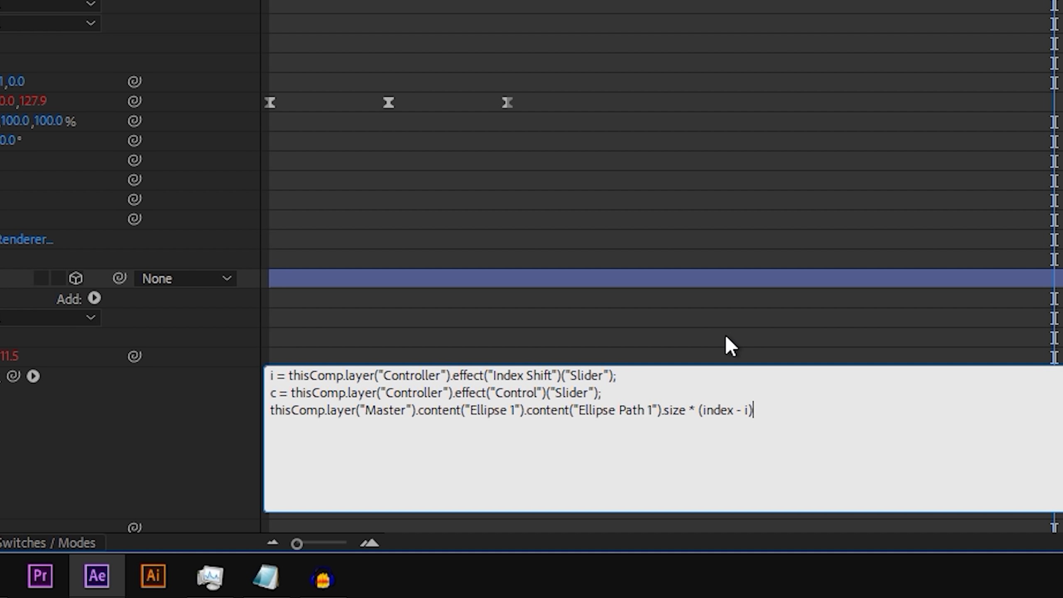
{"action": "type", "text": "*100/c"}
{"action": "left_click", "coordinate": [1013, 98]}
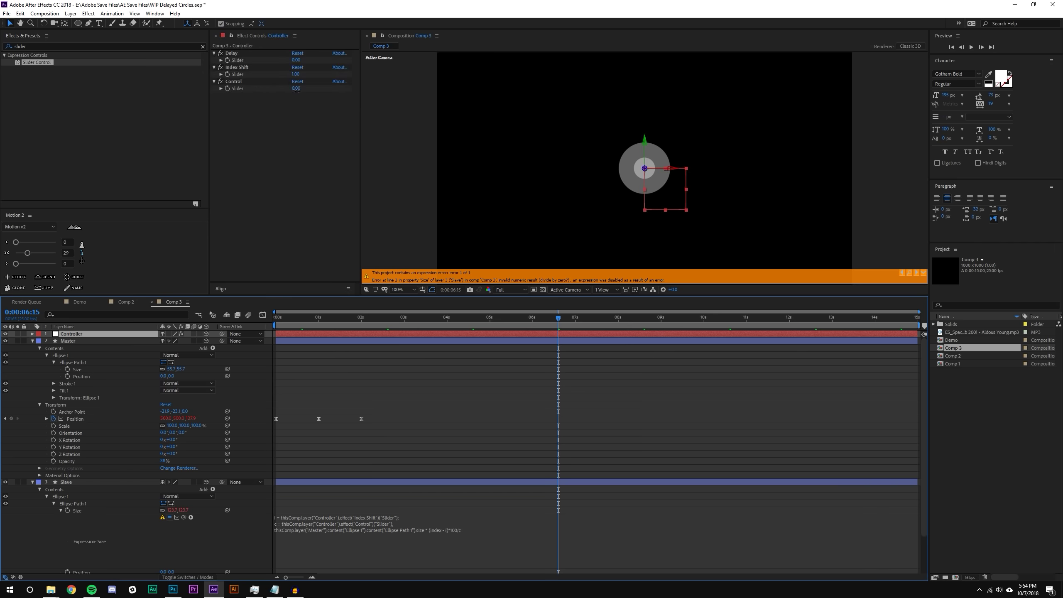
Raise Controller's Control slider to 119 to adjust the Slave circle's size.
{"action": "left_click_drag", "start_coordinate": [301, 89], "coordinate": [323, 92]}
{"action": "scroll", "coordinate": [609, 158], "scroll_direction": "up", "scroll_amount": 1}
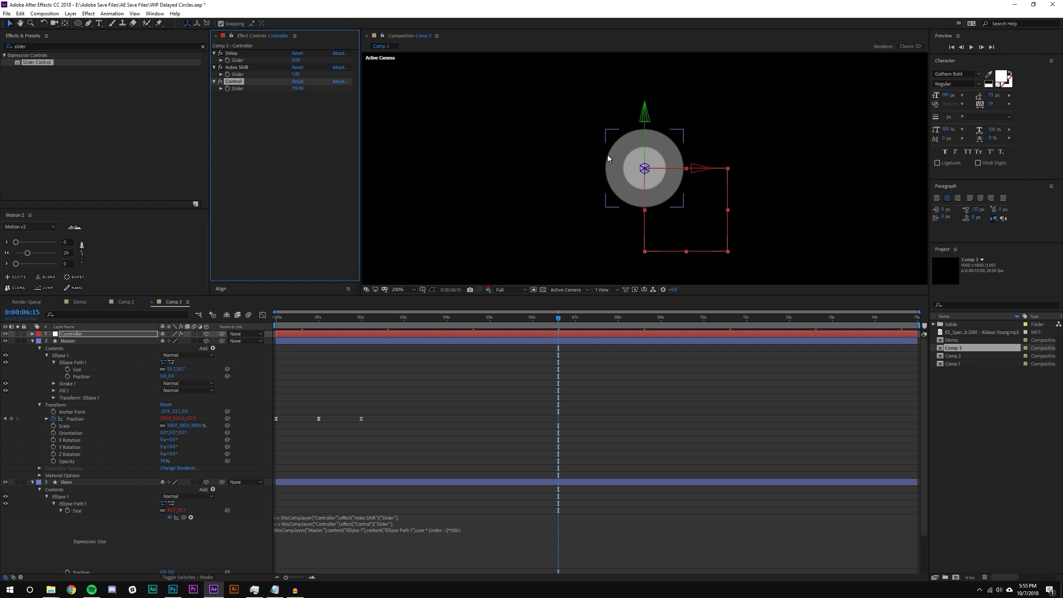
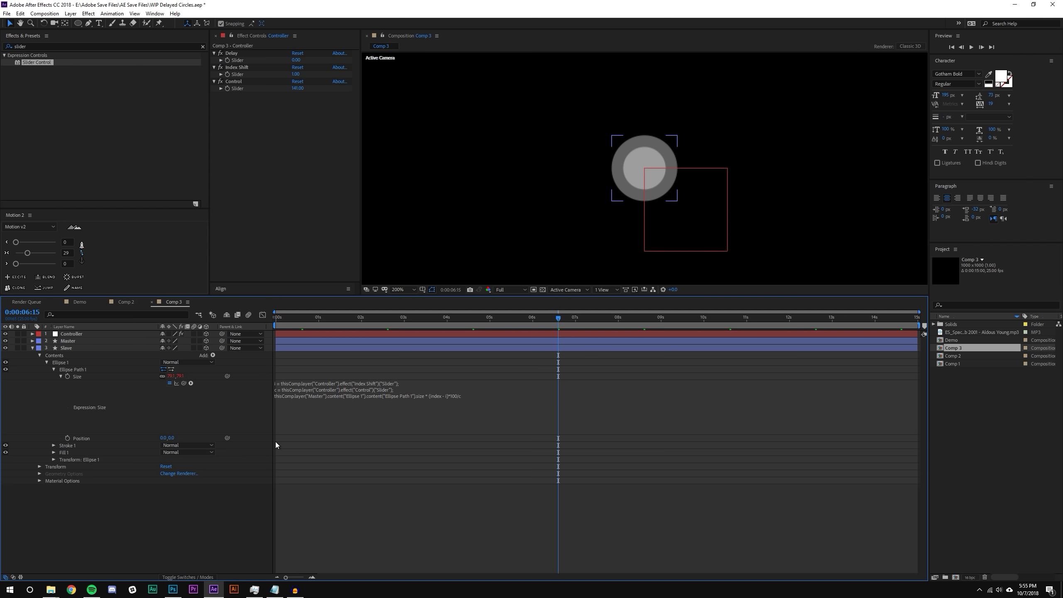
Duplicate the Slave layer four times to check how the rings space out around Master.
{"action": "left_click", "coordinate": [32, 348]}
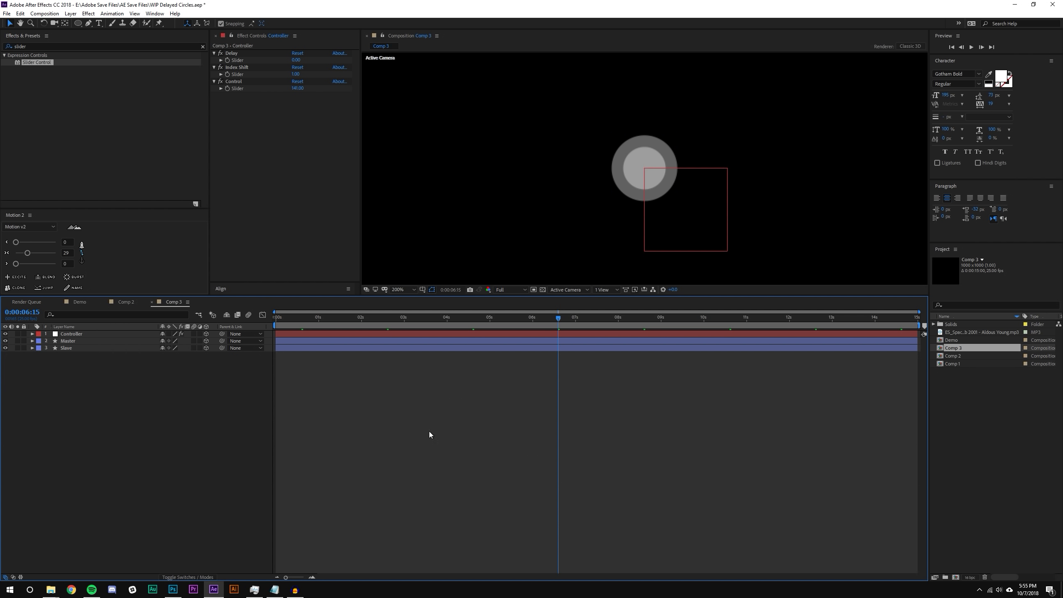
{"action": "left_click", "coordinate": [79, 349]}
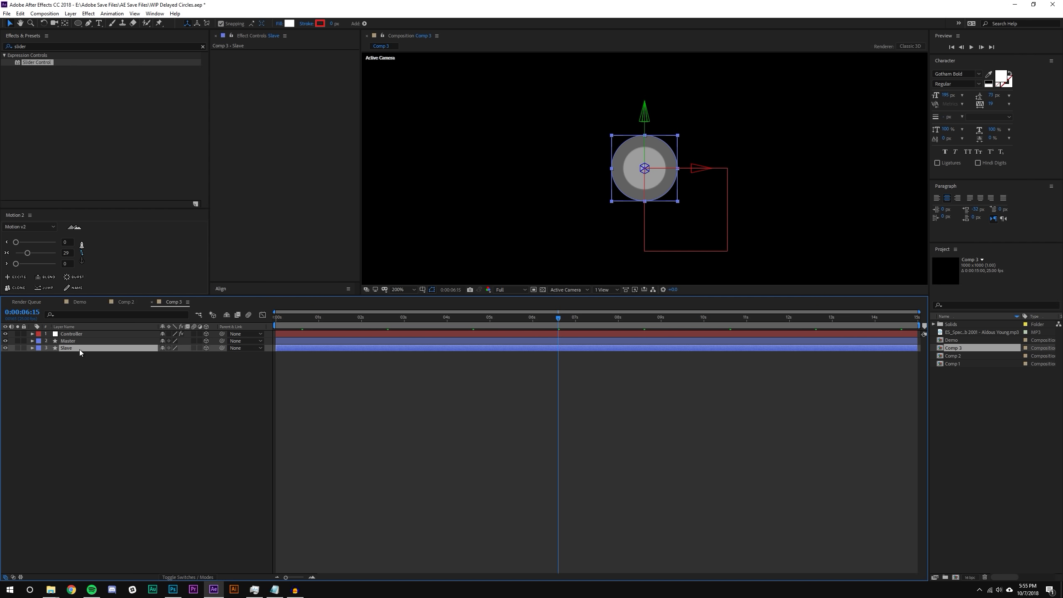
{"action": "key", "text": "ctrl+d"}
{"action": "key", "text": "ctrl+d"}
{"action": "key", "text": "ctrl+d"}
{"action": "key", "text": "ctrl+d"}
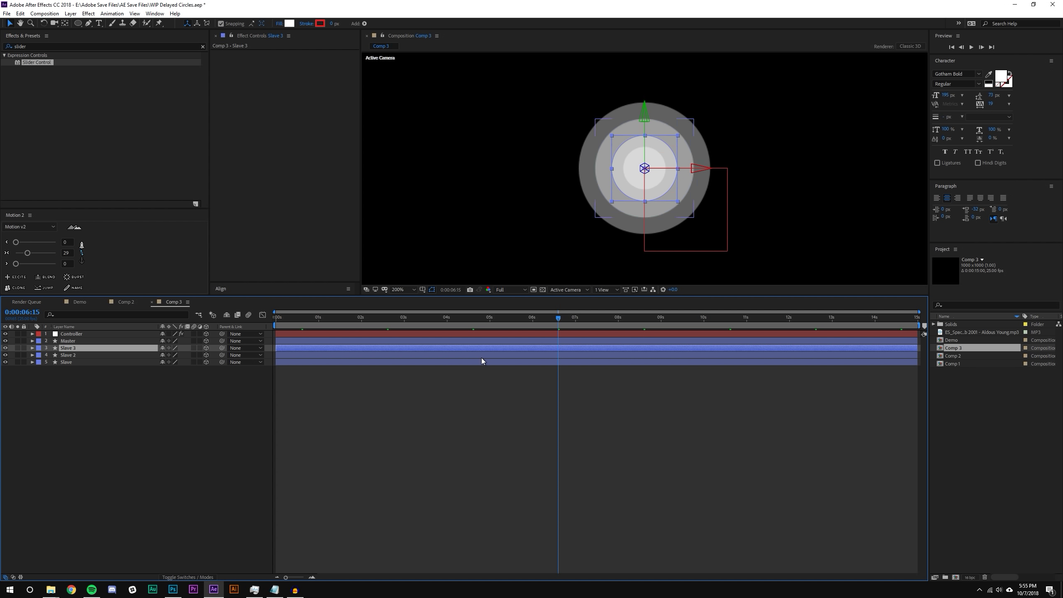
{"action": "key", "text": "F2"}
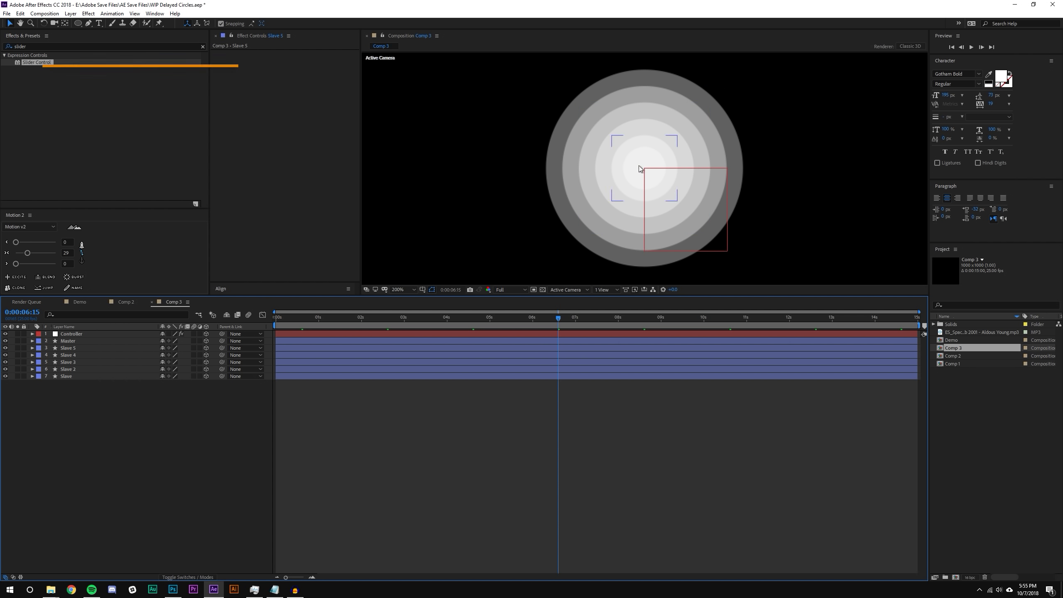
Lower Controller's Control slider to about 103 so the rings grow larger.
{"action": "scroll", "coordinate": [645, 168], "scroll_direction": "up", "scroll_amount": 2}
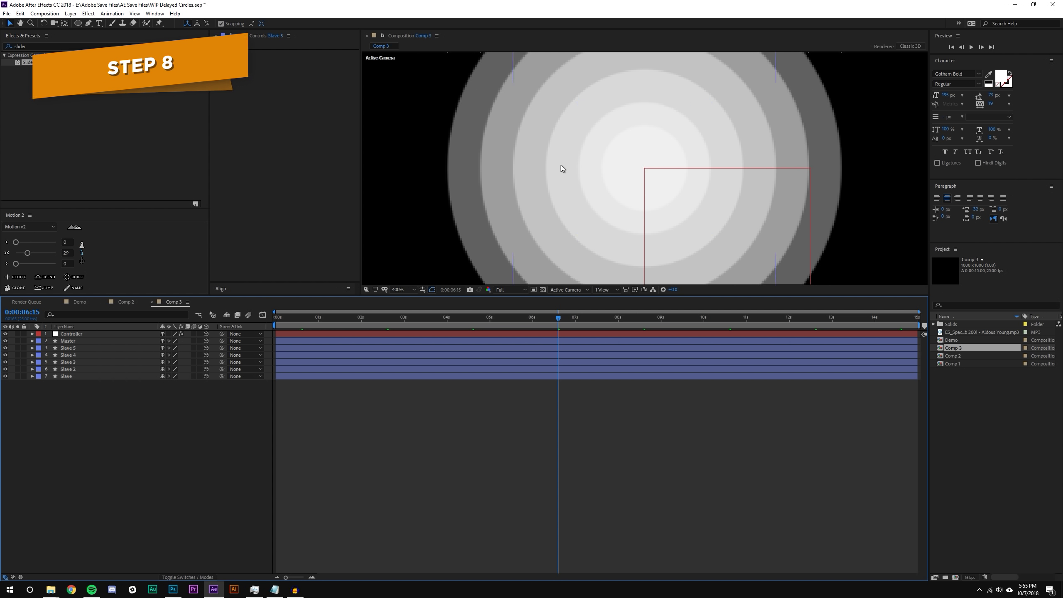
{"action": "left_click", "coordinate": [83, 335]}
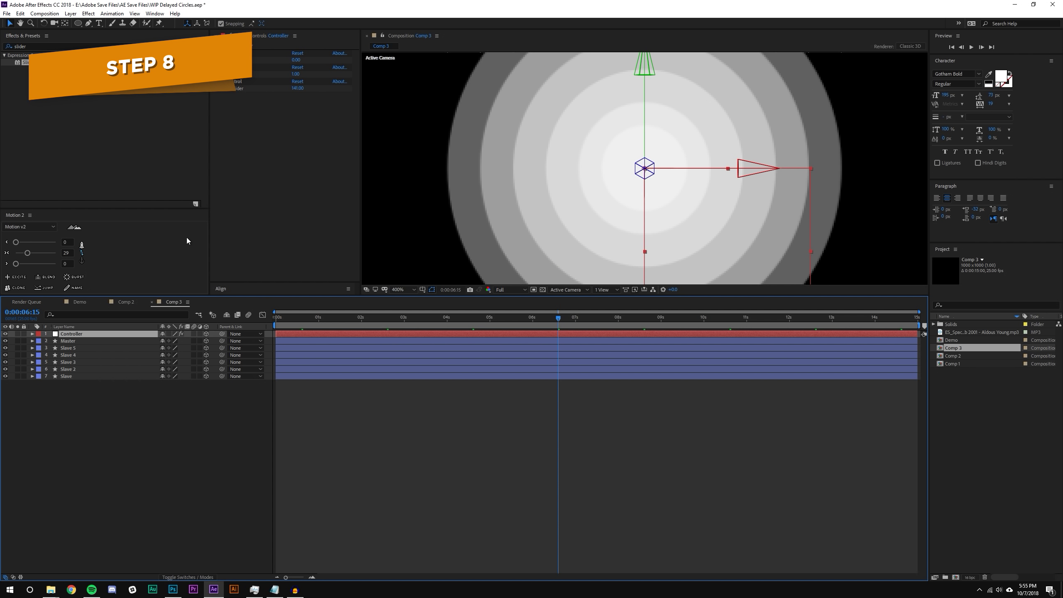
{"action": "left_click_drag", "start_coordinate": [298, 88], "coordinate": [289, 88]}
{"action": "key", "text": "comma"}
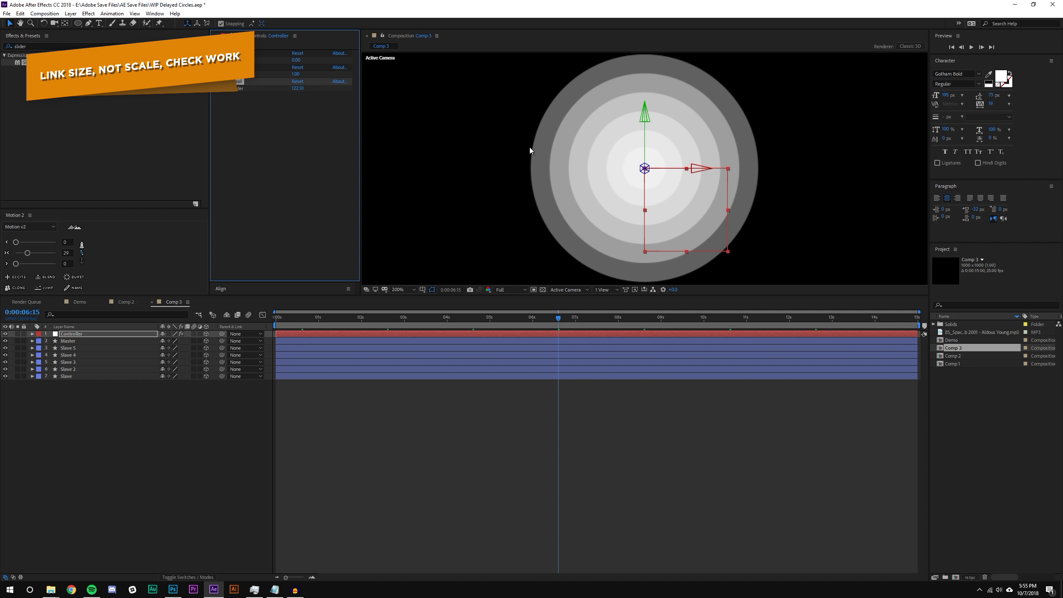
{"action": "left_click", "coordinate": [703, 435]}
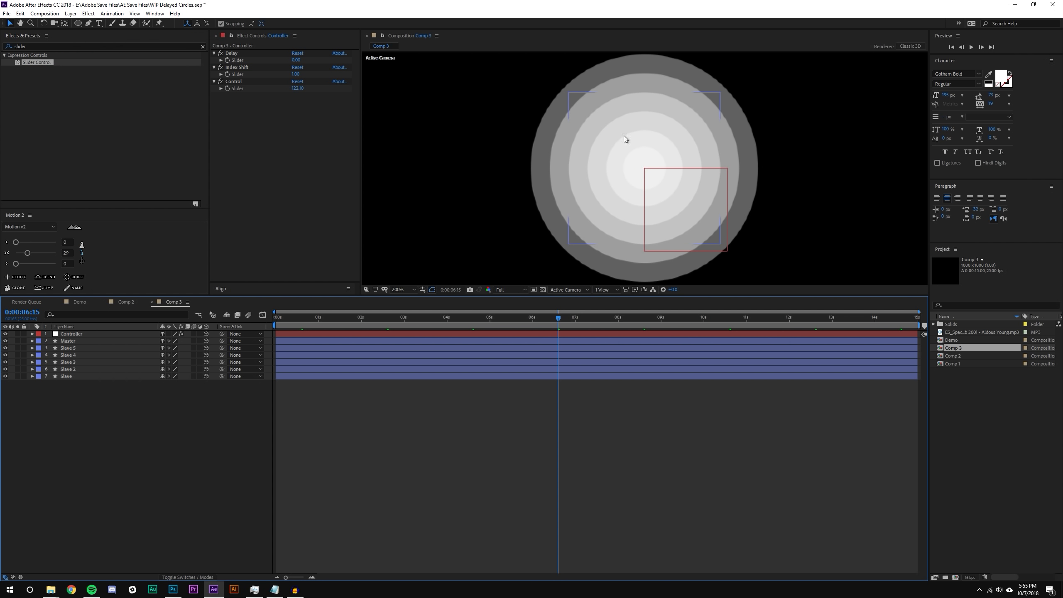
Delete the duplicate layers Slave 2 through Slave 5, keeping only the original Slave.
{"action": "left_click", "coordinate": [84, 350]}
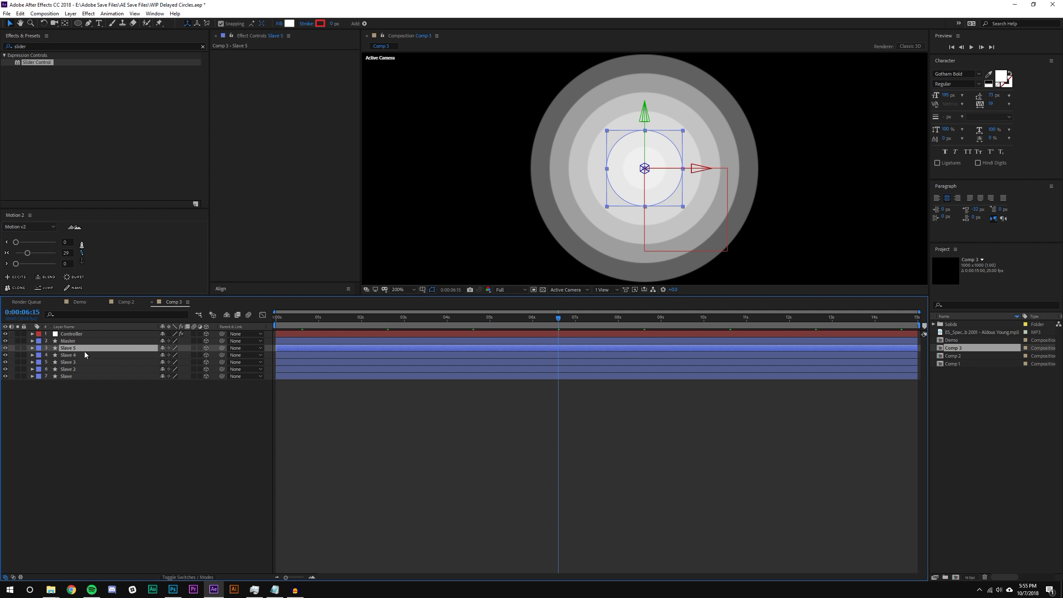
{"action": "left_click", "coordinate": [82, 367], "text": "shift"}
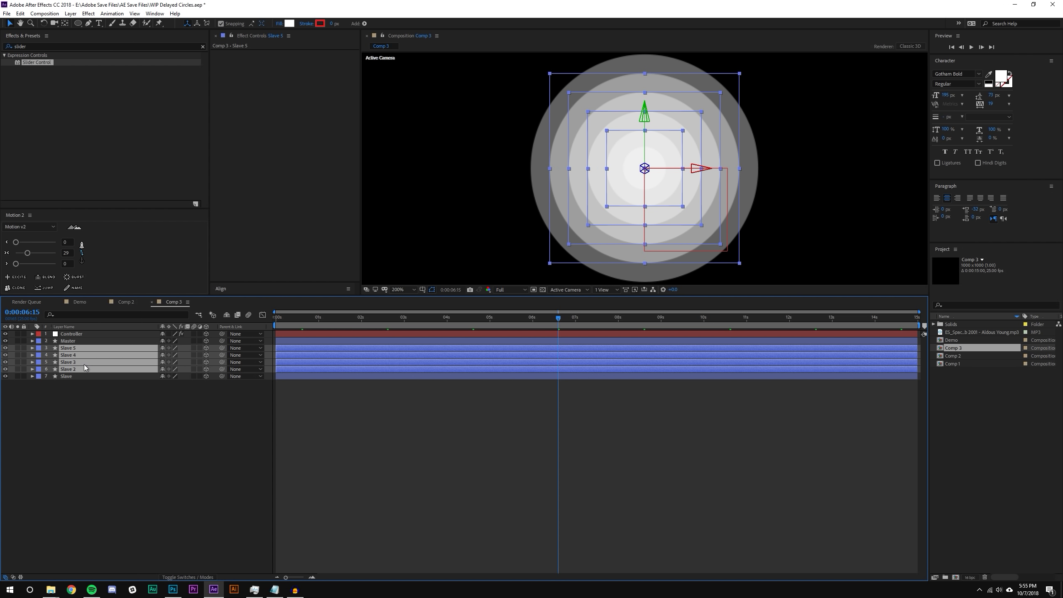
{"action": "key", "text": "Delete"}
Reveal the Position of Slave and Master, add an expression to Slave's Position and enlarge its editing area.
{"action": "left_click", "coordinate": [89, 348]}
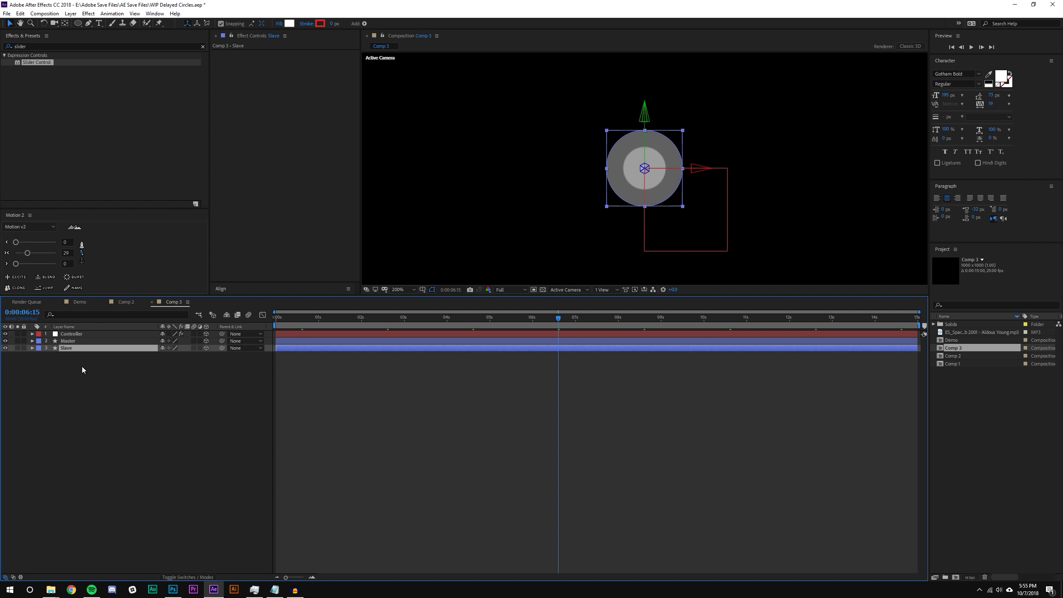
{"action": "key", "text": "p"}
{"action": "left_click", "coordinate": [79, 341]}
{"action": "key", "text": "p"}
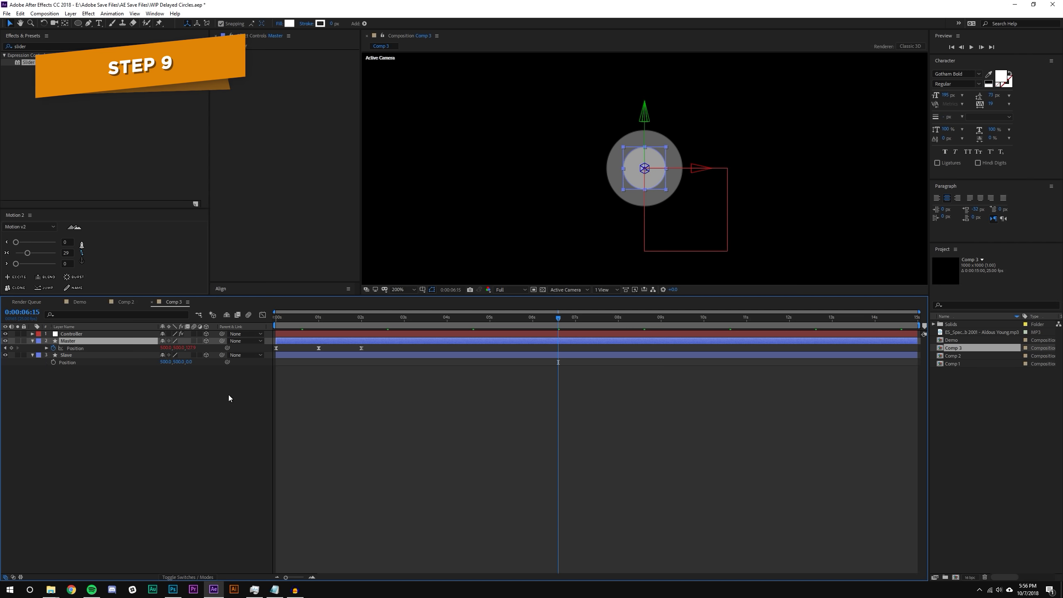
{"action": "left_click", "coordinate": [53, 362], "text": "alt"}
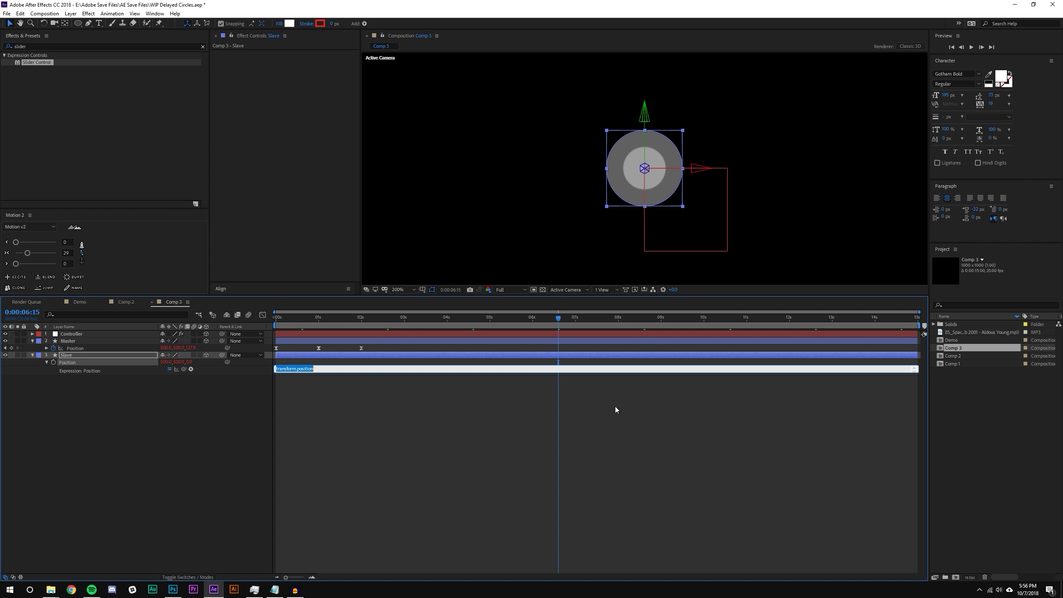
{"action": "left_click_drag", "start_coordinate": [614, 372], "coordinate": [481, 418]}
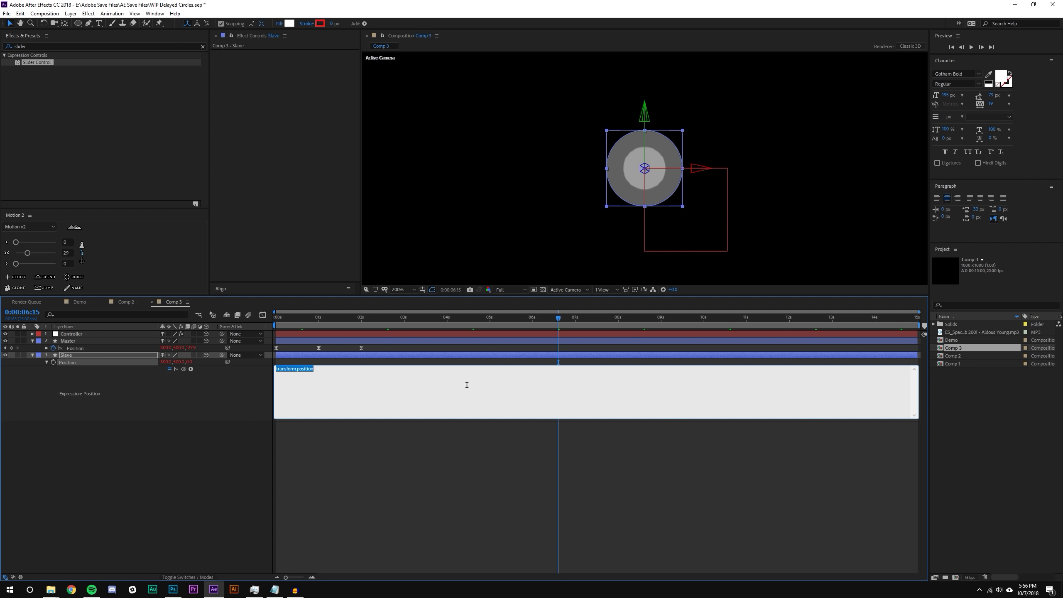
Define d in Slave's Position expression as Controller's Delay slider multiplied by ((index-1)/2)/100.
{"action": "type", "text": "c"}
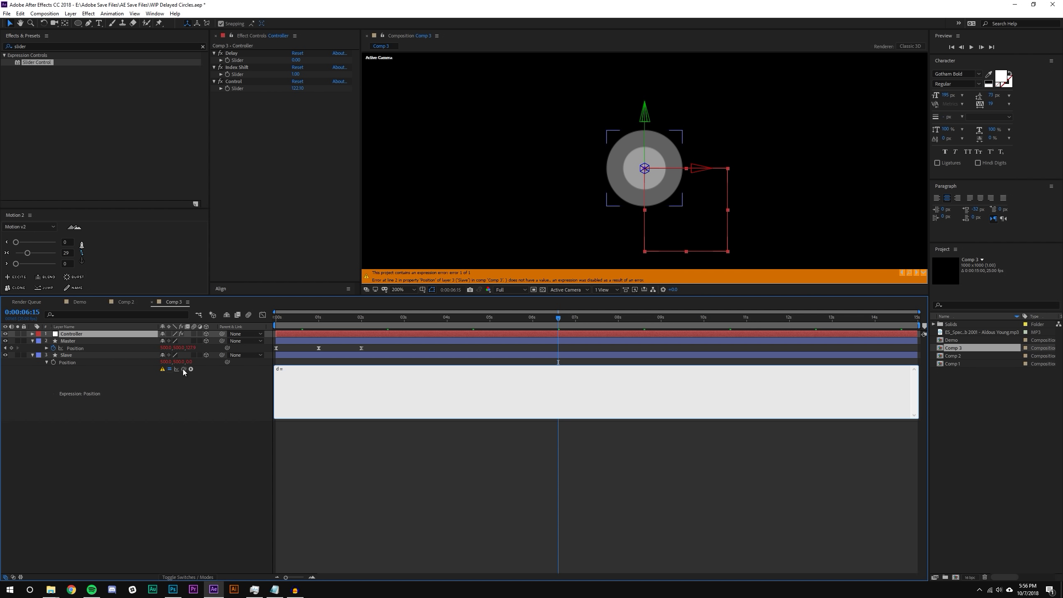
{"action": "left_click_drag", "start_coordinate": [184, 372], "coordinate": [246, 60]}
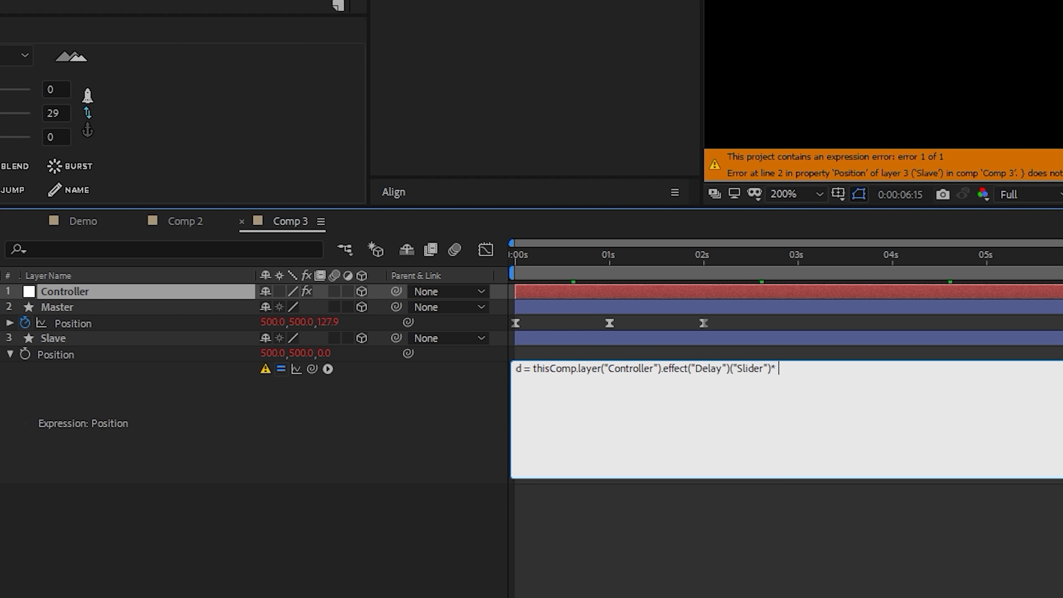
{"action": "type", "text": "((index-1)"}
{"action": "type", "text": "/2)/100)"}
{"action": "left_click", "coordinate": [961, 545]}
{"action": "left_click", "coordinate": [908, 371]}
Define m as thisComp.layer("Master") on the second expression line and end both lines with semicolons.
{"action": "key", "text": "Return"}
{"action": "type", "text": "m ="}
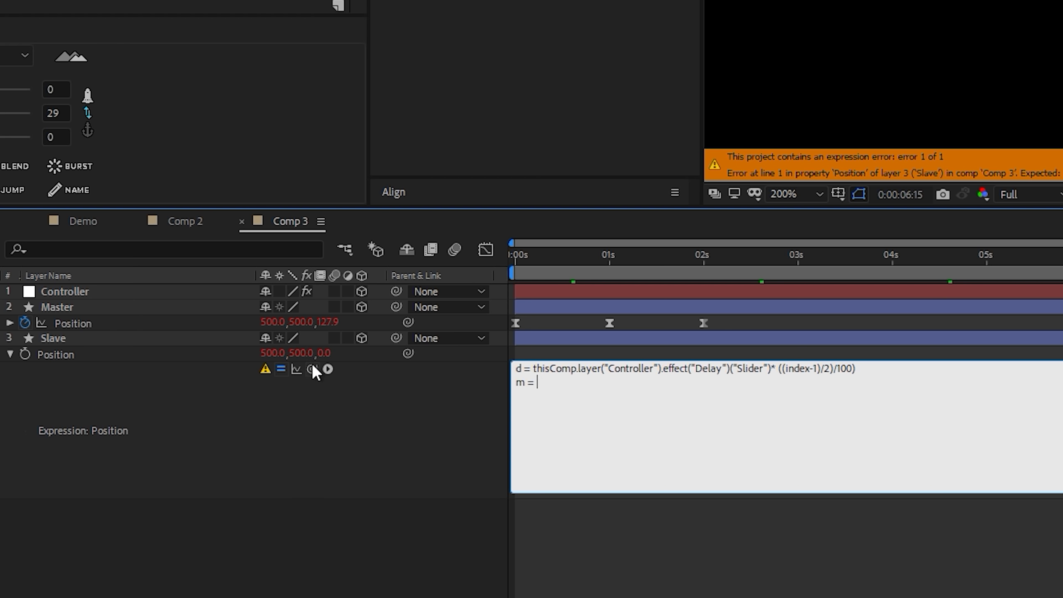
{"action": "left_click_drag", "start_coordinate": [312, 369], "coordinate": [107, 308]}
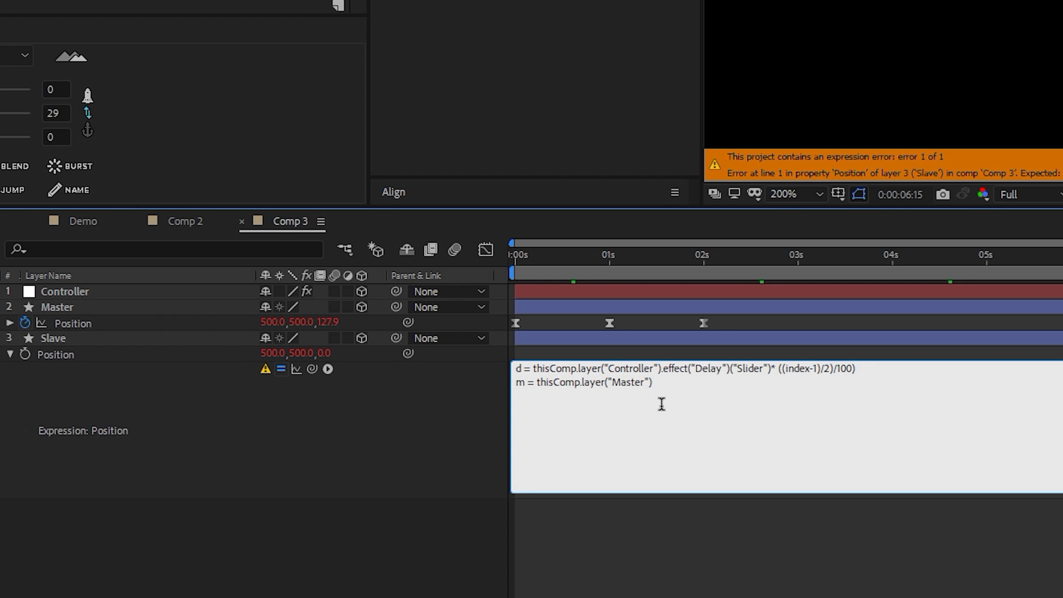
{"action": "type", "text": ";"}
{"action": "key", "text": "Return"}
{"action": "left_click", "coordinate": [850, 367]}
{"action": "type", "text": ";"}
{"action": "left_click", "coordinate": [660, 411]}
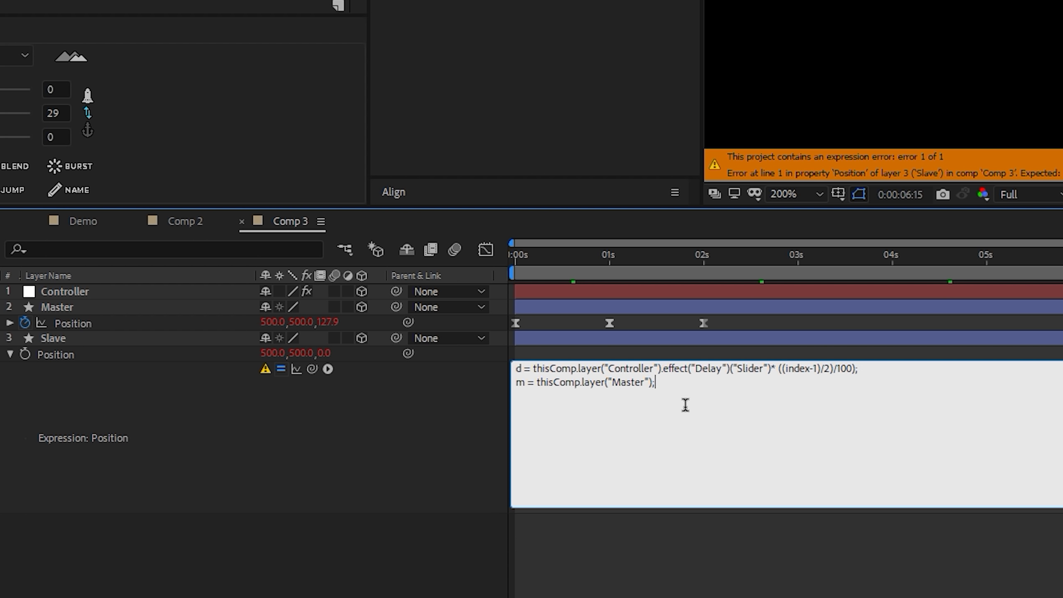
Begin a line below the two variables with m.transform.position.valueAtTime(, leaving a blank line between.
{"action": "key", "text": "Return"}
{"action": "key", "text": "Return"}
{"action": "type", "text": "m.transform.position.valueAtAy"}
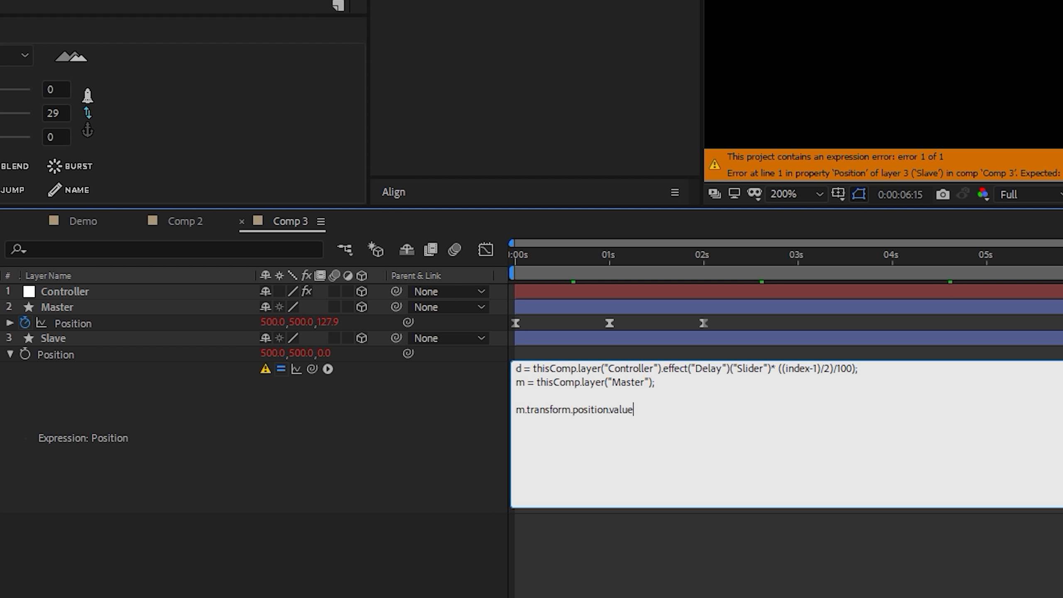
{"action": "key", "text": "BackSpace"}
{"action": "key", "text": "BackSpace"}
{"action": "type", "text": "Time(time - d*(index-1)"}
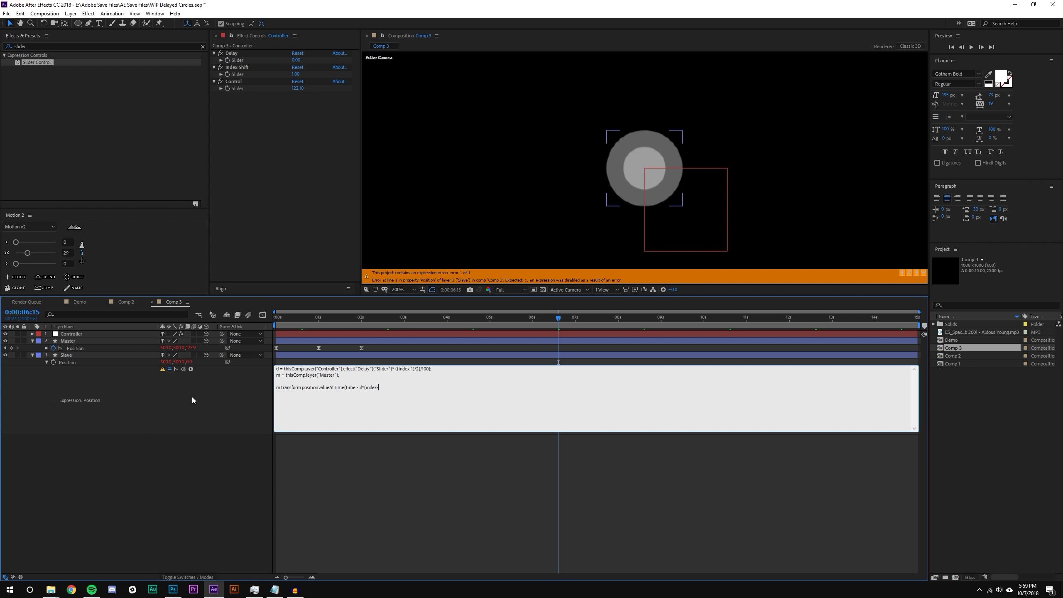
Enter time - d*(index- as the valueAtTime argument and link Controller's Index Shift slider as the subtracted value.
{"action": "left_click_drag", "start_coordinate": [183, 369], "coordinate": [237, 74]}
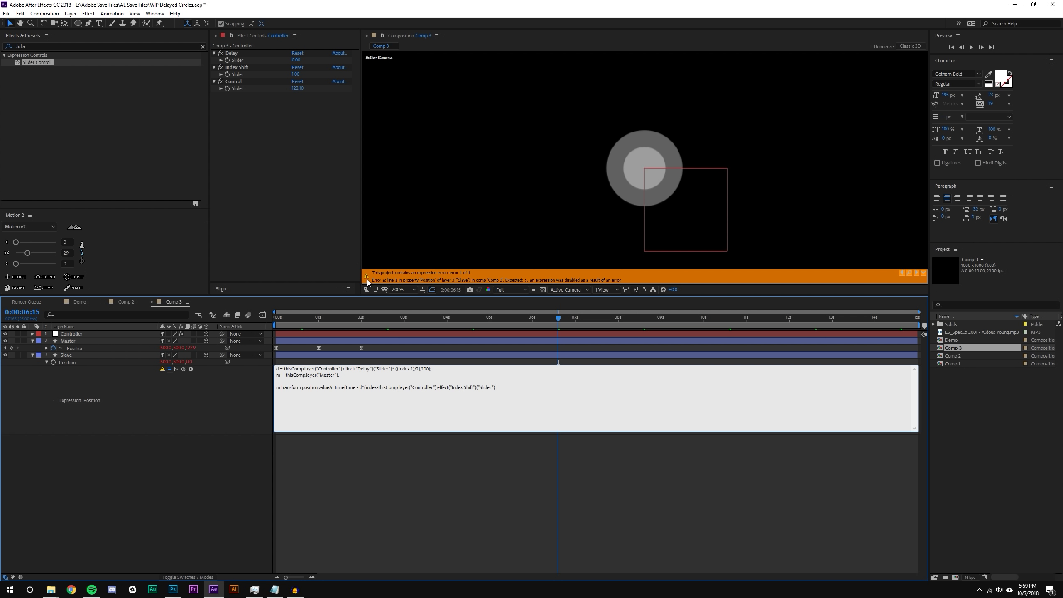
{"action": "left_click", "coordinate": [481, 576]}
Replace the 1 in the d line of Slave's Position expression with a link to Controller's Index Shift slider.
{"action": "left_click", "coordinate": [413, 369]}
{"action": "left_click", "coordinate": [414, 369]}
{"action": "key", "text": "BackSpace"}
{"action": "left_click_drag", "start_coordinate": [183, 369], "coordinate": [233, 78]}
{"action": "left_click", "coordinate": [598, 532]}
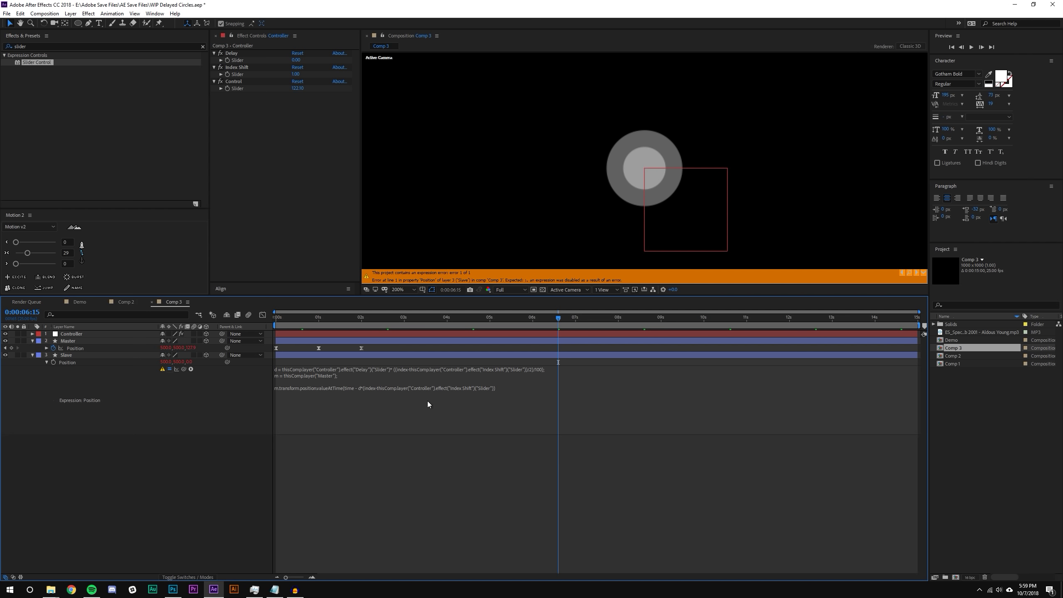
Rewrite Slave's Position expression with ((index-1)/2)/100 in the d line and fully closed parentheses on the valueAtTime line, and scrub to check it.
{"action": "left_click", "coordinate": [545, 387]}
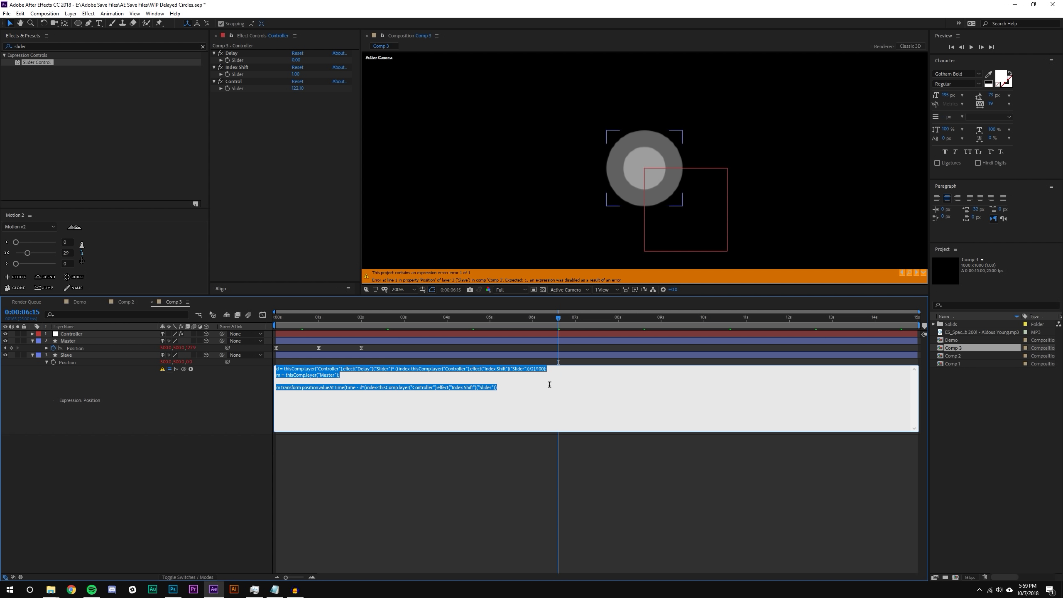
{"action": "left_click", "coordinate": [548, 383]}
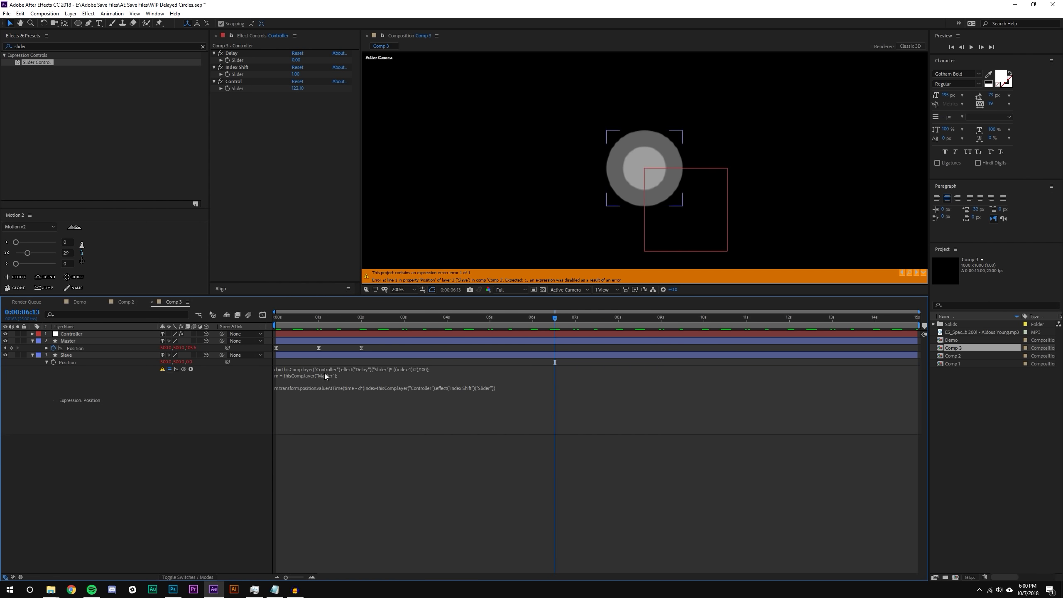
{"action": "left_click", "coordinate": [430, 368]}
{"action": "key", "text": "ctrl+a"}
{"action": "key", "text": "Delete"}
{"action": "left_click", "coordinate": [503, 496]}
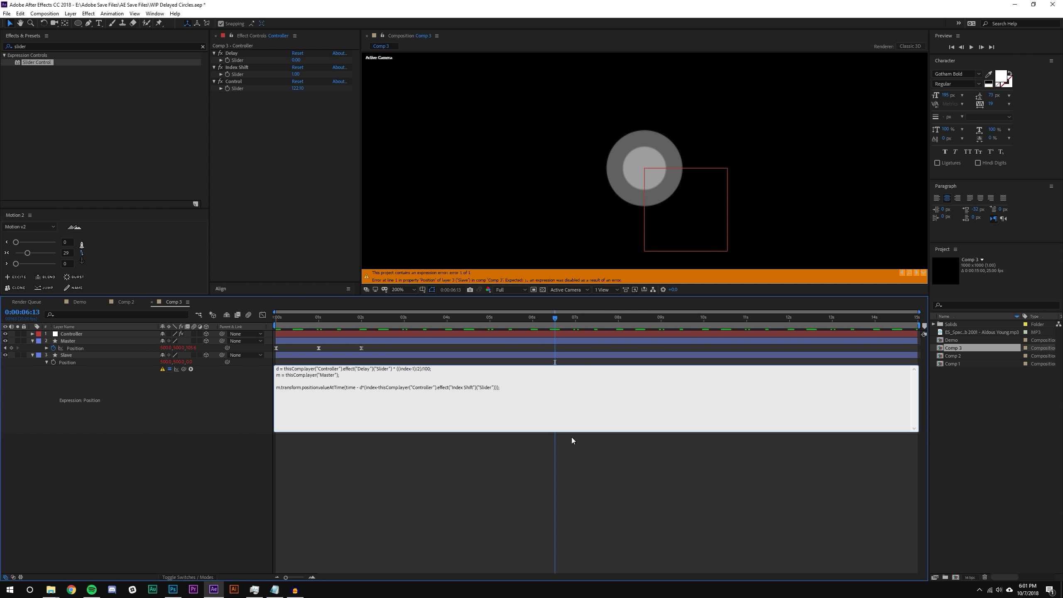
{"action": "left_click", "coordinate": [571, 436]}
{"action": "left_click_drag", "start_coordinate": [485, 317], "coordinate": [346, 313]}
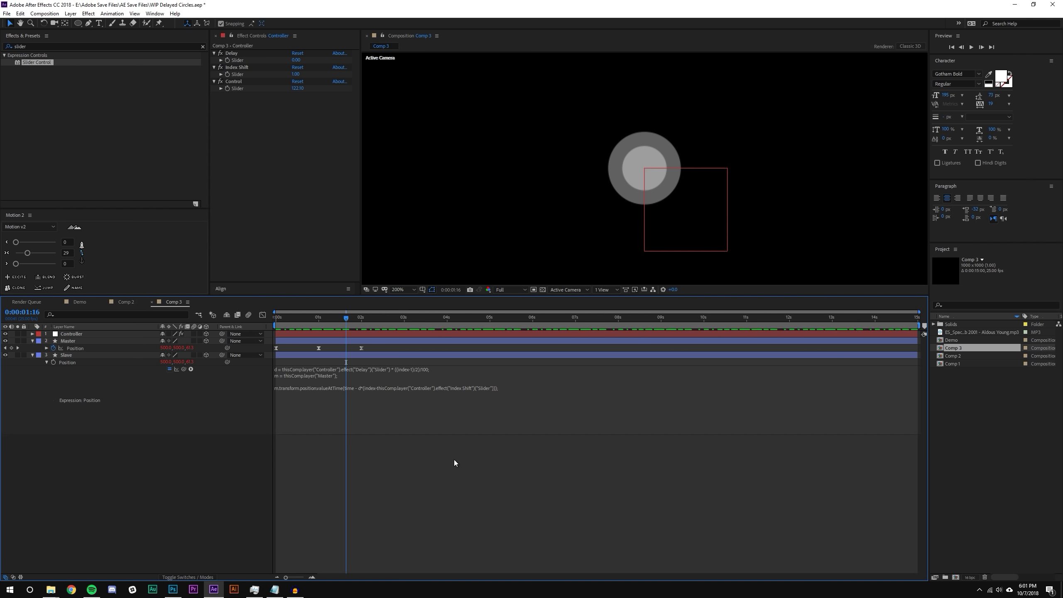
Try removing a closing parenthesis from the end of Slave's Position expression and restore it.
{"action": "left_click", "coordinate": [493, 389]}
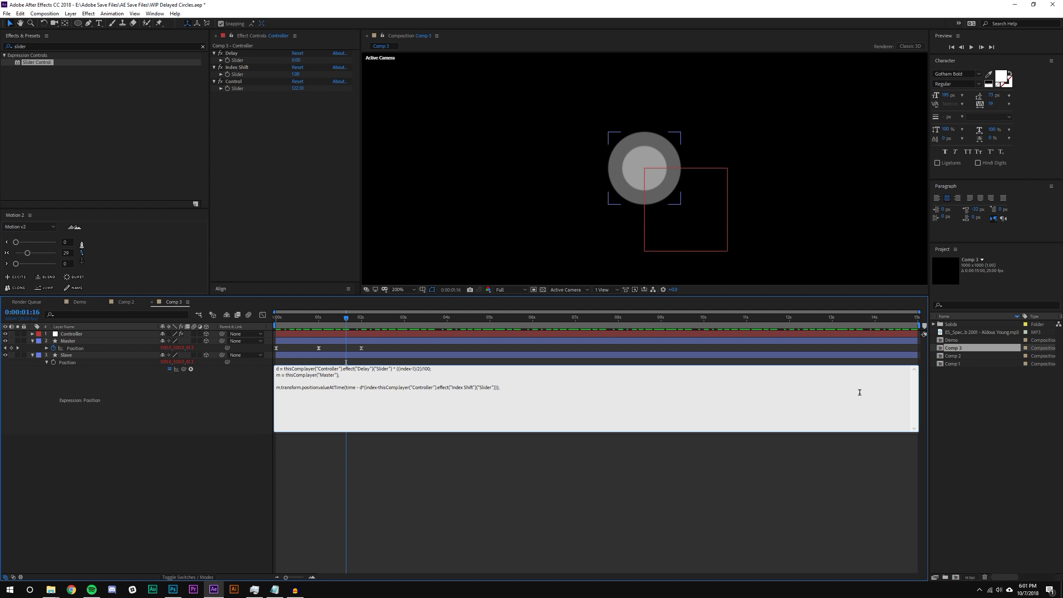
{"action": "left_click", "coordinate": [835, 484]}
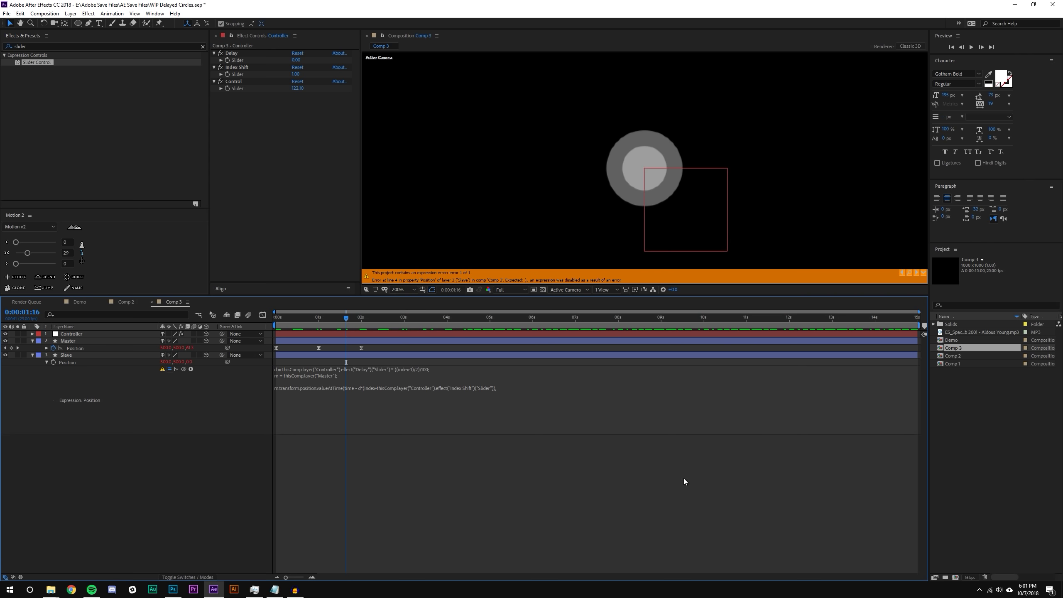
{"action": "left_click", "coordinate": [498, 387]}
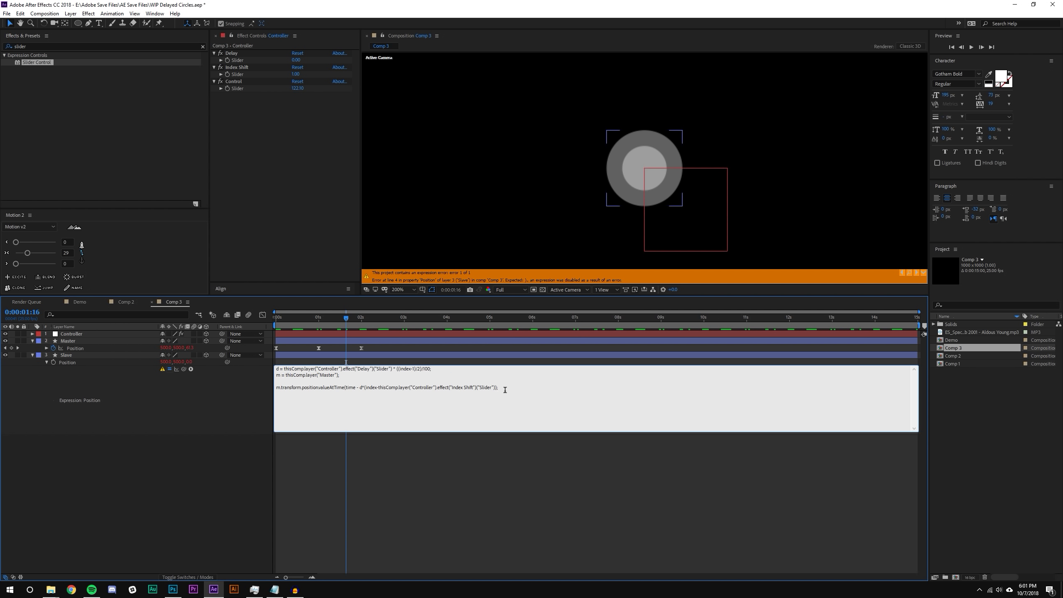
{"action": "key", "text": "KP_Enter"}
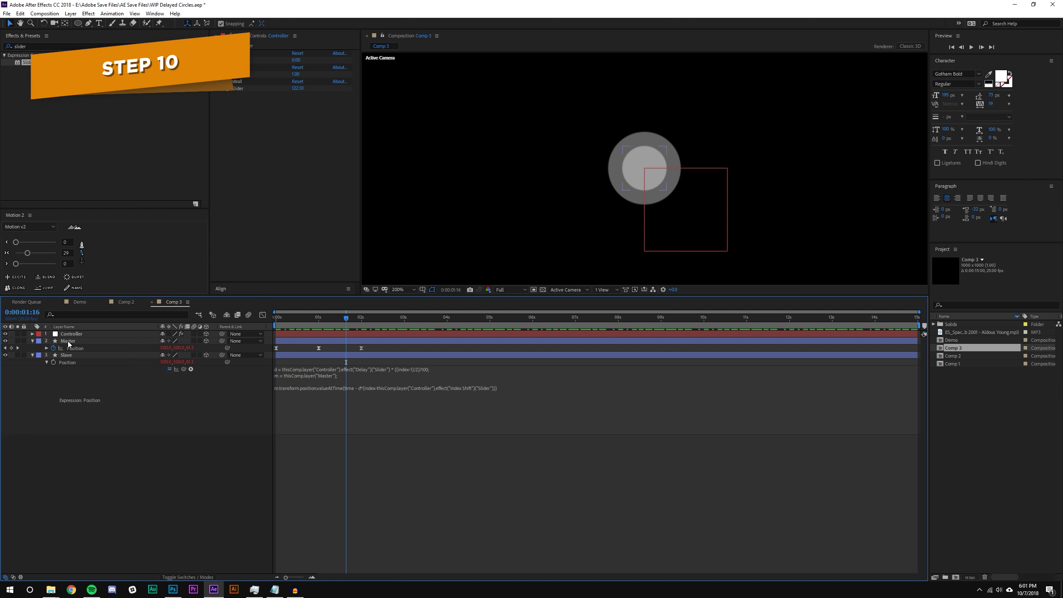
Set the Delay slider on the Controller layer to 1.
{"action": "left_click", "coordinate": [296, 61]}
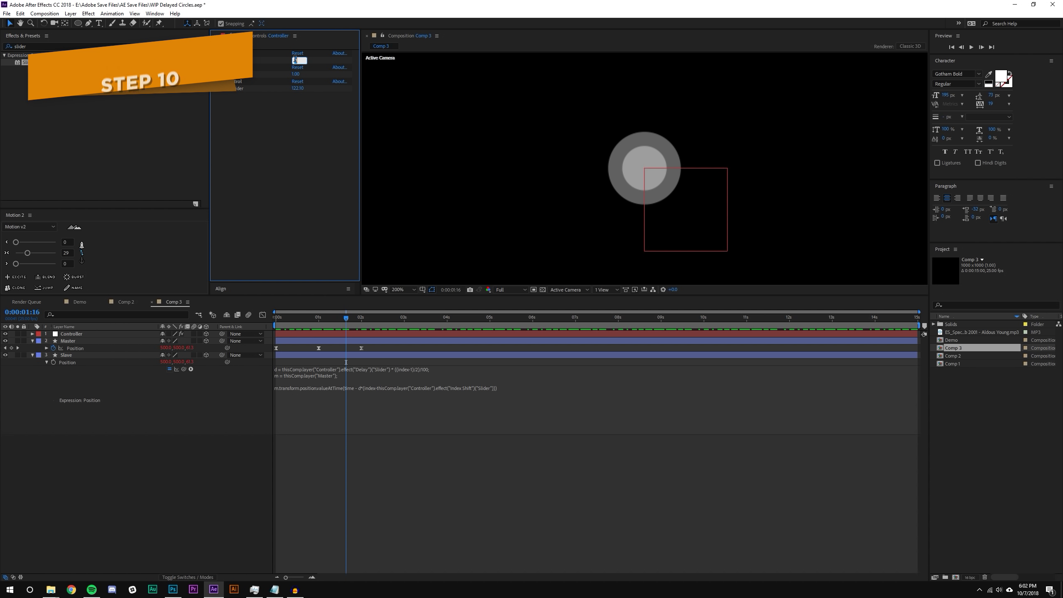
{"action": "type", "text": "1"}
{"action": "left_click", "coordinate": [445, 520]}
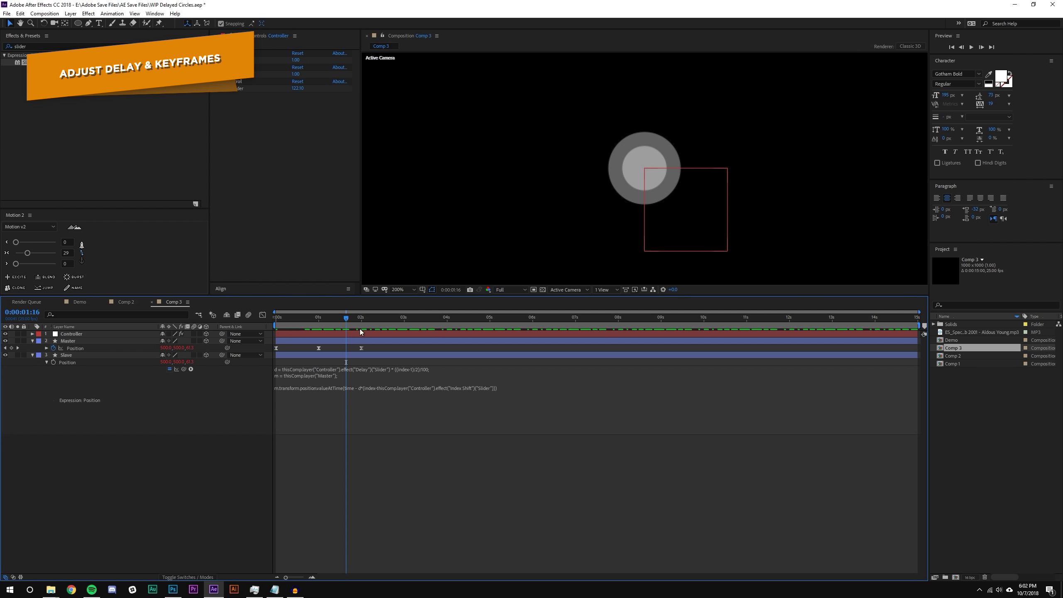
Preview the animation from the start and scrub through it to check Slave's delayed motion.
{"action": "key", "text": "Home"}
{"action": "left_click", "coordinate": [972, 48]}
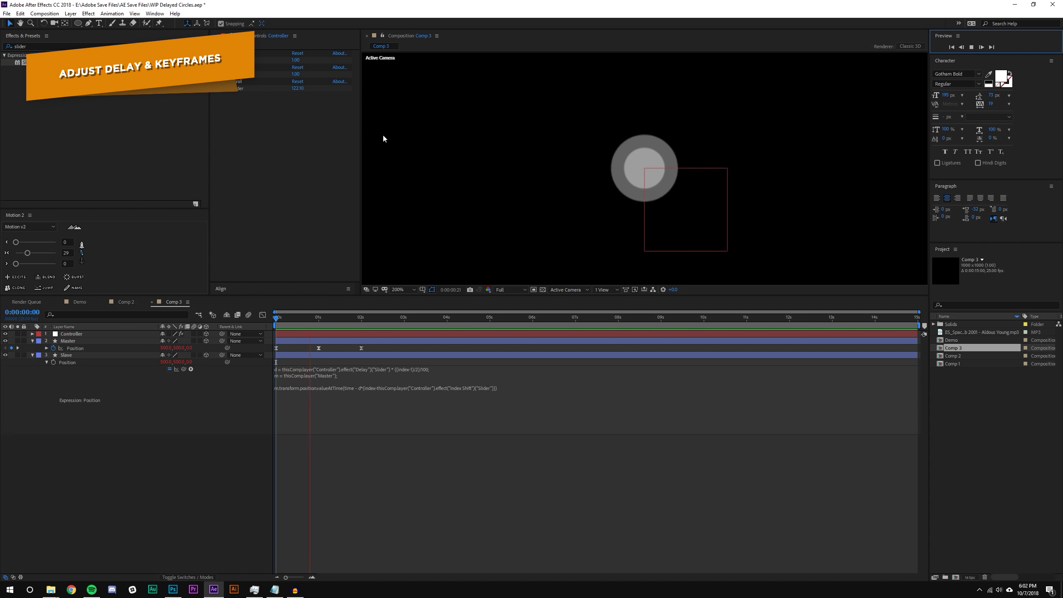
{"action": "left_click", "coordinate": [487, 333]}
{"action": "left_click_drag", "start_coordinate": [314, 325], "coordinate": [605, 313]}
Duplicate the Slave layer five times to create Slave 2 through Slave 6.
{"action": "left_click", "coordinate": [141, 490]}
{"action": "left_click", "coordinate": [97, 352]}
{"action": "key", "text": "ctrl+d"}
{"action": "key", "text": "ctrl+d"}
{"action": "key", "text": "ctrl+d"}
{"action": "key", "text": "ctrl+d"}
{"action": "key", "text": "ctrl+d"}
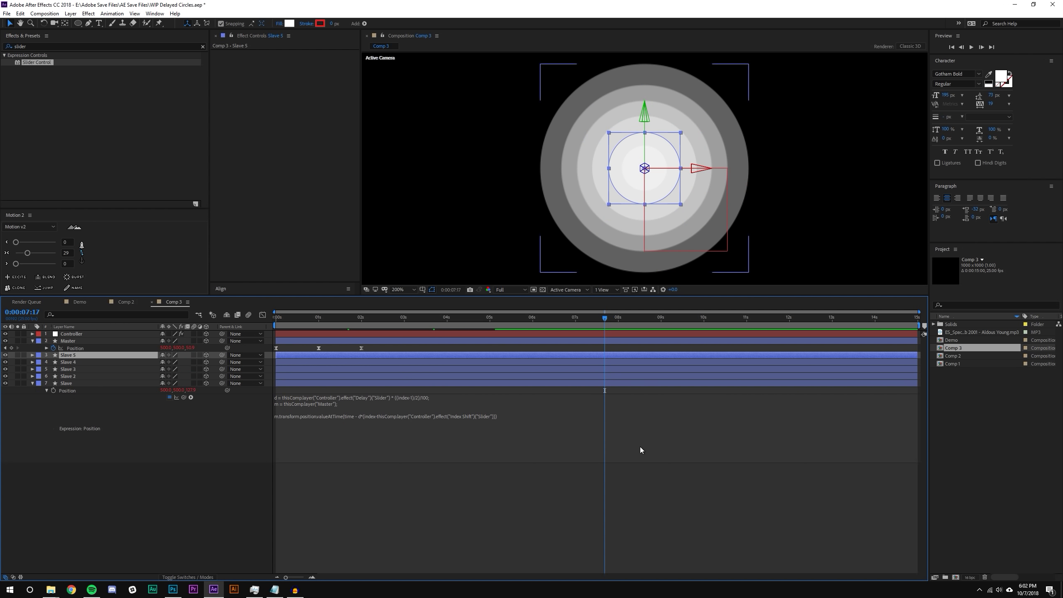
Preview the animation of all the Slave circles from the beginning.
{"action": "left_click", "coordinate": [694, 534]}
{"action": "key", "text": "Home"}
{"action": "key", "text": "space"}
{"action": "key", "text": "space"}
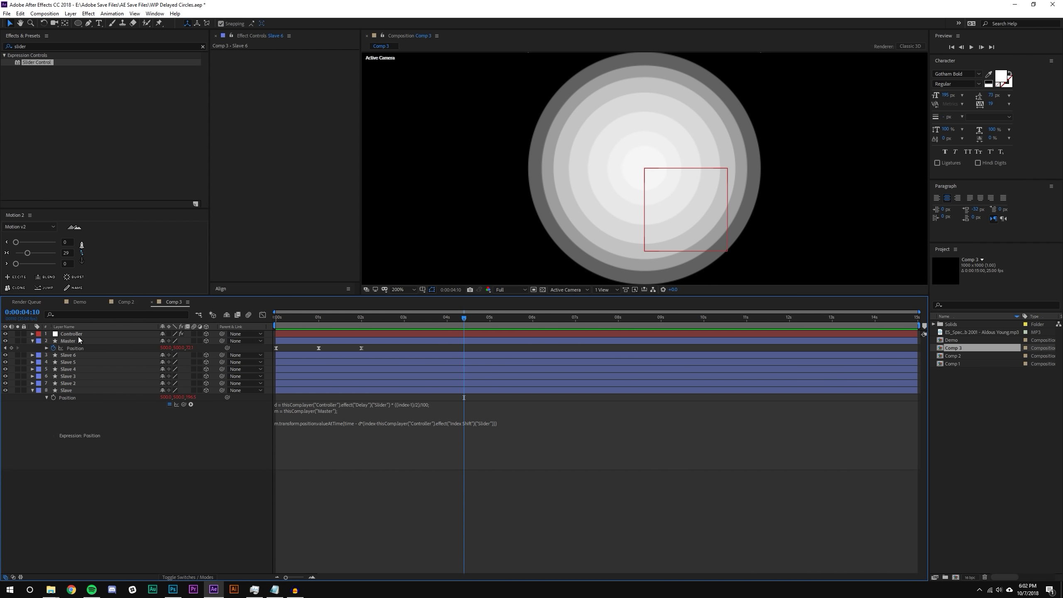
Set the Delay slider on the Controller layer to 2 and preview the animation from the start.
{"action": "left_click", "coordinate": [79, 334]}
{"action": "left_click", "coordinate": [296, 60]}
{"action": "type", "text": "2"}
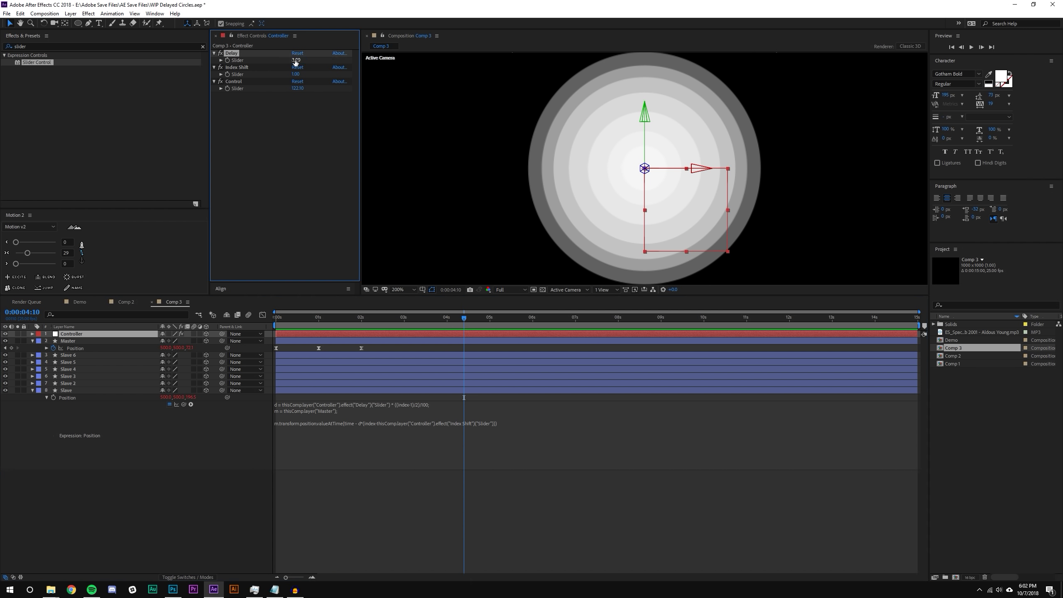
{"action": "key", "text": "Return"}
{"action": "left_click_drag", "start_coordinate": [452, 319], "coordinate": [183, 313]}
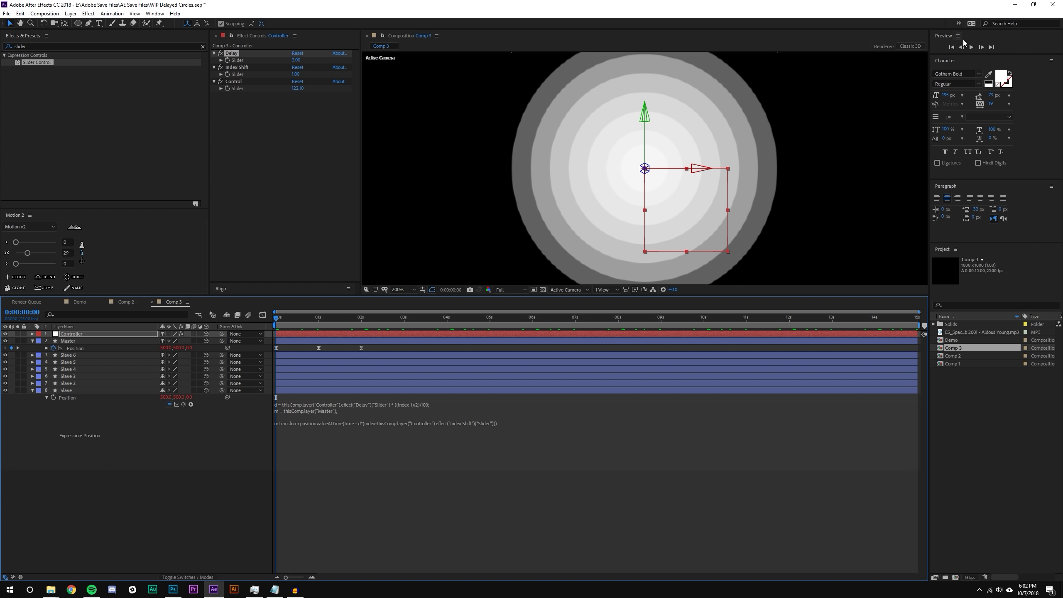
{"action": "left_click", "coordinate": [971, 46]}
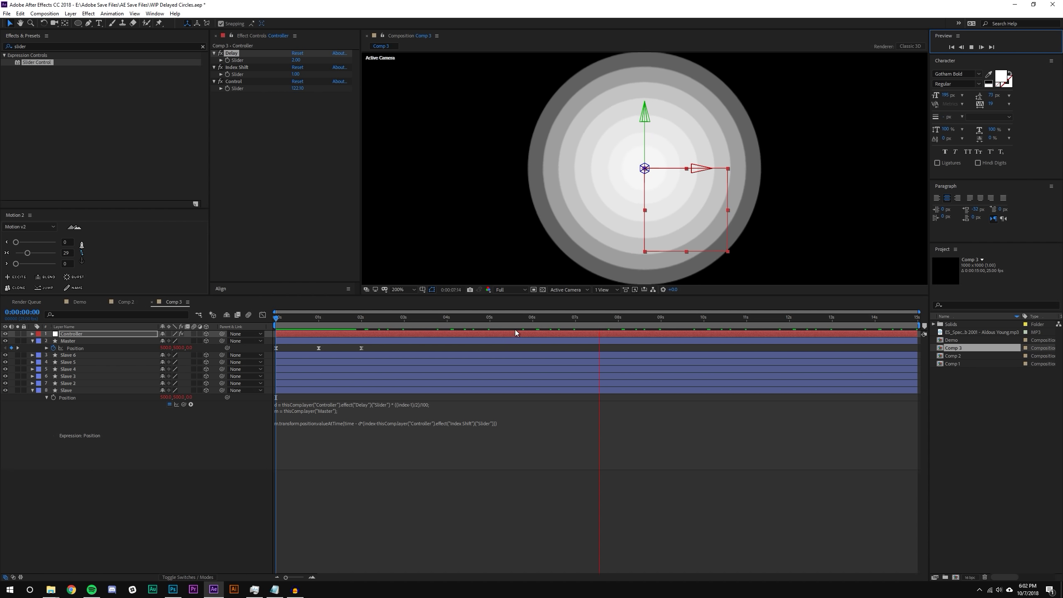
{"action": "left_click", "coordinate": [515, 327]}
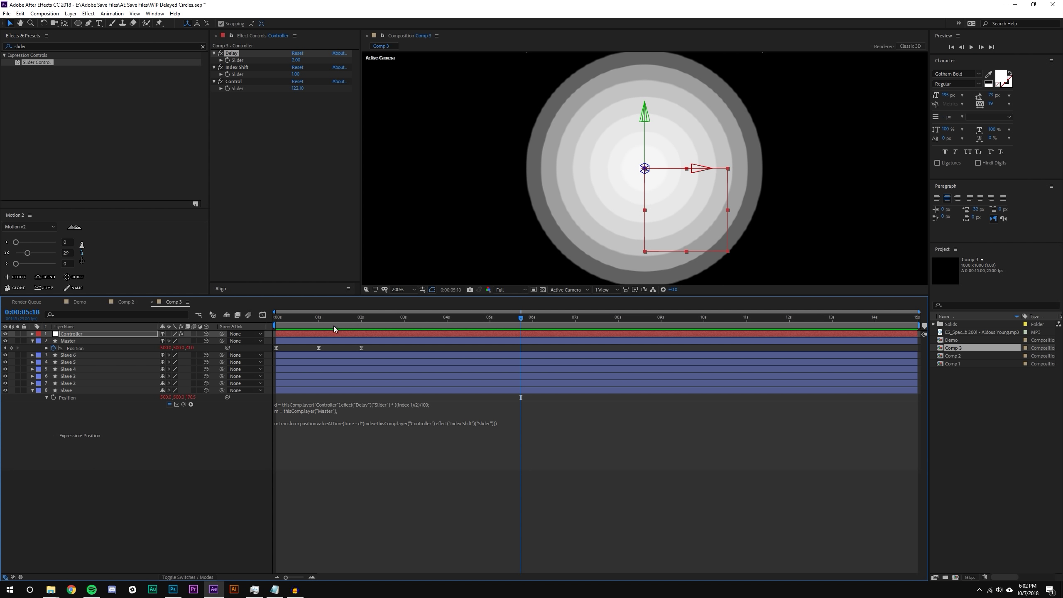
Delete the duplicate layers Slave 2 through Slave 6, keeping only the original Slave.
{"action": "left_click", "coordinate": [100, 491]}
{"action": "left_click", "coordinate": [75, 391]}
{"action": "left_click", "coordinate": [76, 382]}
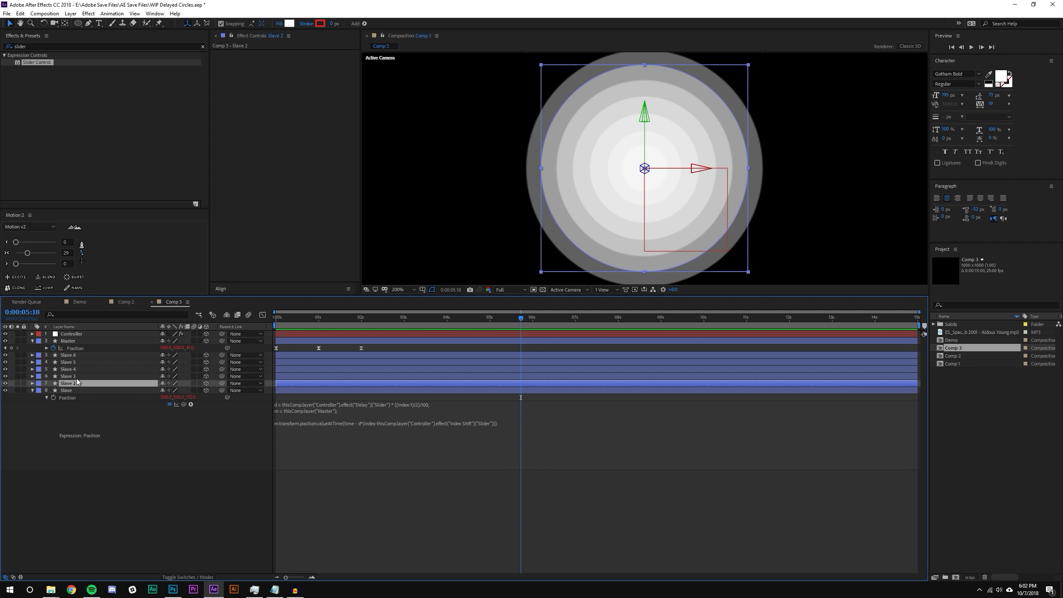
{"action": "left_click", "coordinate": [81, 355], "text": "shift"}
{"action": "key", "text": "Delete"}
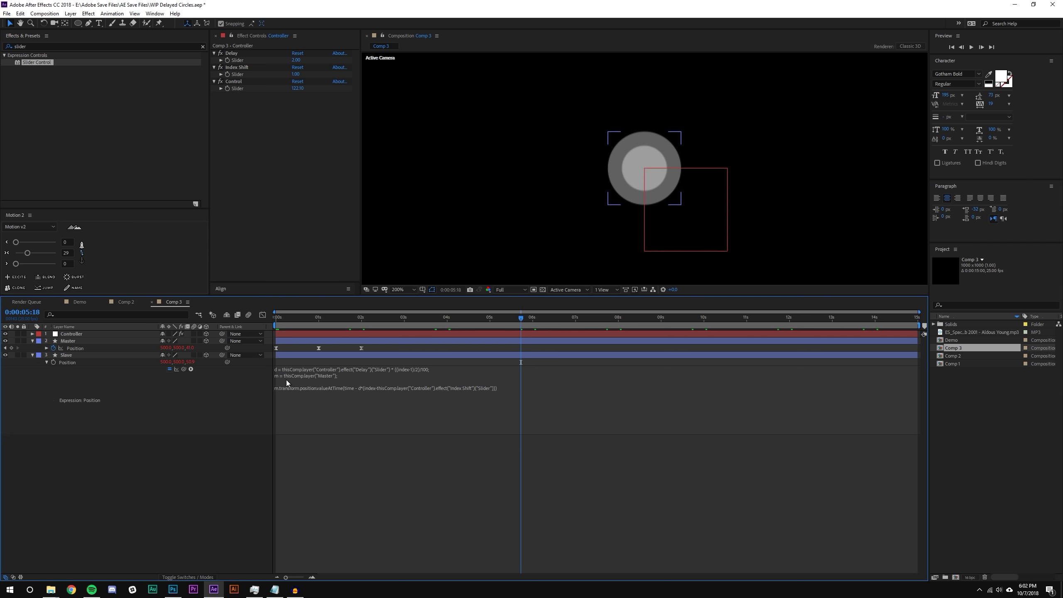
{"action": "left_click", "coordinate": [362, 348]}
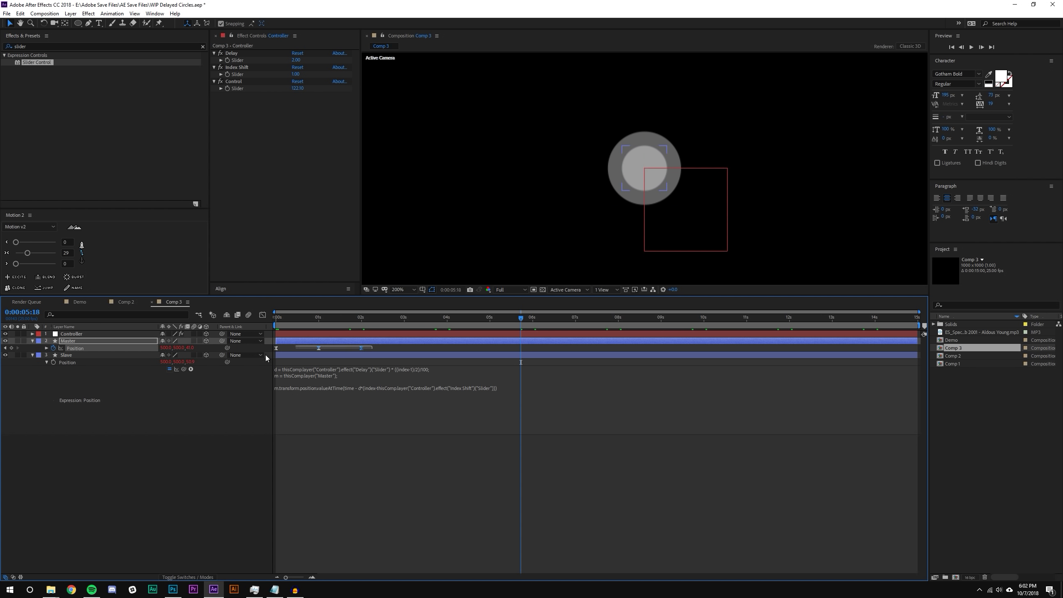
{"action": "key", "text": "Delete"}
{"action": "left_click_drag", "start_coordinate": [360, 347], "coordinate": [343, 351]}
{"action": "key", "text": "super"}
{"action": "left_click", "coordinate": [279, 549]}
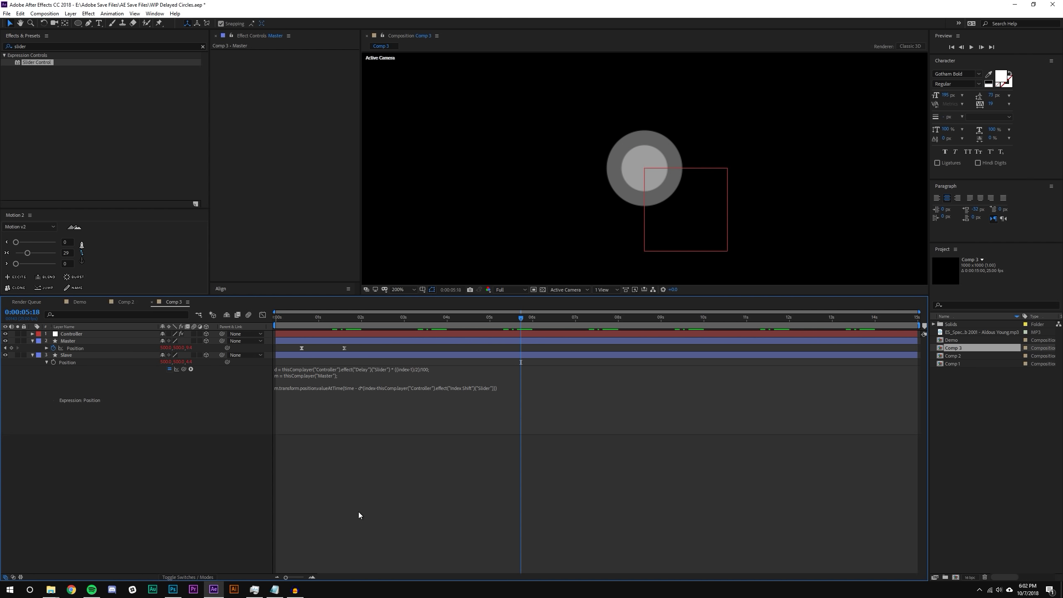
{"action": "key", "text": "ctrl+z"}
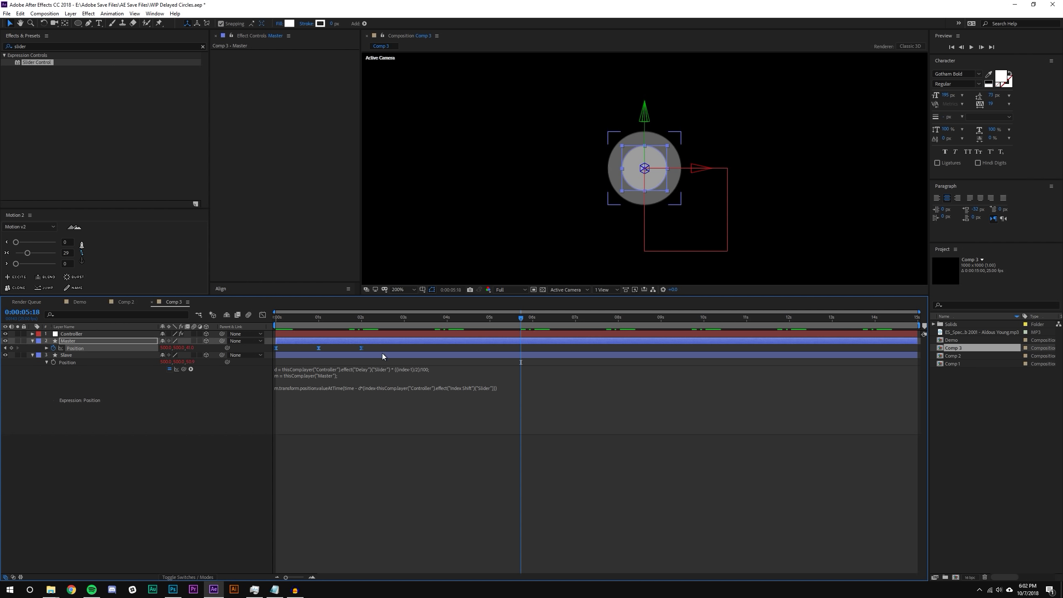
Compress Master's Position keyframes proportionally so the last one falls at 1 second, and preview the loop from the start.
{"action": "left_click_drag", "start_coordinate": [361, 349], "coordinate": [319, 350], "text": "alt"}
{"action": "left_click_drag", "start_coordinate": [319, 322], "coordinate": [275, 321]}
{"action": "left_click", "coordinate": [971, 47]}
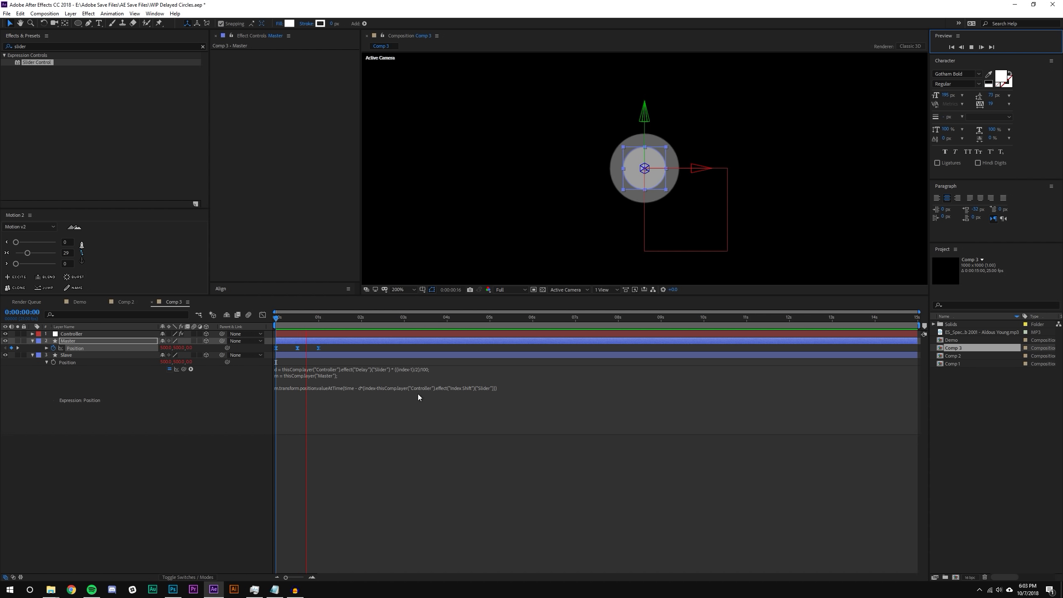
{"action": "left_click", "coordinate": [362, 319]}
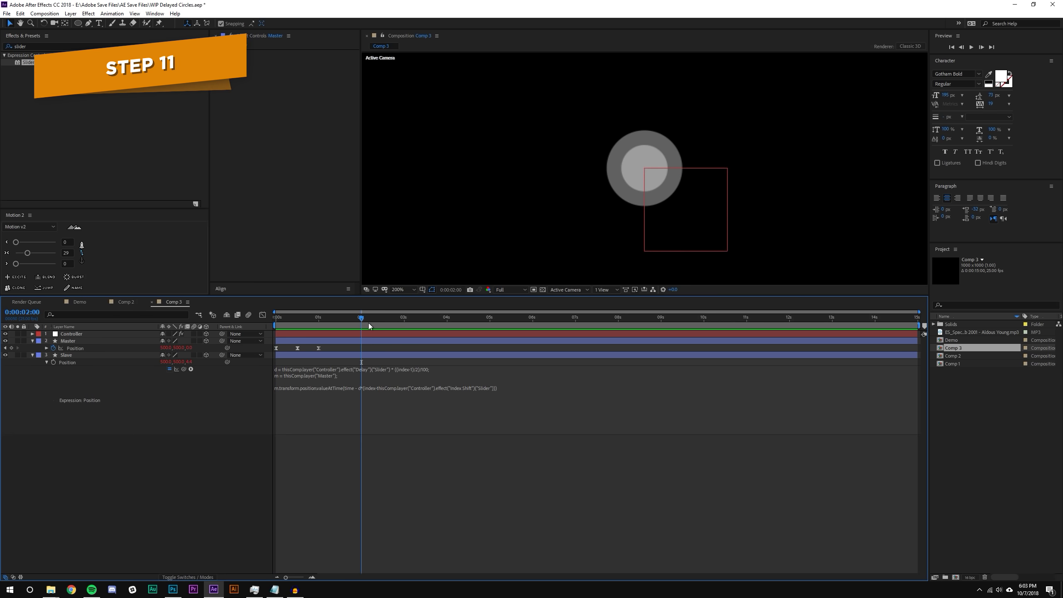
Give Slave's Opacity the expression 100/(index-thisComp.layer("Controller").effect("Index Shift")("Slider")).
{"action": "left_click", "coordinate": [32, 355]}
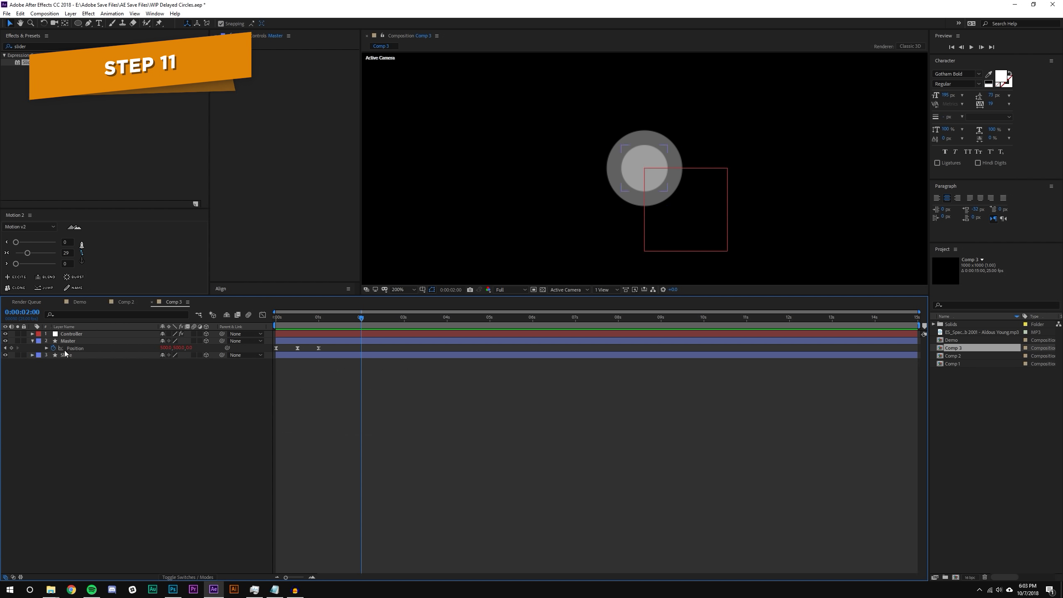
{"action": "left_click", "coordinate": [65, 355]}
{"action": "key", "text": "t"}
{"action": "left_click", "coordinate": [53, 363], "text": "alt"}
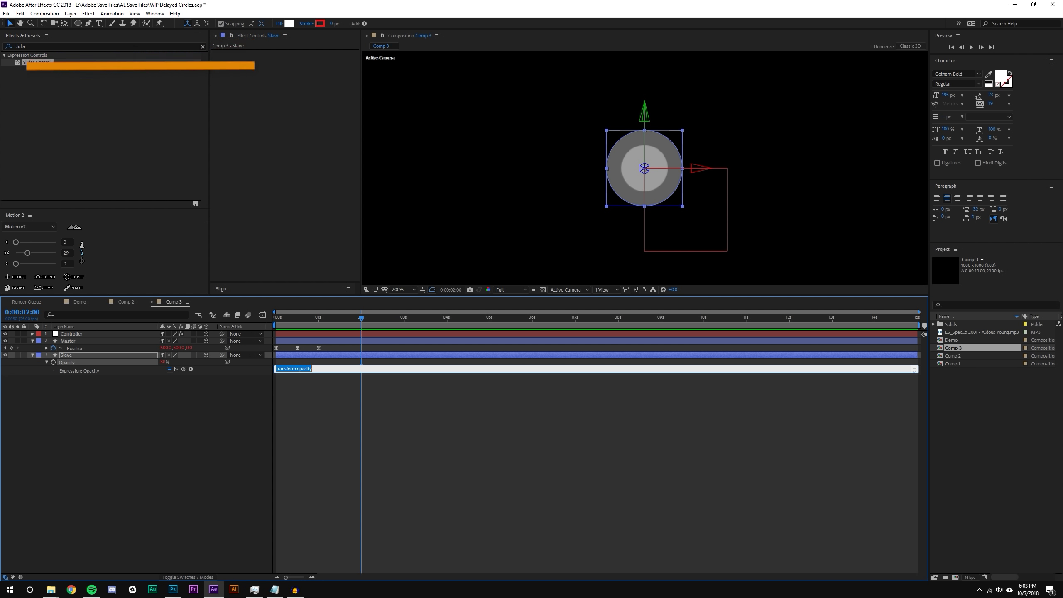
{"action": "type", "text": "100/(index-"}
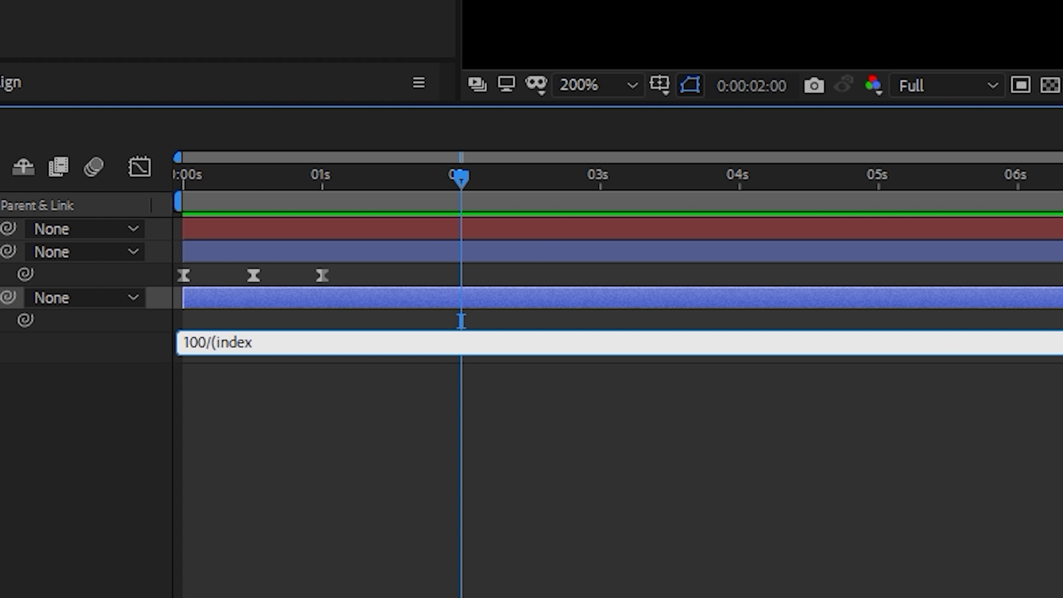
{"action": "left_click", "coordinate": [300, 363]}
{"action": "left_click", "coordinate": [300, 347]}
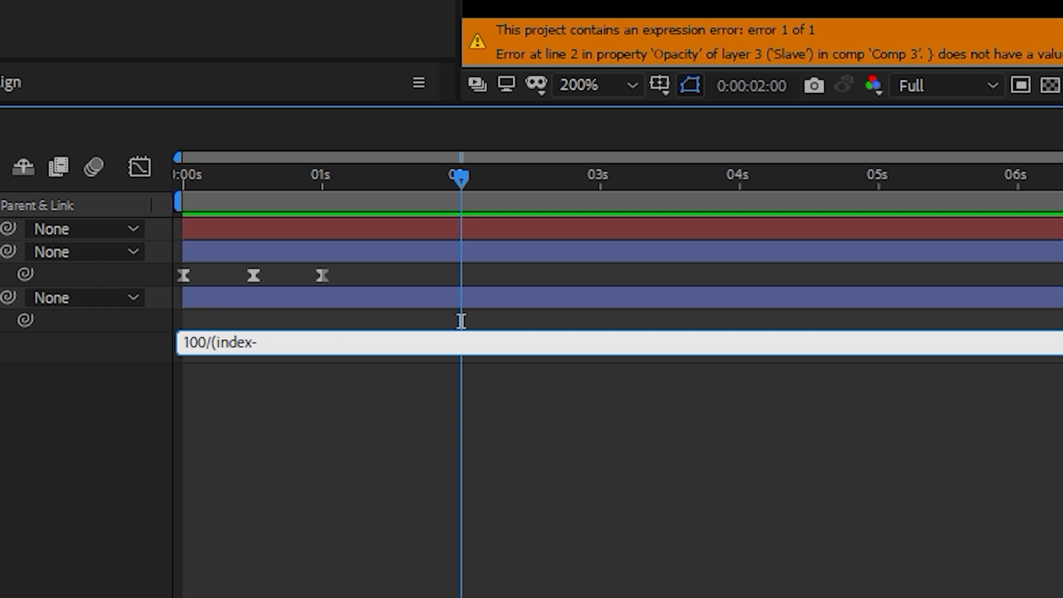
{"action": "type", "text": "thisComp.layer(\"Controller\").effect(\"Index Shift\")(\"Slider\")"}
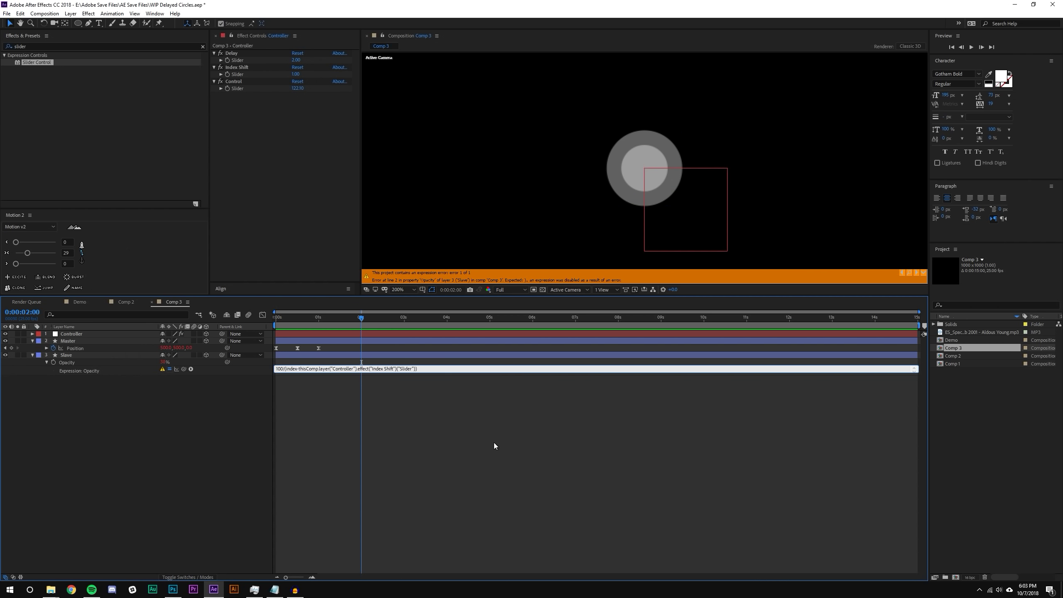
{"action": "left_click", "coordinate": [893, 580]}
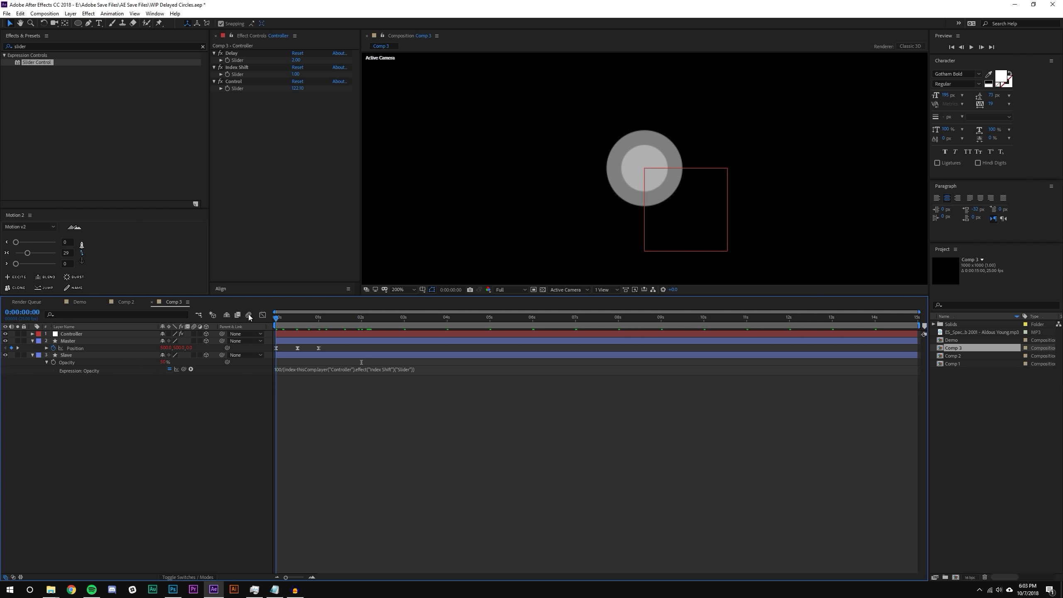
Duplicate the Slave layer fourteen times to create Slave 2 through Slave 15.
{"action": "left_click", "coordinate": [81, 356]}
{"action": "left_click", "coordinate": [72, 335]}
{"action": "left_click", "coordinate": [75, 355]}
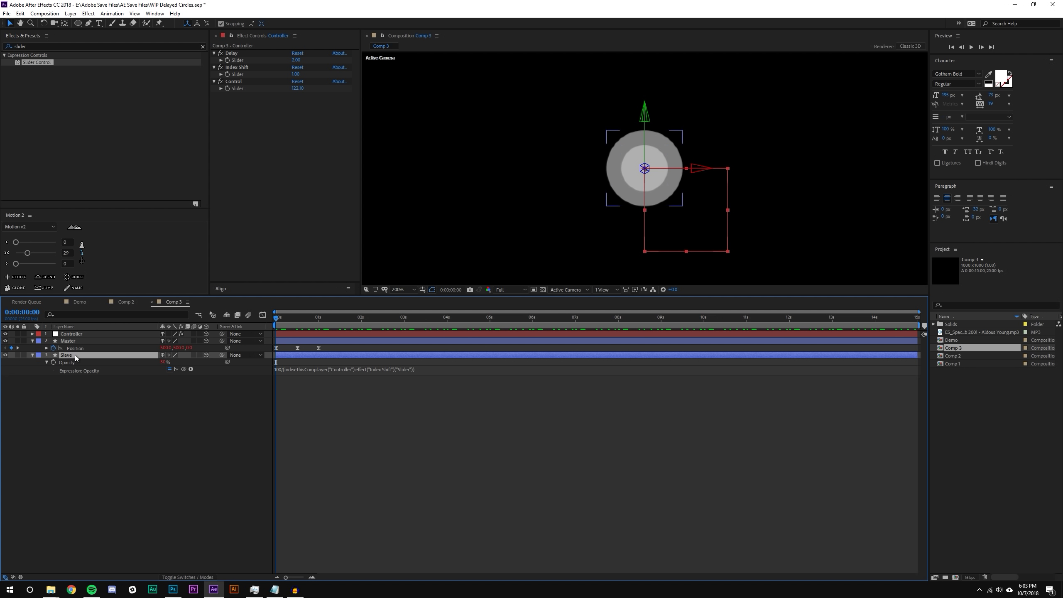
{"action": "key", "text": "ctrl+d"}
{"action": "key", "text": "ctrl+d"}
{"action": "key", "text": "ctrl+d"}
{"action": "key", "text": "ctrl+d"}
{"action": "key", "text": "ctrl+d"}
{"action": "key", "text": "ctrl+d"}
{"action": "key", "text": "ctrl+d"}
{"action": "key", "text": "ctrl+d"}
{"action": "key", "text": "ctrl+d"}
{"action": "key", "text": "ctrl+d"}
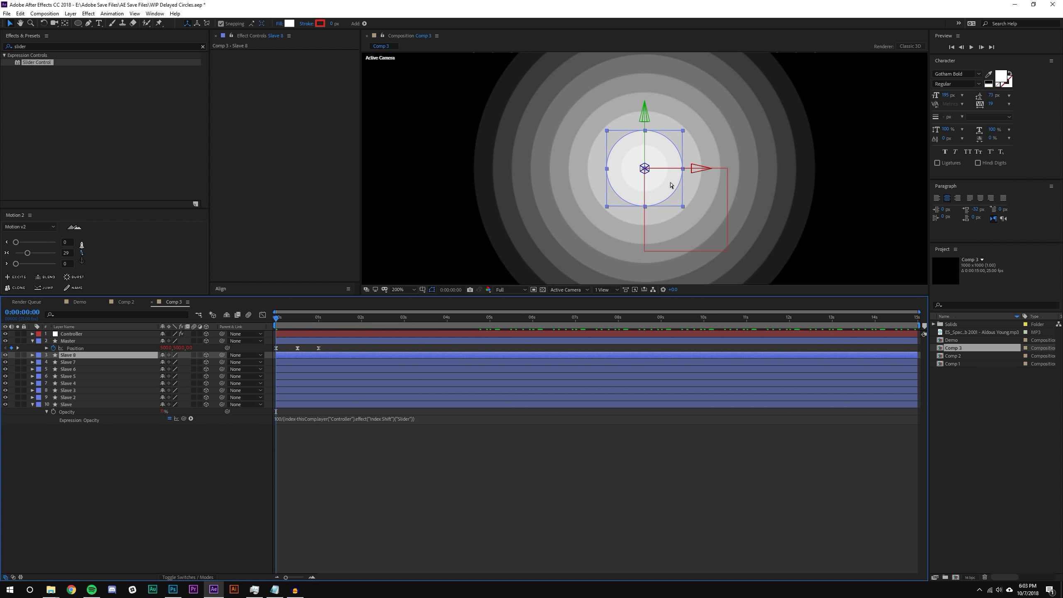
{"action": "key", "text": "ctrl+d"}
{"action": "key", "text": "comma"}
{"action": "key", "text": "comma"}
{"action": "key", "text": "ctrl+d"}
{"action": "key", "text": "ctrl+d"}
{"action": "key", "text": "ctrl+d"}
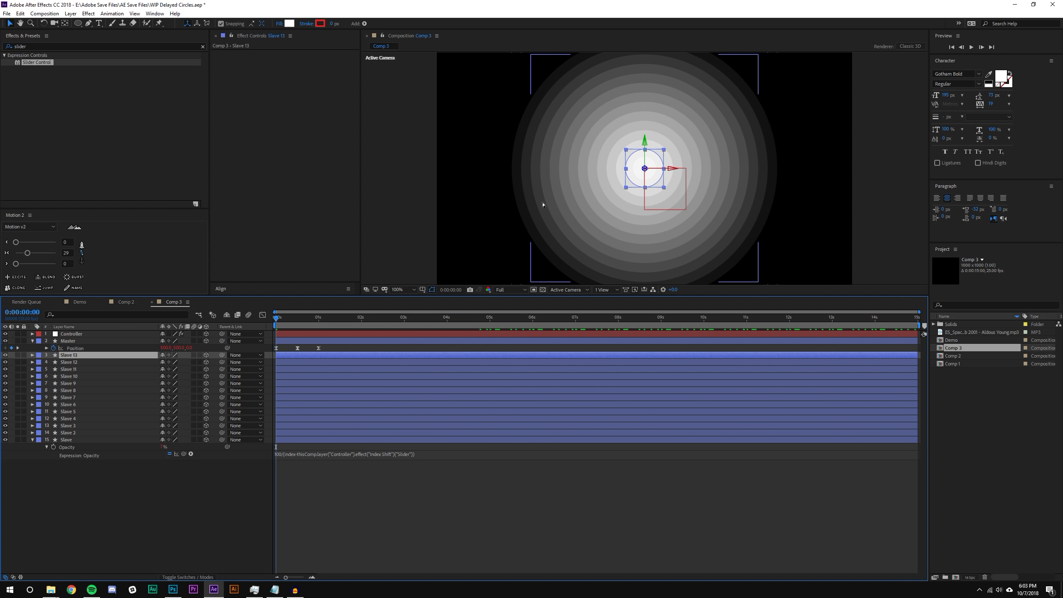
Preview the animation of all the fading Slave circles from the start.
{"action": "left_click", "coordinate": [385, 516]}
{"action": "mouse_move", "coordinate": [276, 318]}
{"action": "left_mouse_down"}
{"action": "mouse_move", "coordinate": [324, 313]}
{"action": "mouse_move", "coordinate": [275, 315]}
{"action": "left_mouse_up"}
{"action": "left_click", "coordinate": [972, 48]}
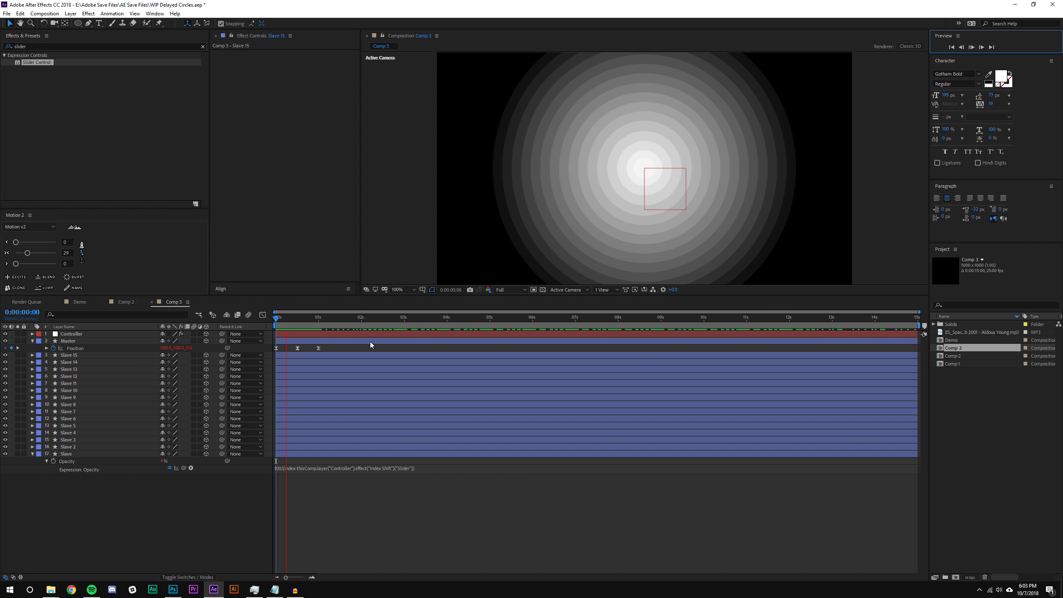
{"action": "left_click", "coordinate": [337, 319]}
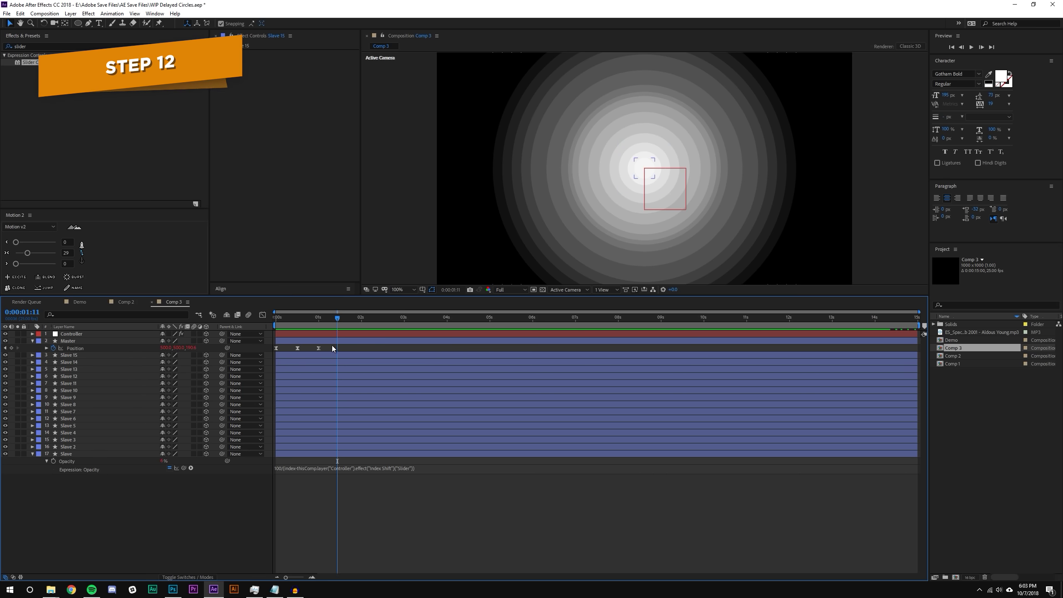
Stretch Master's Position keyframes proportionally so the last one falls at about 2.5 seconds, and preview the slower loop.
{"action": "left_click_drag", "start_coordinate": [333, 346], "coordinate": [253, 356]}
{"action": "left_click_drag", "start_coordinate": [330, 348], "coordinate": [383, 348]}
{"action": "left_click", "coordinate": [972, 47]}
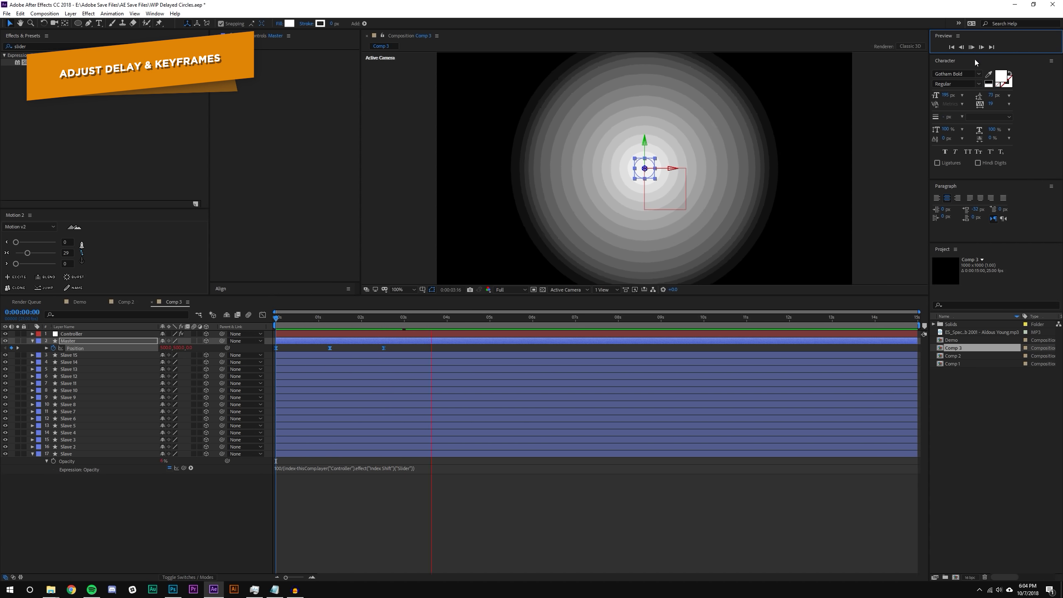
{"action": "left_click", "coordinate": [414, 318]}
Set the Controller's Delay slider to 1 and preview the animation of the circles.
{"action": "left_click", "coordinate": [71, 334]}
{"action": "left_click", "coordinate": [296, 59]}
{"action": "type", "text": "1"}
{"action": "left_click", "coordinate": [527, 554]}
{"action": "left_click", "coordinate": [972, 48]}
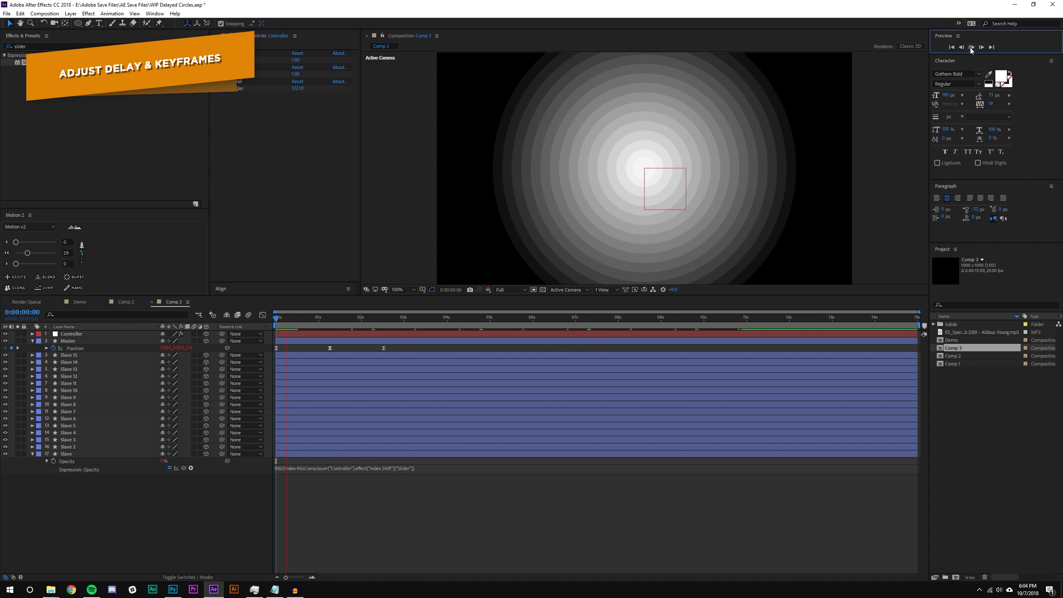
{"action": "key", "text": "space"}
{"action": "scroll", "coordinate": [681, 200], "scroll_direction": "down", "scroll_amount": 1}
{"action": "scroll", "coordinate": [691, 189], "scroll_direction": "up", "scroll_amount": 1}
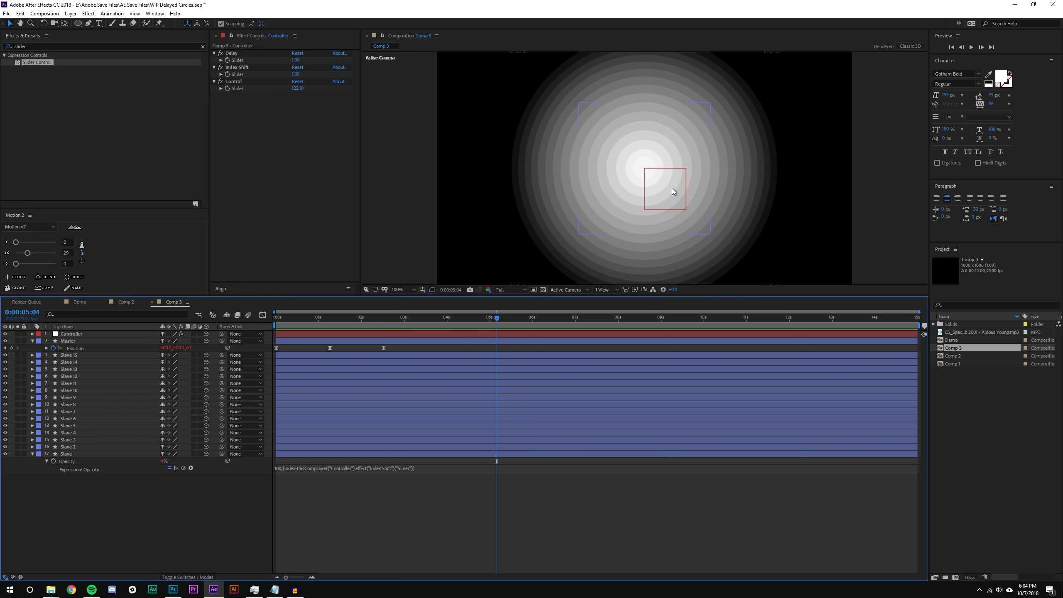
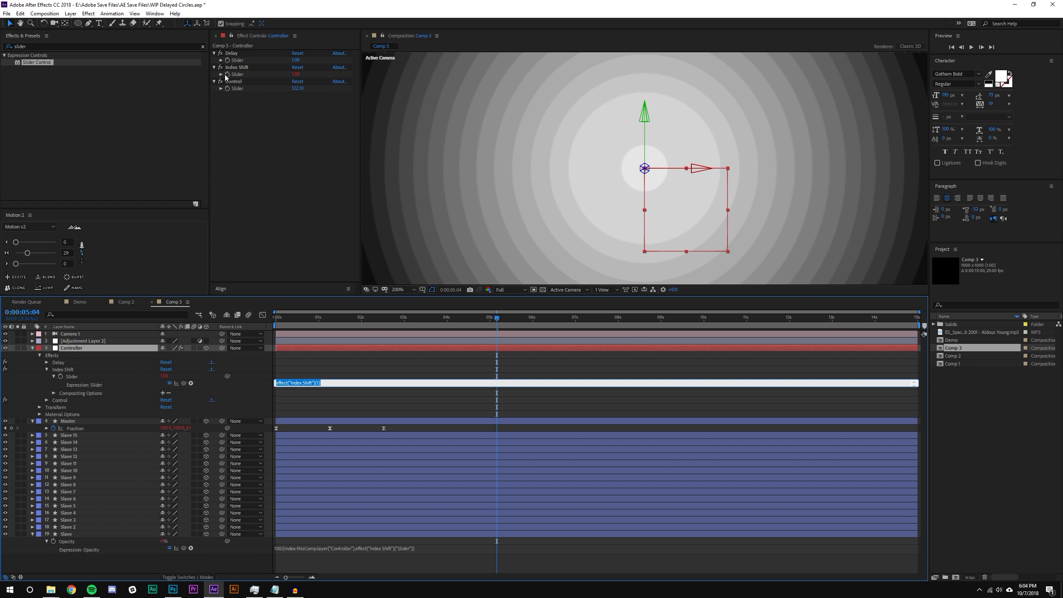
Set the expression on the Controller's Index Shift slider to the layer index and preview the circles from the start.
{"action": "type", "text": "index("}
{"action": "left_click", "coordinate": [575, 367]}
{"action": "left_click", "coordinate": [329, 382]}
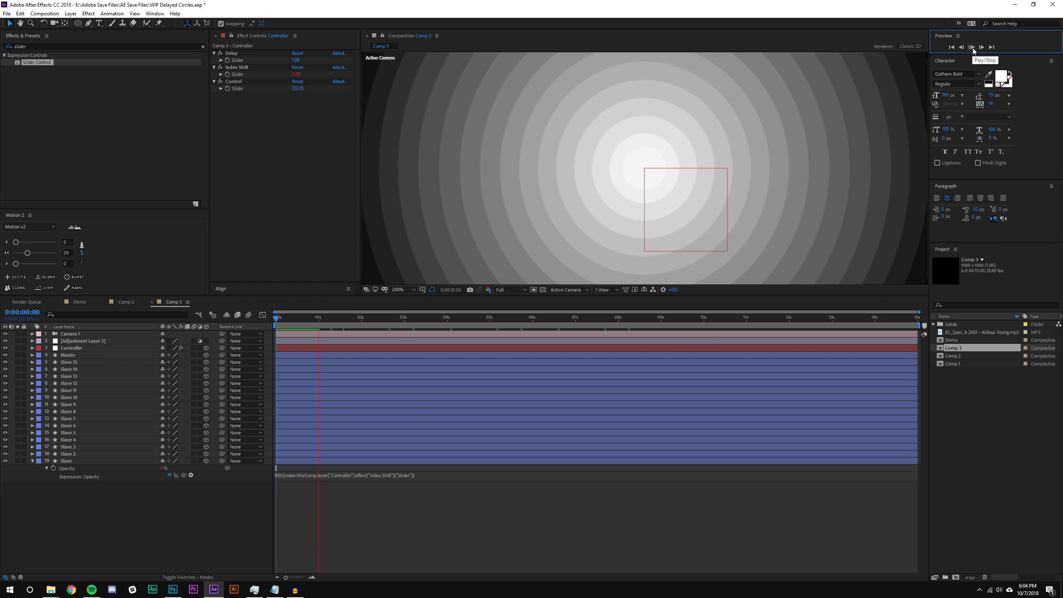
{"action": "left_click", "coordinate": [308, 319]}
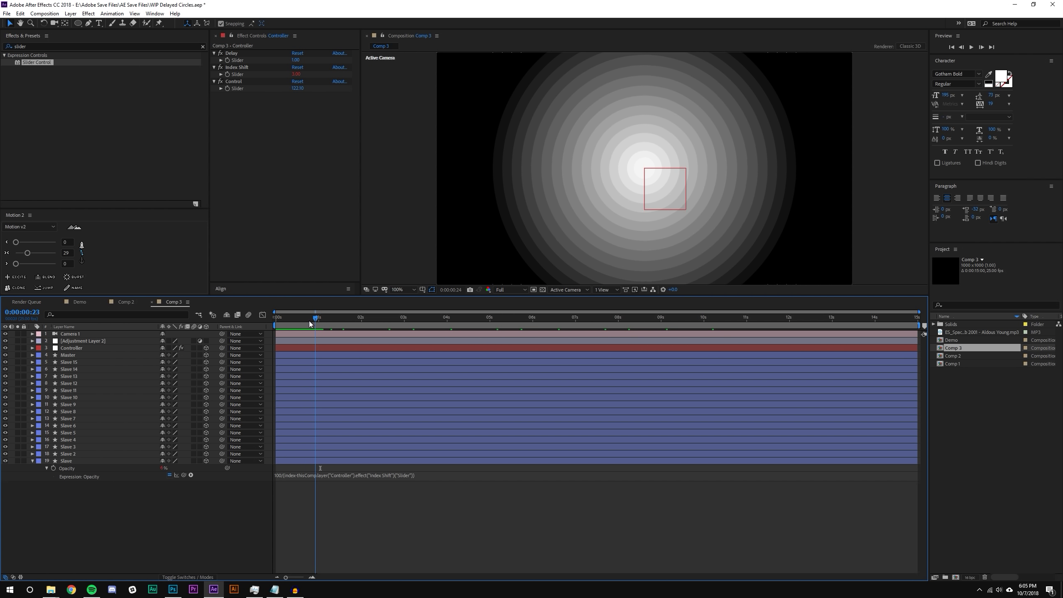
Delete the duplicate layers Slave 2 through Slave 15, keeping the original Slave.
{"action": "left_click", "coordinate": [71, 362]}
{"action": "left_click", "coordinate": [95, 454], "text": "shift"}
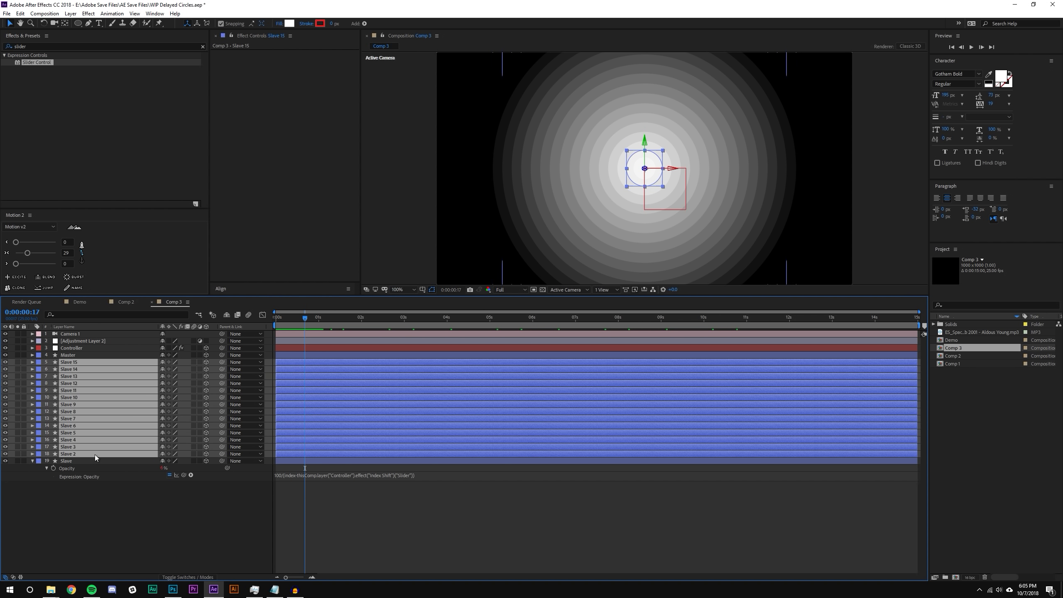
{"action": "key", "text": "Delete"}
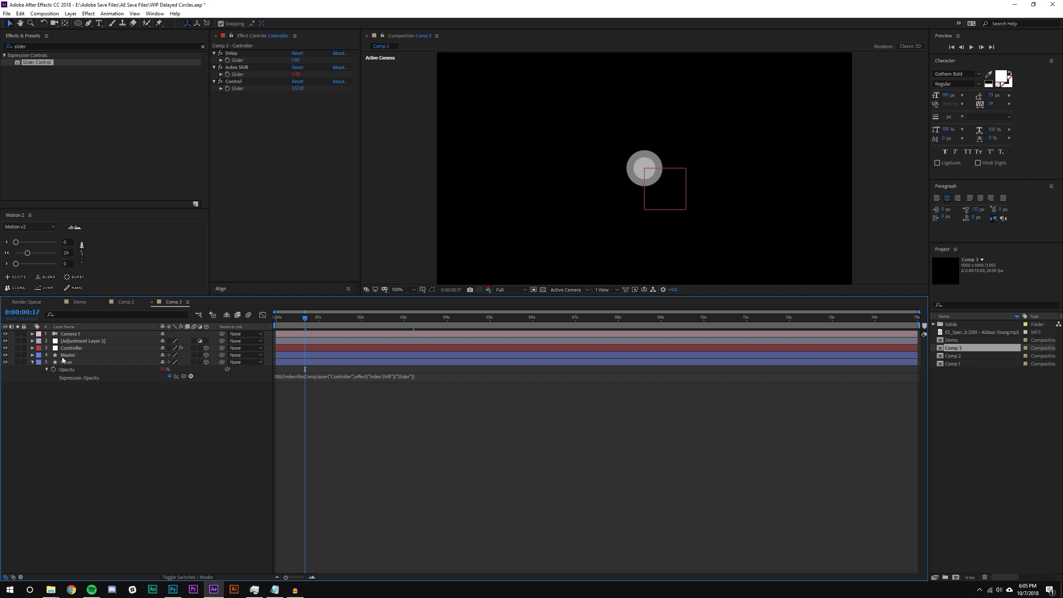
Add an expression to the Color property of Fill 1 in the Slave layer's Ellipse 1.
{"action": "left_click", "coordinate": [32, 362]}
{"action": "left_click", "coordinate": [32, 362]}
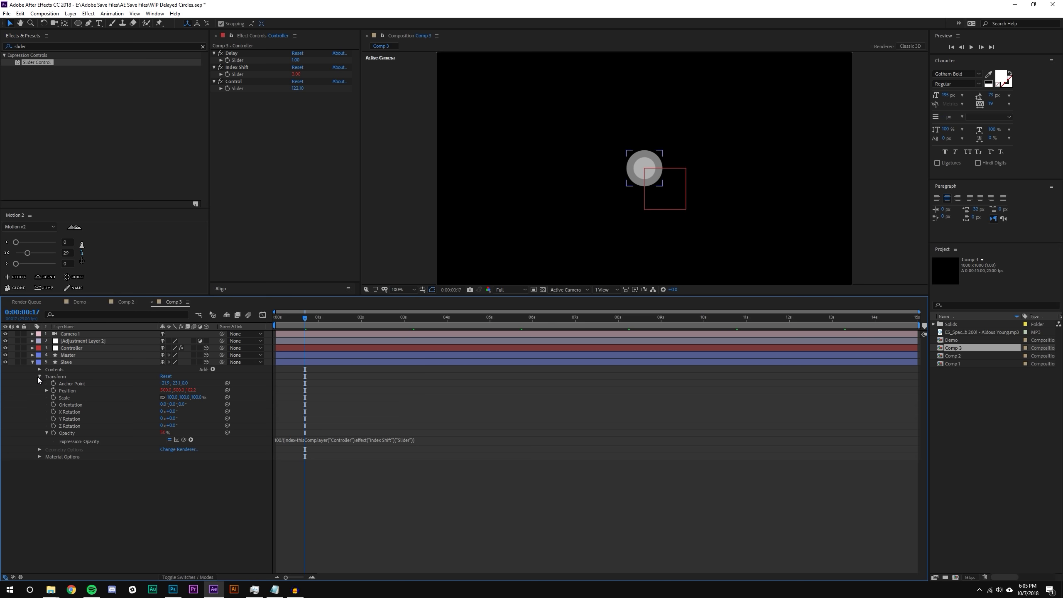
{"action": "left_click", "coordinate": [39, 377]}
{"action": "left_click", "coordinate": [39, 369]}
{"action": "left_click", "coordinate": [46, 377]}
{"action": "left_click", "coordinate": [54, 384]}
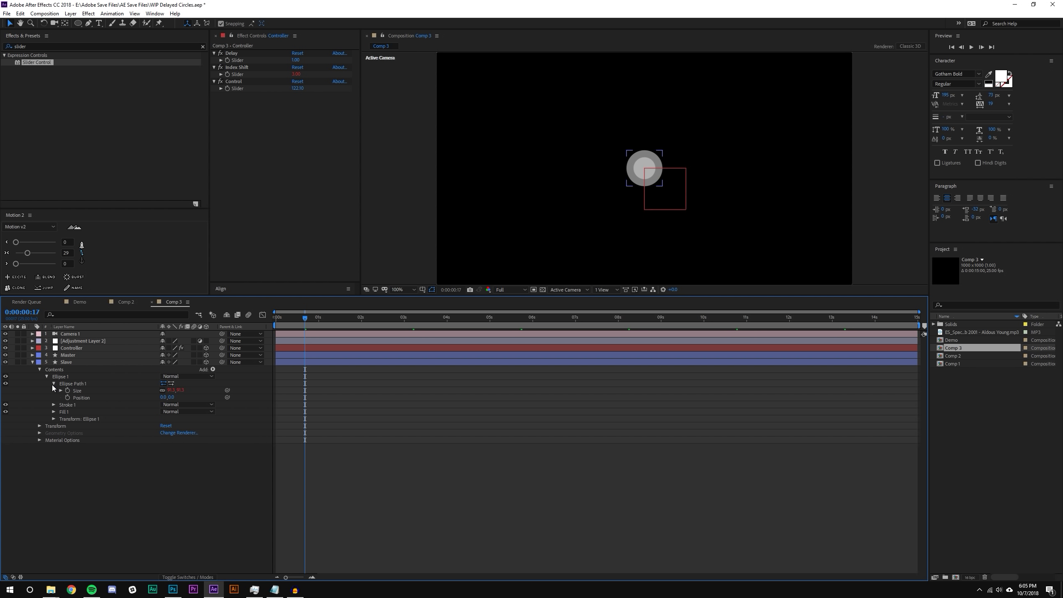
{"action": "left_click", "coordinate": [54, 383]}
{"action": "left_click", "coordinate": [52, 391]}
{"action": "left_click", "coordinate": [53, 390]}
{"action": "left_click", "coordinate": [52, 391]}
{"action": "left_click", "coordinate": [52, 390]}
{"action": "left_click", "coordinate": [53, 398]}
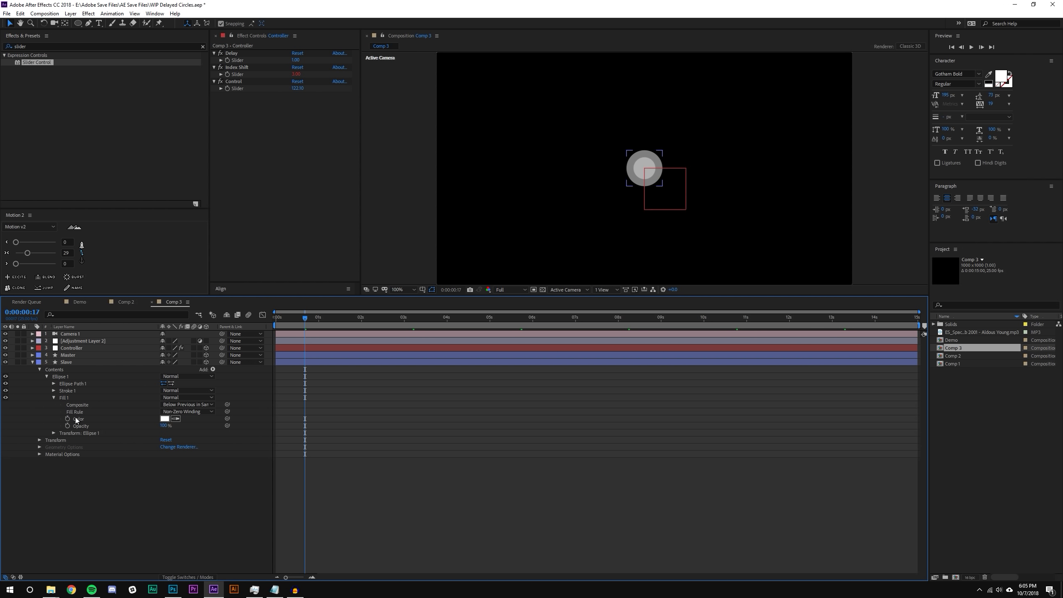
{"action": "left_click", "coordinate": [68, 418], "text": "alt"}
Link the Slave's Fill 1 Color expression to the Color of Fill 1 in Master's Ellipse 1.
{"action": "left_click", "coordinate": [33, 355]}
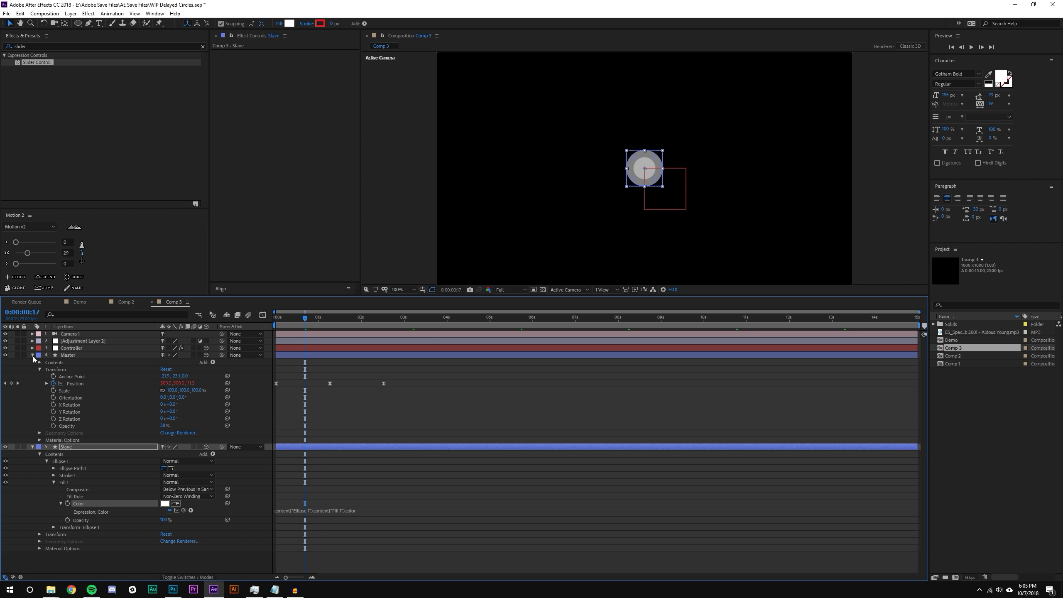
{"action": "left_click", "coordinate": [40, 362]}
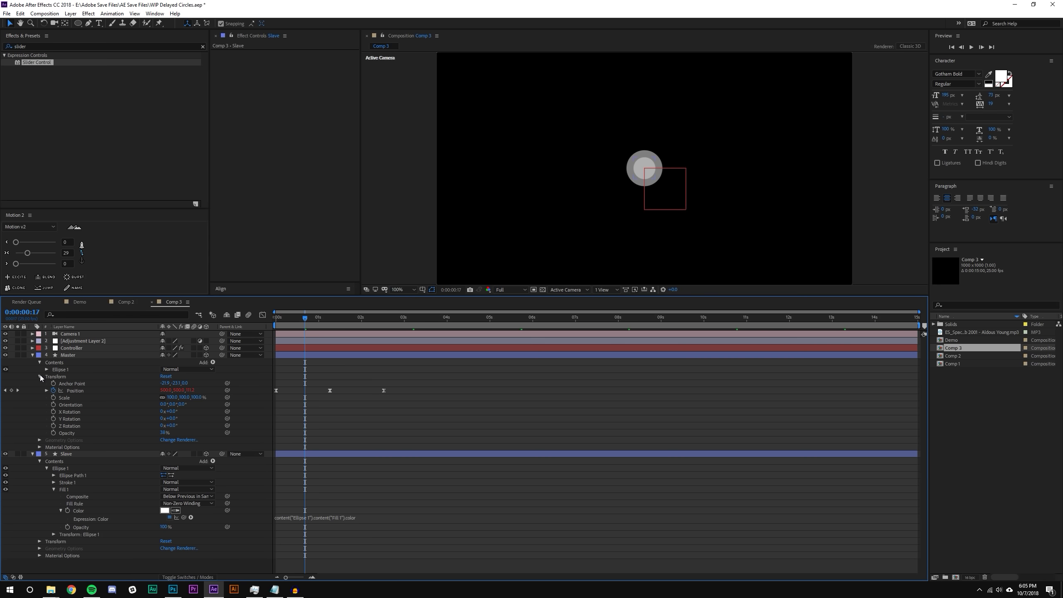
{"action": "left_click", "coordinate": [40, 376]}
{"action": "left_click", "coordinate": [46, 369]}
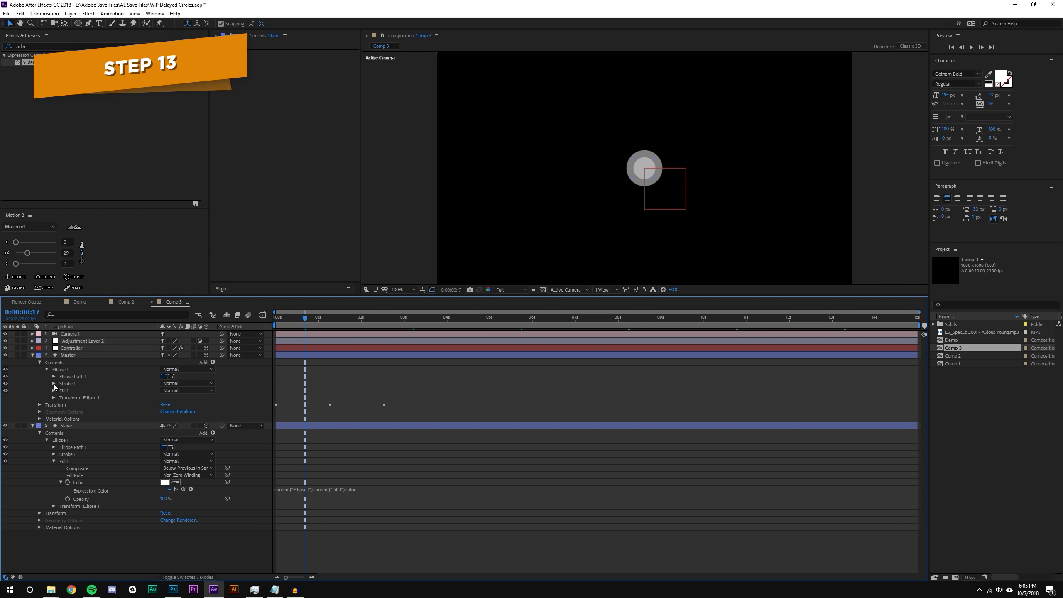
{"action": "left_click", "coordinate": [53, 384]}
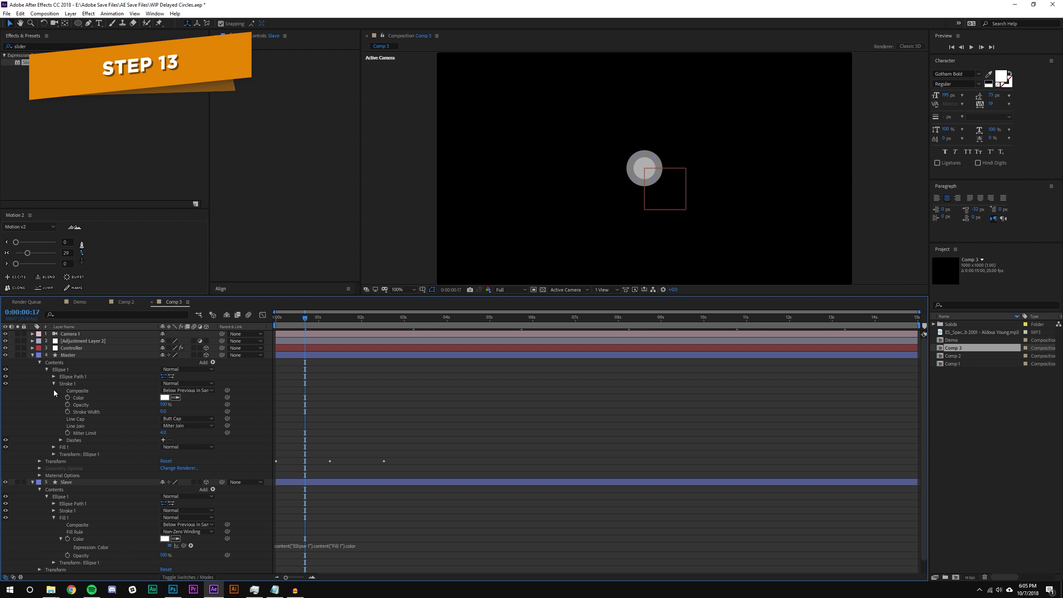
{"action": "left_click", "coordinate": [53, 385]}
{"action": "left_click", "coordinate": [53, 391]}
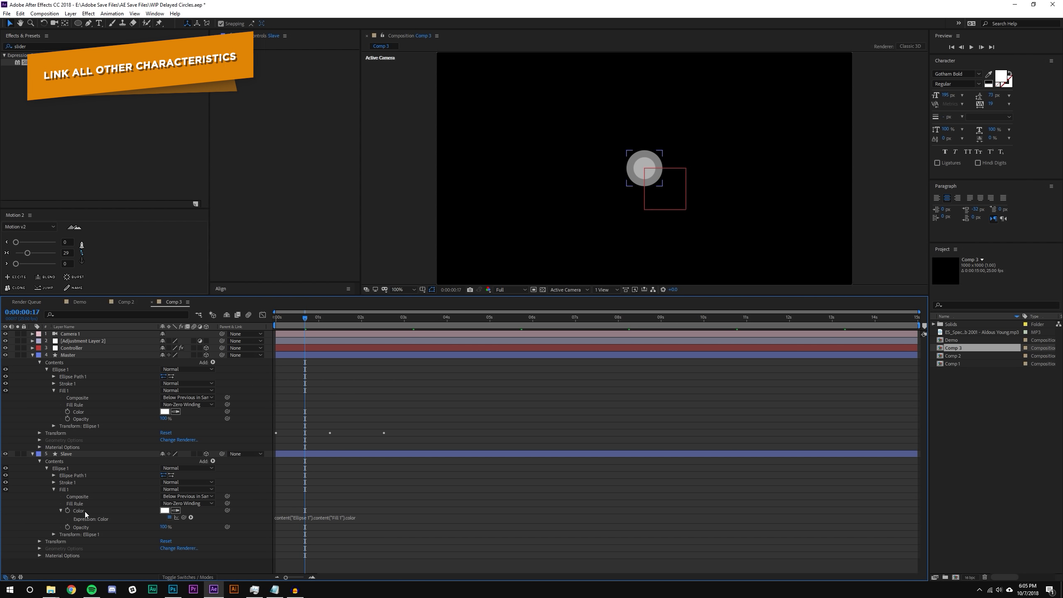
{"action": "left_click", "coordinate": [66, 510]}
{"action": "left_click", "coordinate": [68, 511], "text": "alt"}
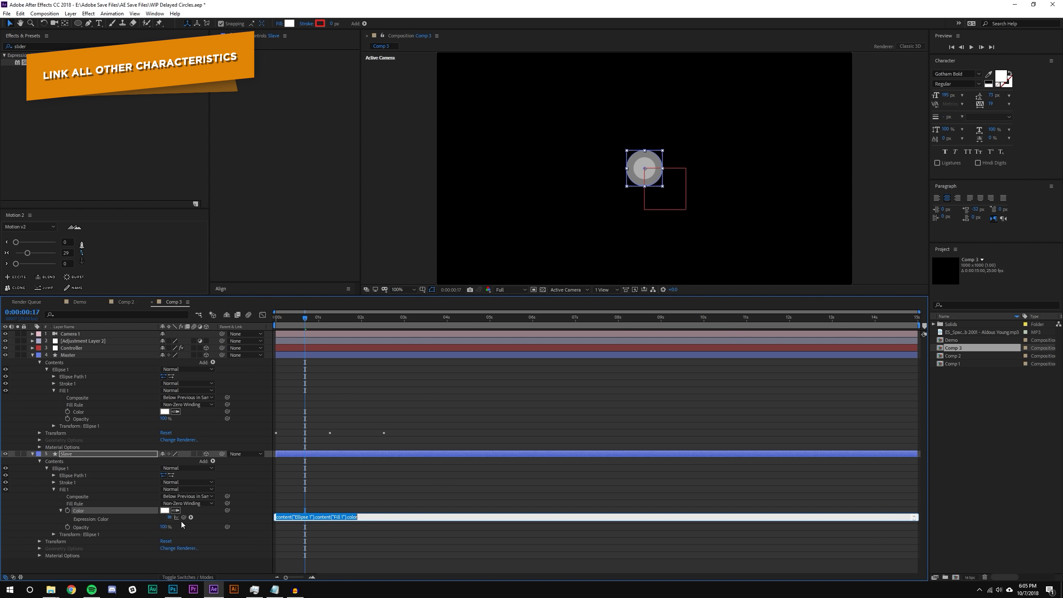
{"action": "left_click_drag", "start_coordinate": [181, 517], "coordinate": [73, 411]}
{"action": "left_click", "coordinate": [515, 392]}
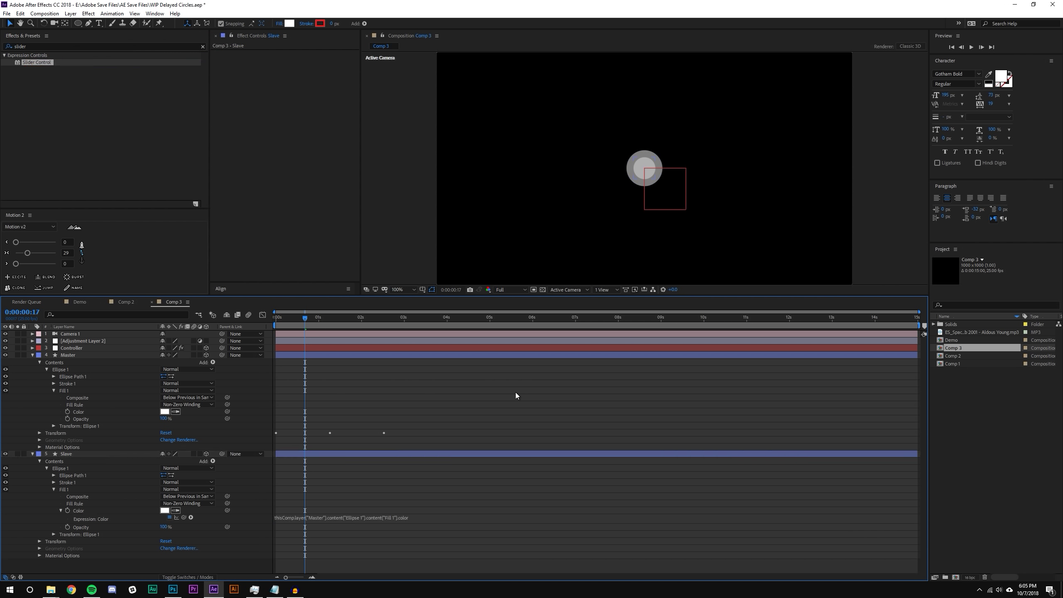
Change the Master circle's fill colour to red.
{"action": "left_click", "coordinate": [88, 356]}
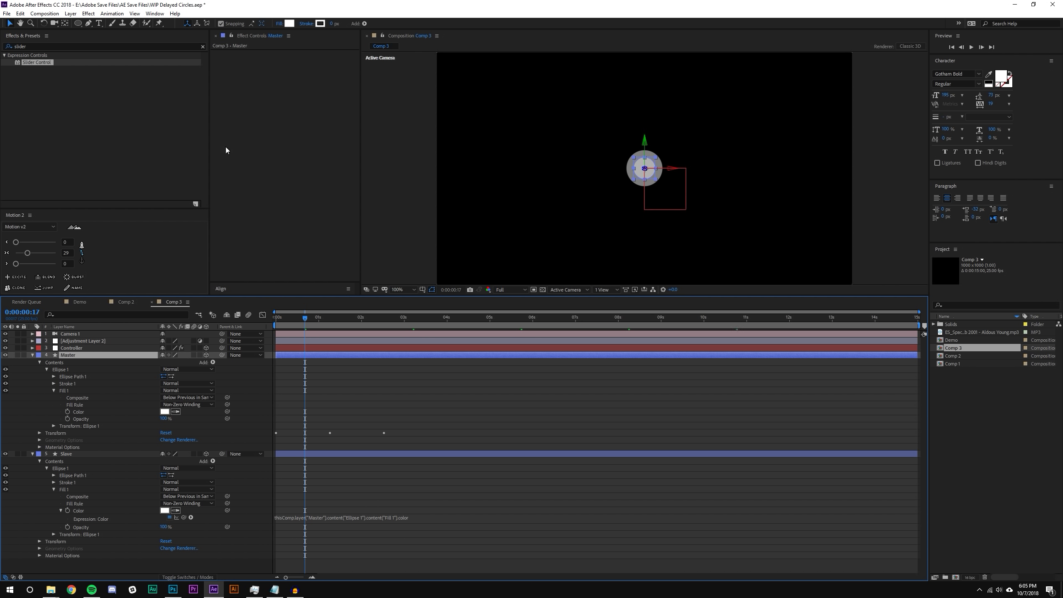
{"action": "left_click", "coordinate": [291, 24]}
{"action": "left_click", "coordinate": [695, 283]}
{"action": "left_click", "coordinate": [769, 285]}
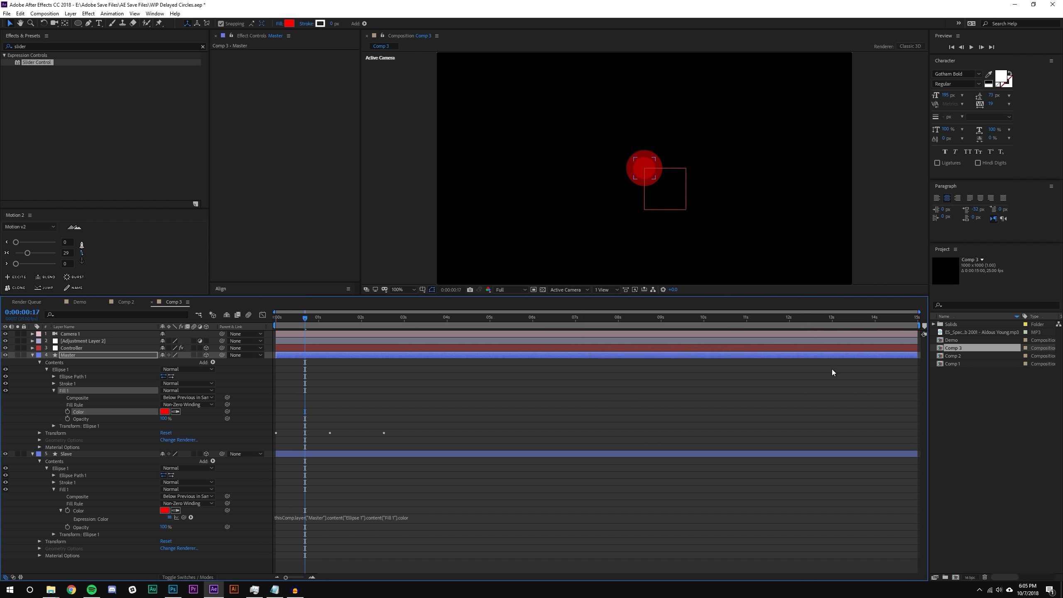
{"action": "left_click", "coordinate": [833, 372]}
Create an orange 1000 x 1000 px solid and place it beneath the Slave layer as the background.
{"action": "left_click", "coordinate": [32, 355]}
{"action": "left_click", "coordinate": [32, 362]}
{"action": "left_click", "coordinate": [70, 14]}
{"action": "mouse_move", "coordinate": [151, 28]}
{"action": "left_click", "coordinate": [250, 34]}
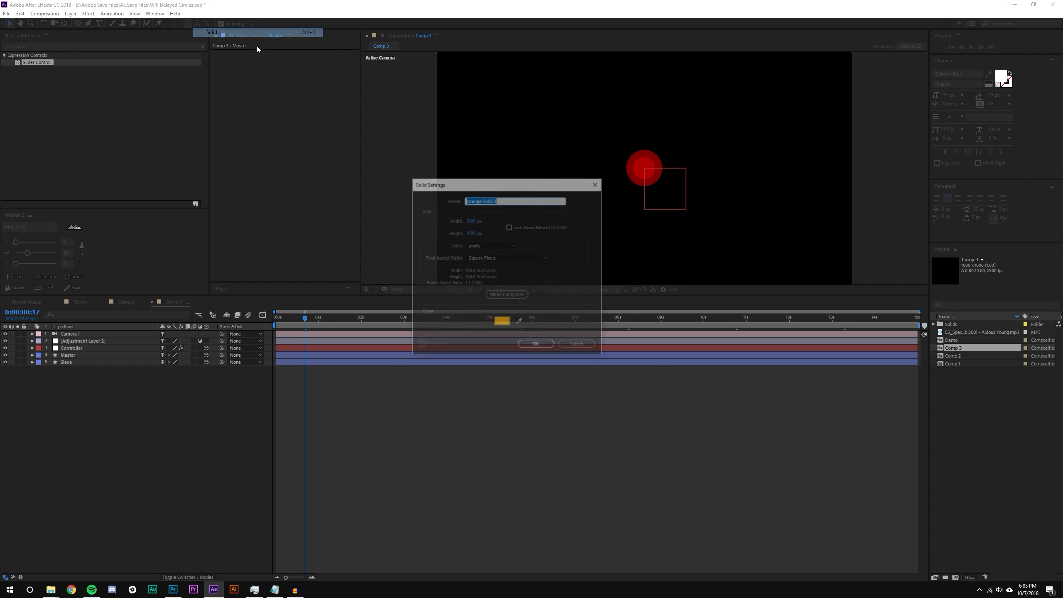
{"action": "left_click", "coordinate": [537, 346]}
{"action": "left_click", "coordinate": [131, 408]}
{"action": "left_click_drag", "start_coordinate": [82, 333], "coordinate": [83, 381]}
{"action": "left_click", "coordinate": [85, 383]}
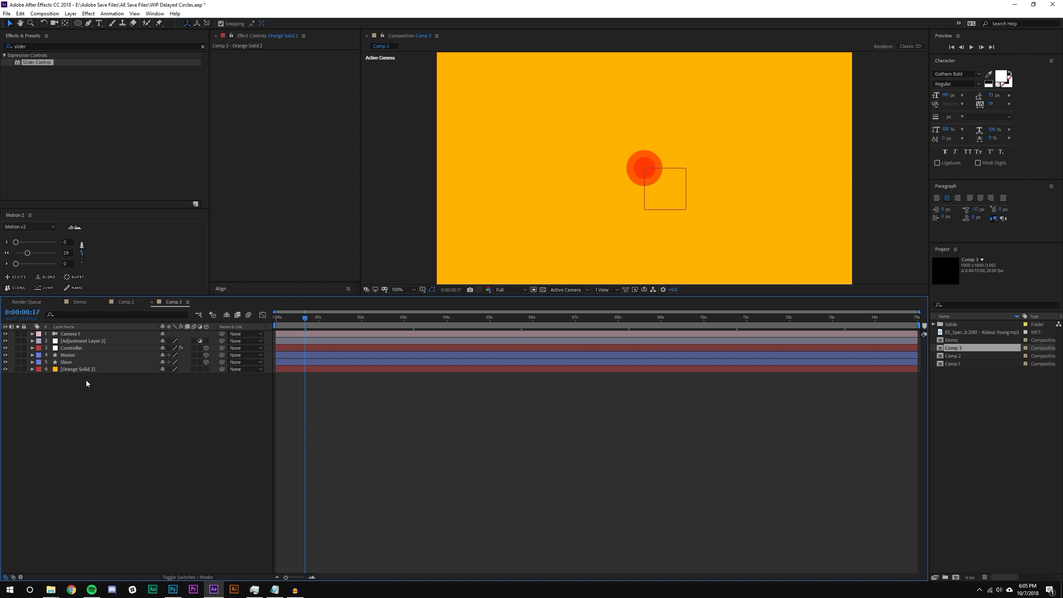
Duplicate the Slave layer nineteen times to create Slave 2 through Slave 20.
{"action": "left_click", "coordinate": [78, 361]}
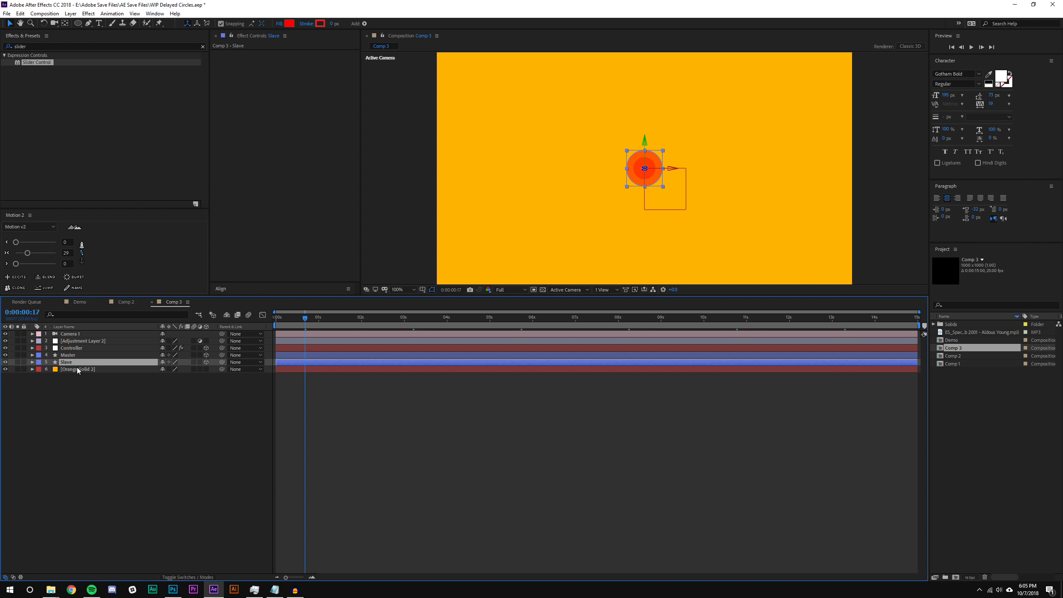
{"action": "key", "text": "ctrl+d"}
{"action": "key", "text": "ctrl+d"}
{"action": "key", "text": "ctrl+d"}
{"action": "key", "text": "ctrl+d"}
{"action": "key", "text": "ctrl+d"}
{"action": "key", "text": "ctrl+d"}
{"action": "key", "text": "ctrl+d"}
{"action": "key", "text": "ctrl+d"}
{"action": "key", "text": "ctrl+d"}
{"action": "key", "text": "ctrl+d"}
{"action": "key", "text": "ctrl+d"}
{"action": "key", "text": "ctrl+d"}
{"action": "key", "text": "ctrl+d"}
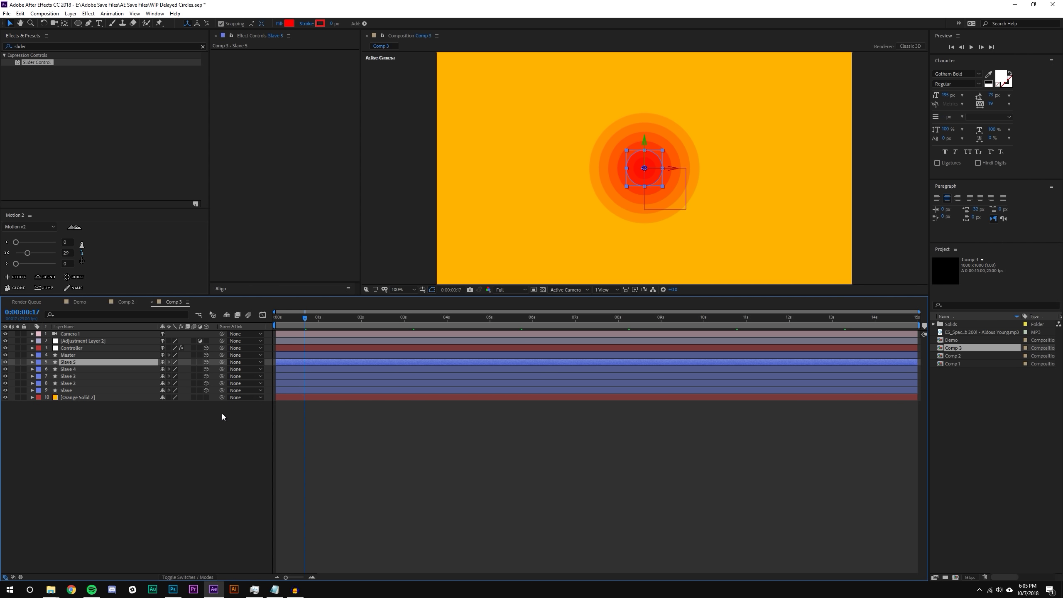
{"action": "key", "text": "ctrl+d"}
{"action": "key", "text": "ctrl+d"}
{"action": "key", "text": "ctrl+d"}
{"action": "key", "text": "ctrl+d"}
{"action": "key", "text": "ctrl+d"}
{"action": "key", "text": "ctrl+d"}
{"action": "key", "text": "F2"}
Preview the red circles over the orange background from the start with the whole composition in view.
{"action": "left_click_drag", "start_coordinate": [344, 317], "coordinate": [266, 317]}
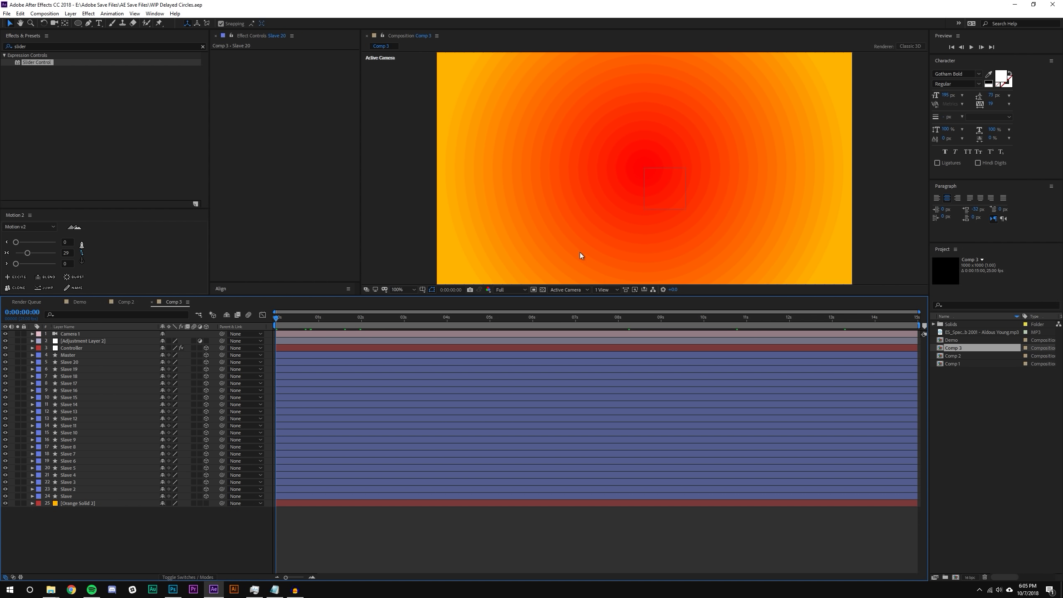
{"action": "left_click", "coordinate": [972, 46]}
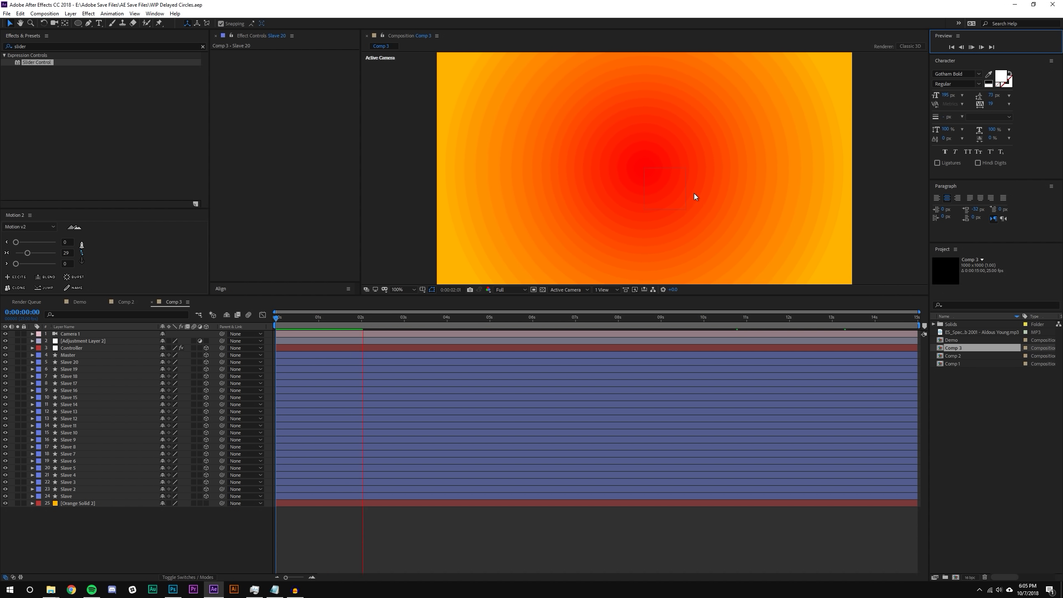
{"action": "scroll", "coordinate": [586, 218], "scroll_direction": "down", "scroll_amount": 2}
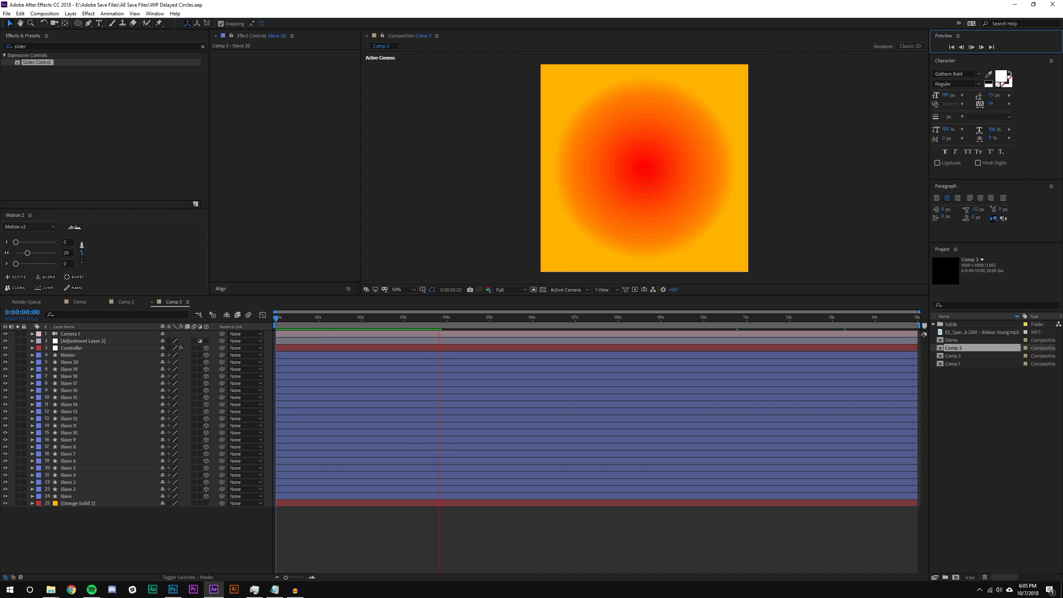
{"action": "key", "text": "alt+Tab"}
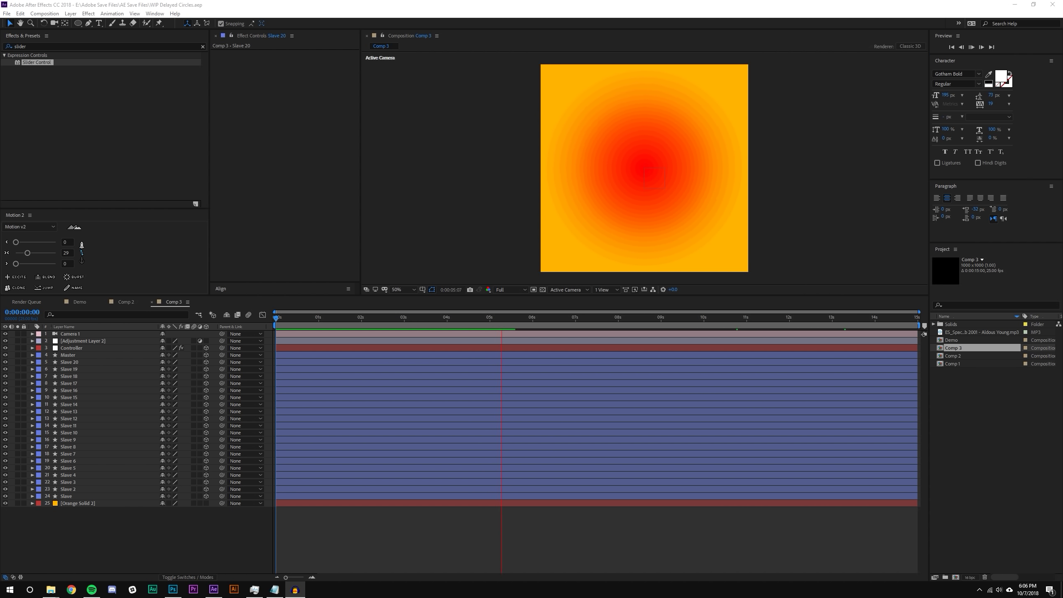
Move the current time to 0:00:02:19 and switch the composition's 3D view to Left.
{"action": "left_click", "coordinate": [393, 325]}
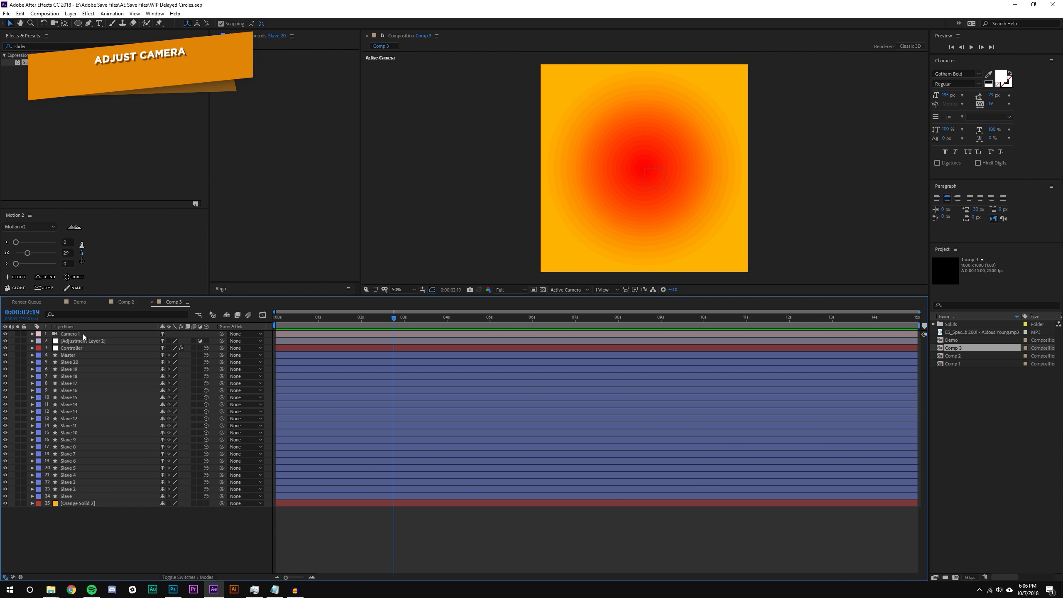
{"action": "left_click", "coordinate": [522, 291]}
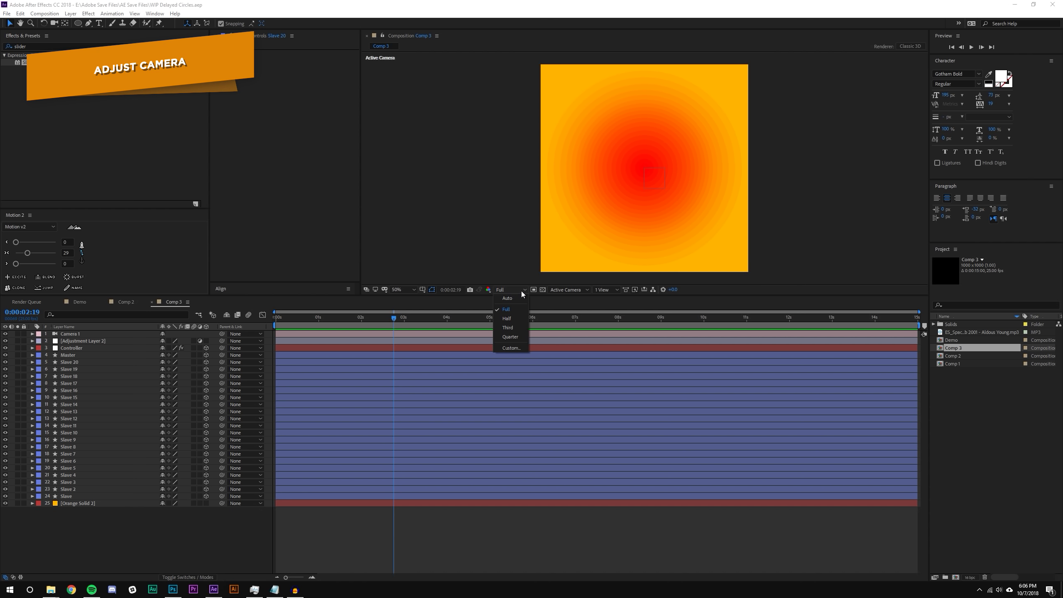
{"action": "left_click", "coordinate": [561, 292]}
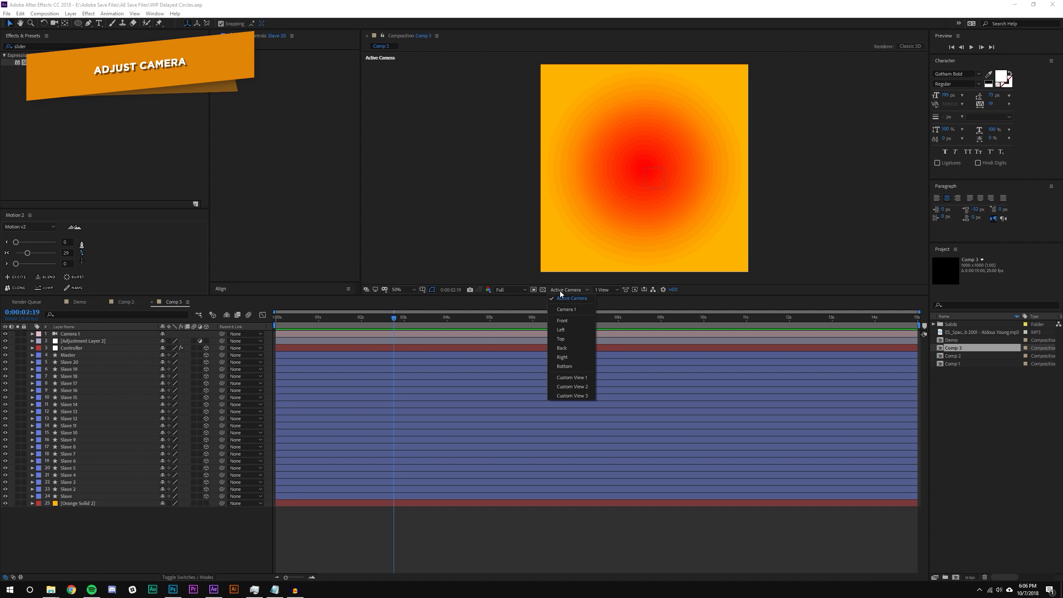
{"action": "left_click", "coordinate": [564, 330]}
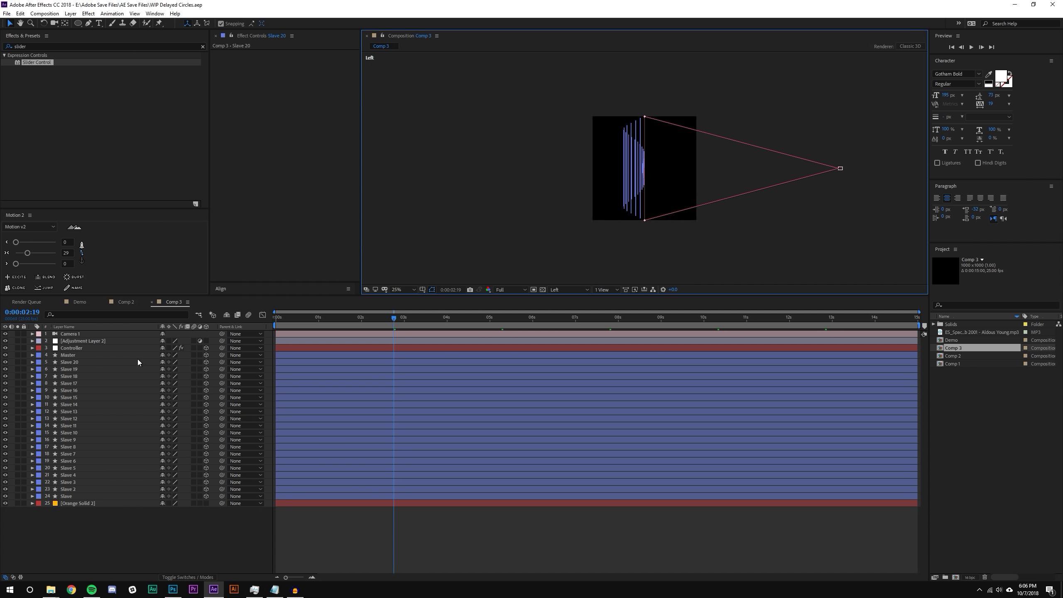
Parent Master and all the Slave layers to the Controller layer.
{"action": "left_click", "coordinate": [72, 356]}
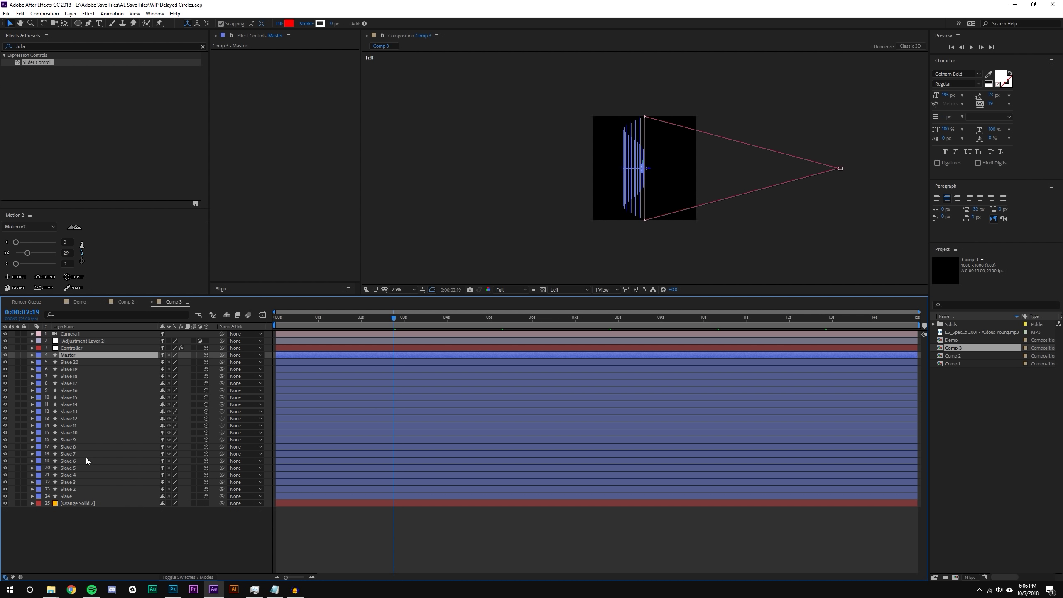
{"action": "left_click", "coordinate": [75, 493], "text": "shift"}
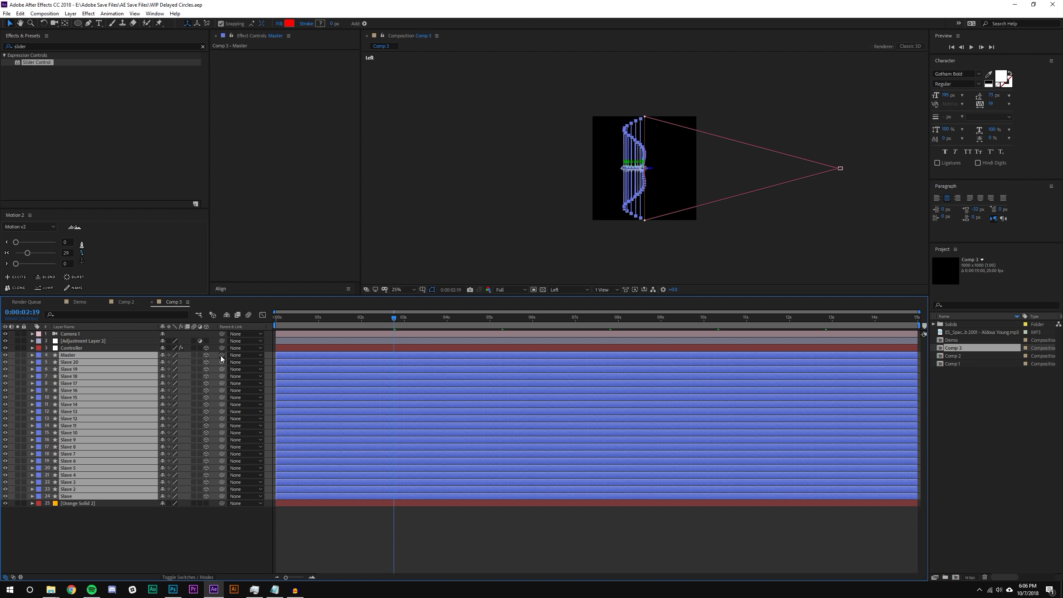
{"action": "left_click_drag", "start_coordinate": [221, 355], "coordinate": [135, 362]}
Set the Controller's X Rotation to -90° so the stack of circles lies flat.
{"action": "left_click", "coordinate": [91, 350]}
{"action": "key", "text": "r"}
{"action": "left_click", "coordinate": [171, 362]}
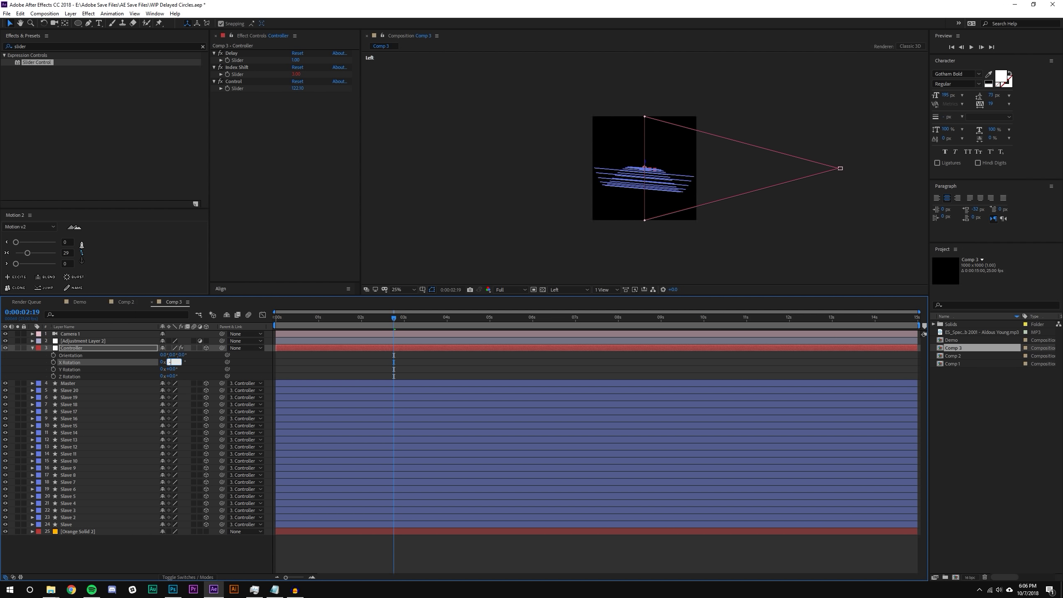
{"action": "key", "text": "Return"}
Split the composition viewer into two horizontal views, showing Left in one and Active Camera in the other.
{"action": "left_click", "coordinate": [839, 167]}
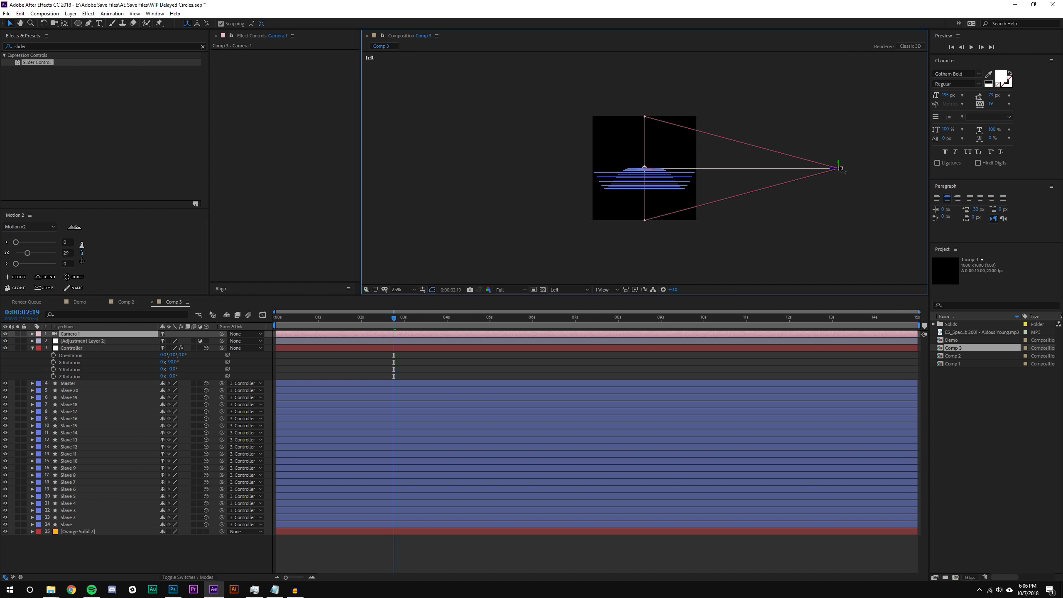
{"action": "left_click", "coordinate": [606, 290]}
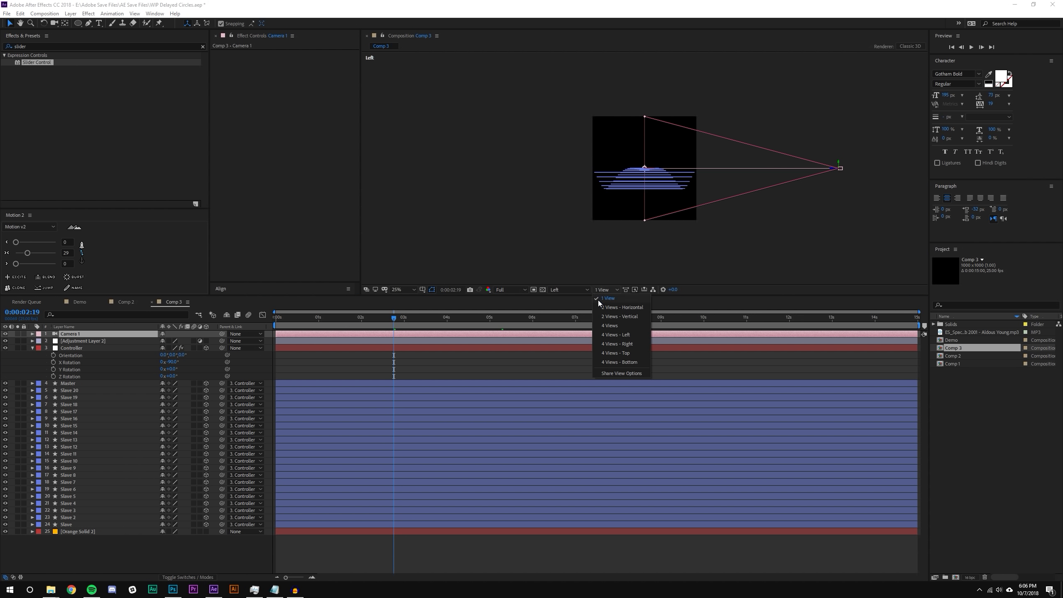
{"action": "left_click", "coordinate": [601, 311]}
{"action": "left_click", "coordinate": [705, 261]}
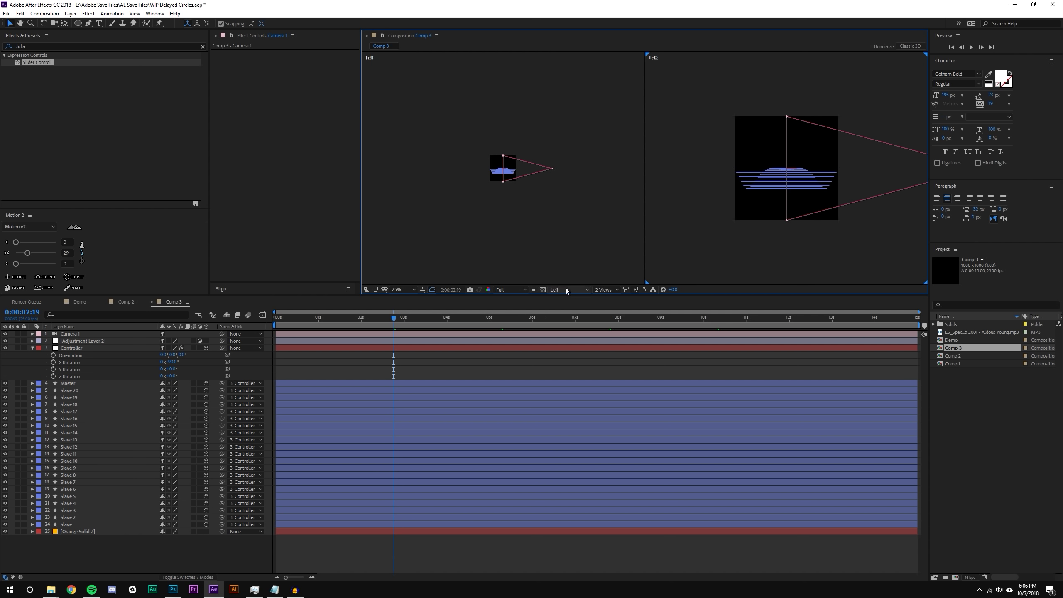
{"action": "left_click", "coordinate": [577, 290]}
{"action": "left_click", "coordinate": [565, 301]}
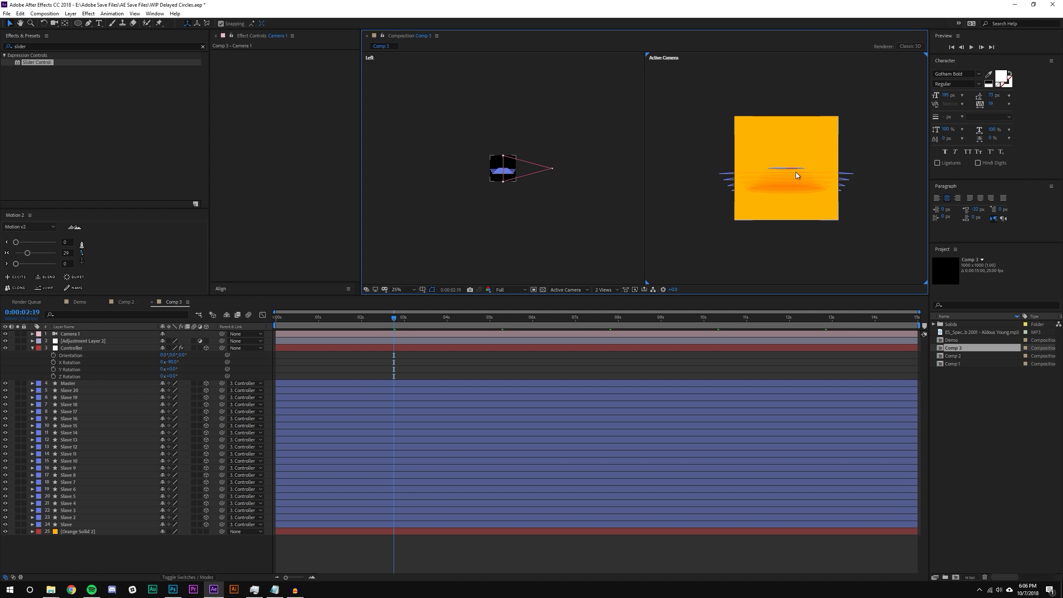
Raise Camera 1 in the Left view, tilt it down diagonally over the circles, and preview from the start.
{"action": "left_click", "coordinate": [551, 167]}
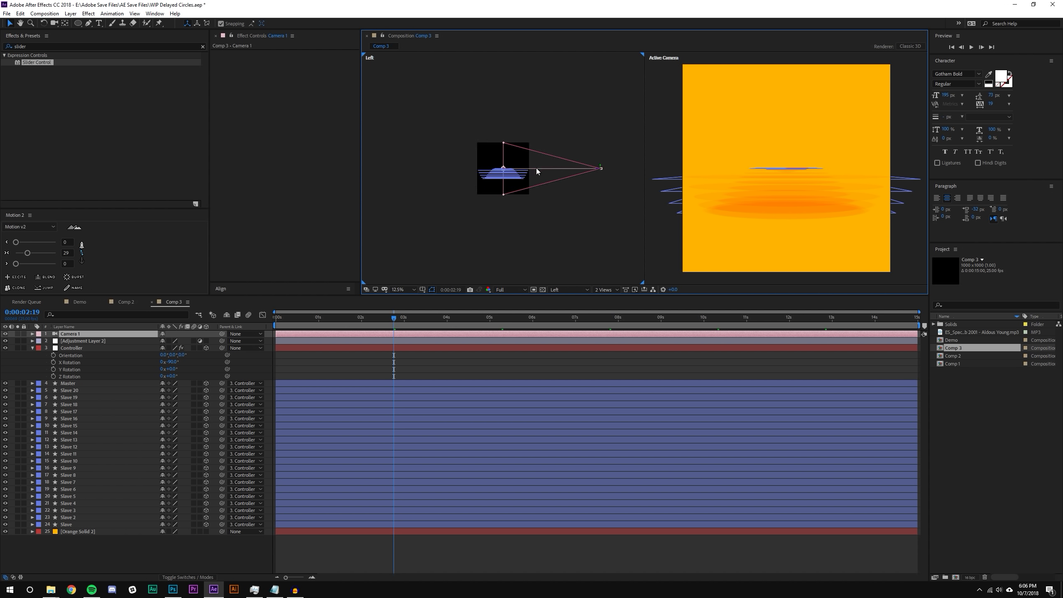
{"action": "scroll", "coordinate": [540, 176], "scroll_direction": "up", "scroll_amount": 3}
{"action": "left_click_drag", "start_coordinate": [572, 184], "coordinate": [570, 129]}
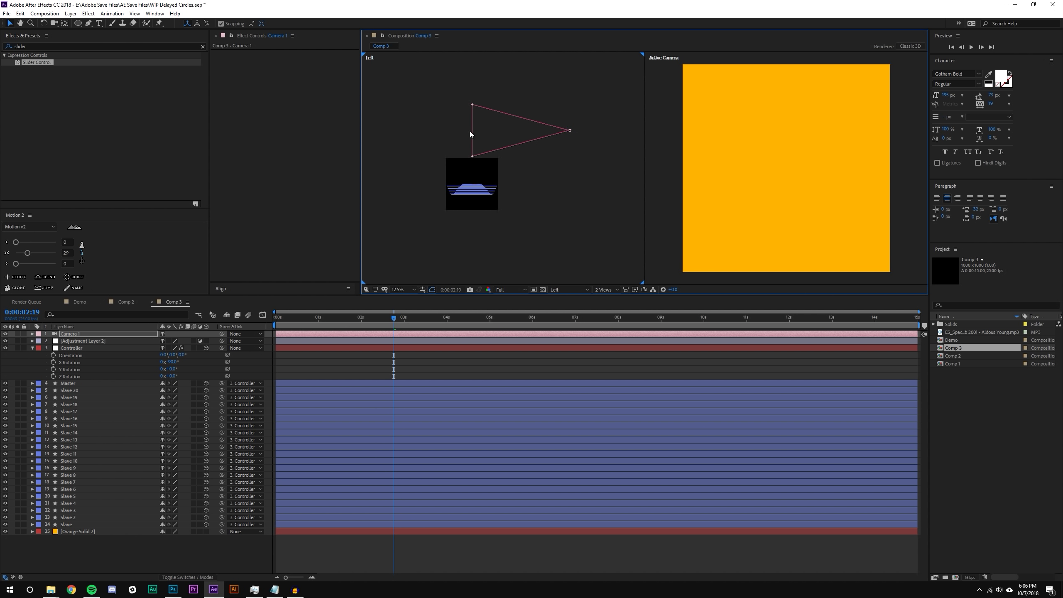
{"action": "left_click_drag", "start_coordinate": [471, 131], "coordinate": [474, 180]}
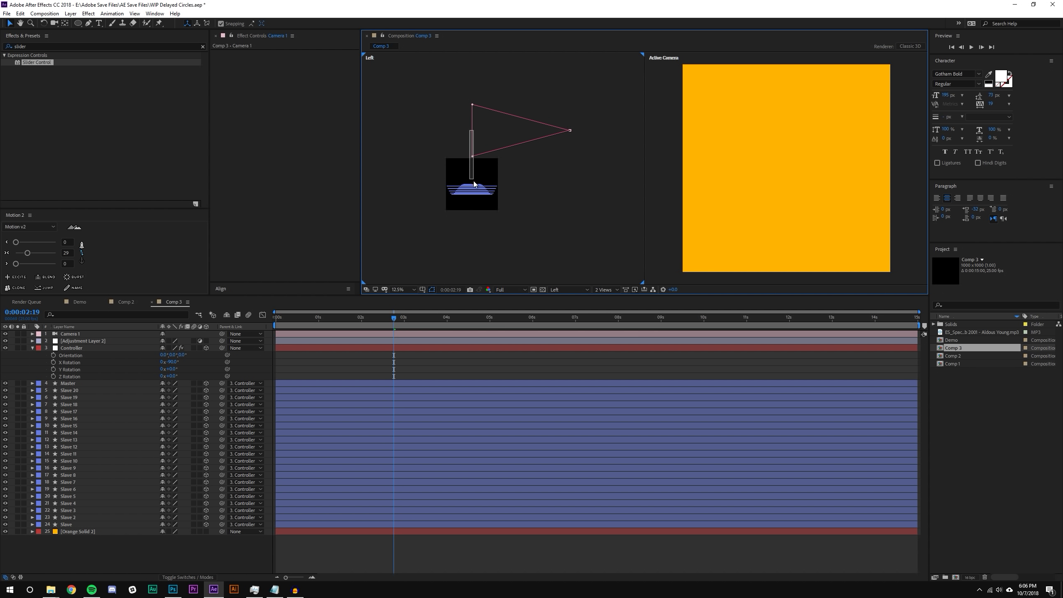
{"action": "left_click", "coordinate": [570, 130]}
{"action": "left_click_drag", "start_coordinate": [470, 127], "coordinate": [472, 140]}
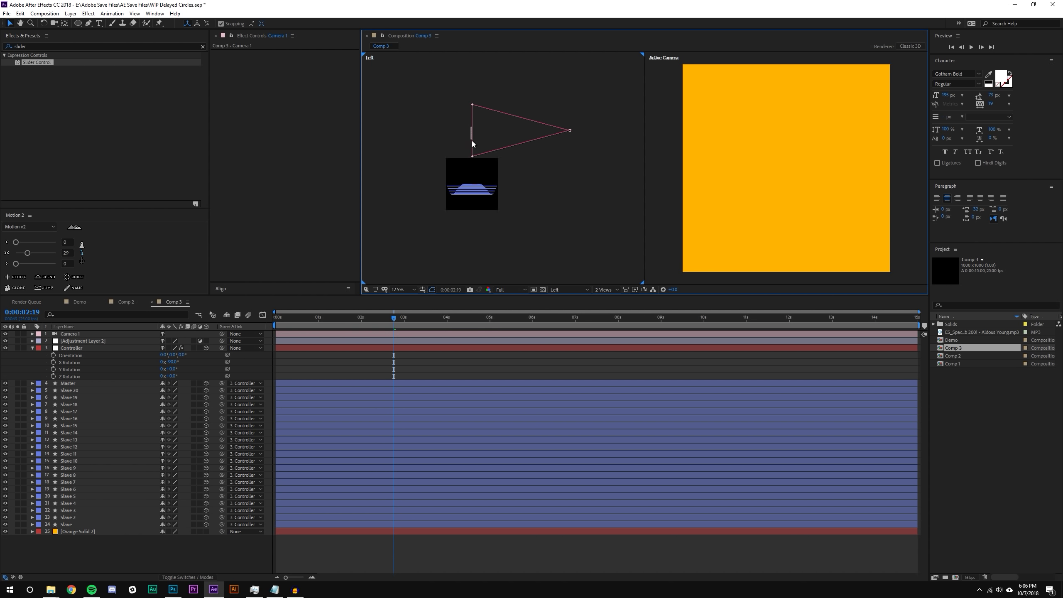
{"action": "left_click", "coordinate": [570, 130]}
{"action": "left_click_drag", "start_coordinate": [473, 130], "coordinate": [474, 183]}
{"action": "left_click_drag", "start_coordinate": [568, 132], "coordinate": [530, 160]}
{"action": "left_click_drag", "start_coordinate": [400, 319], "coordinate": [264, 338]}
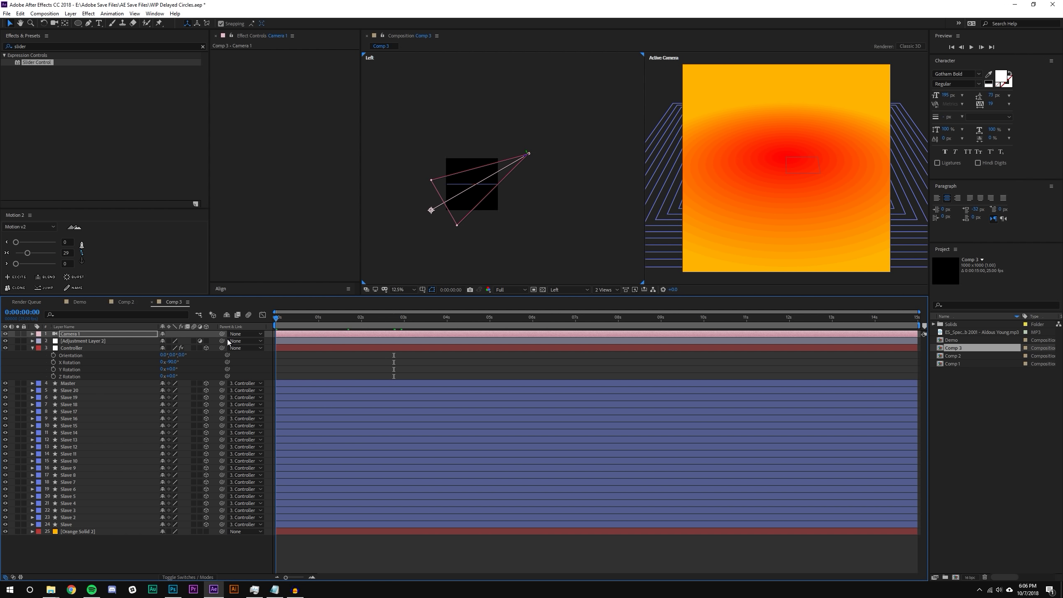
{"action": "key", "text": "space"}
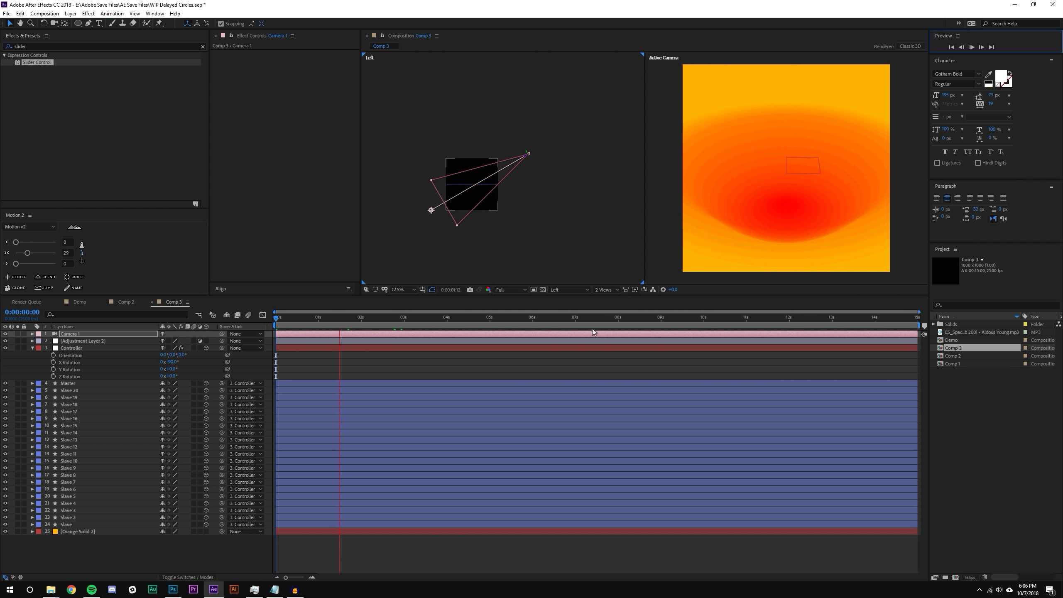
Collapse the Controller's rotation properties, reveal Master's Position keyframes, and move to the middle keyframe at 0:00:01:07.
{"action": "left_click", "coordinate": [116, 349]}
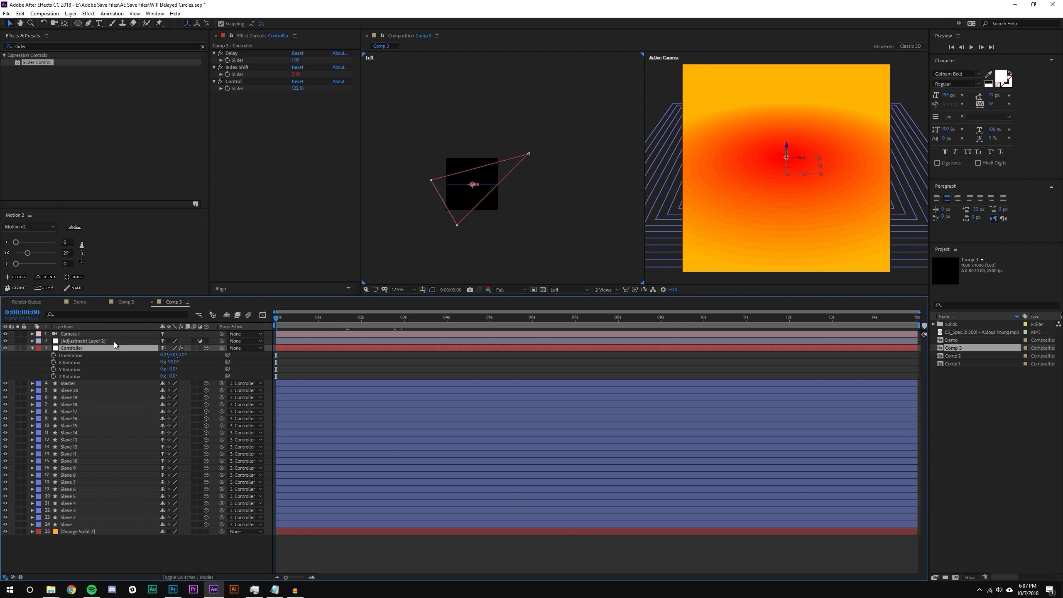
{"action": "key", "text": "r"}
{"action": "left_click", "coordinate": [110, 355]}
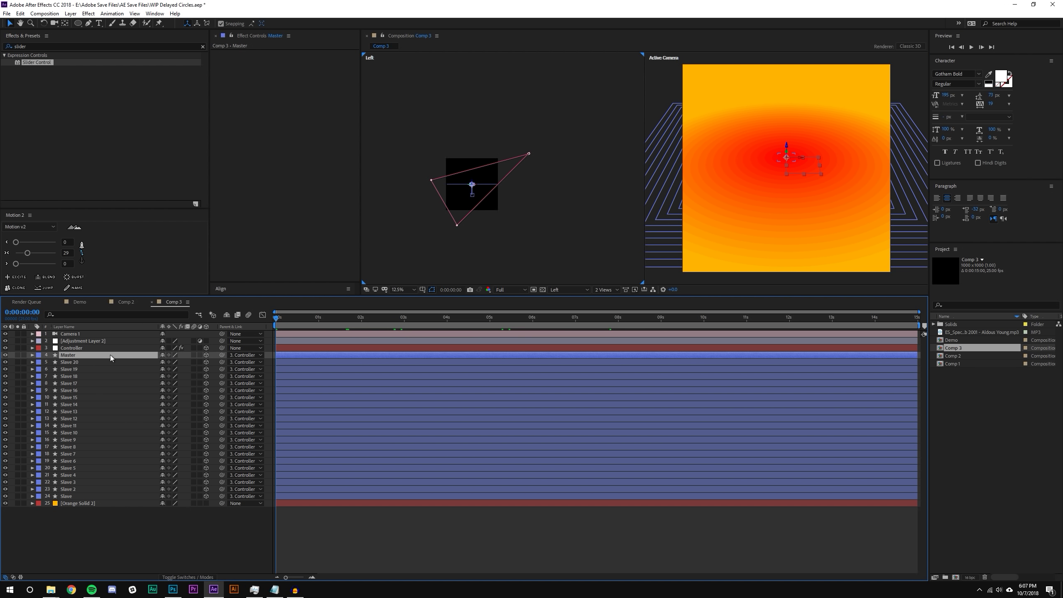
{"action": "key", "text": "p"}
{"action": "key", "text": "k"}
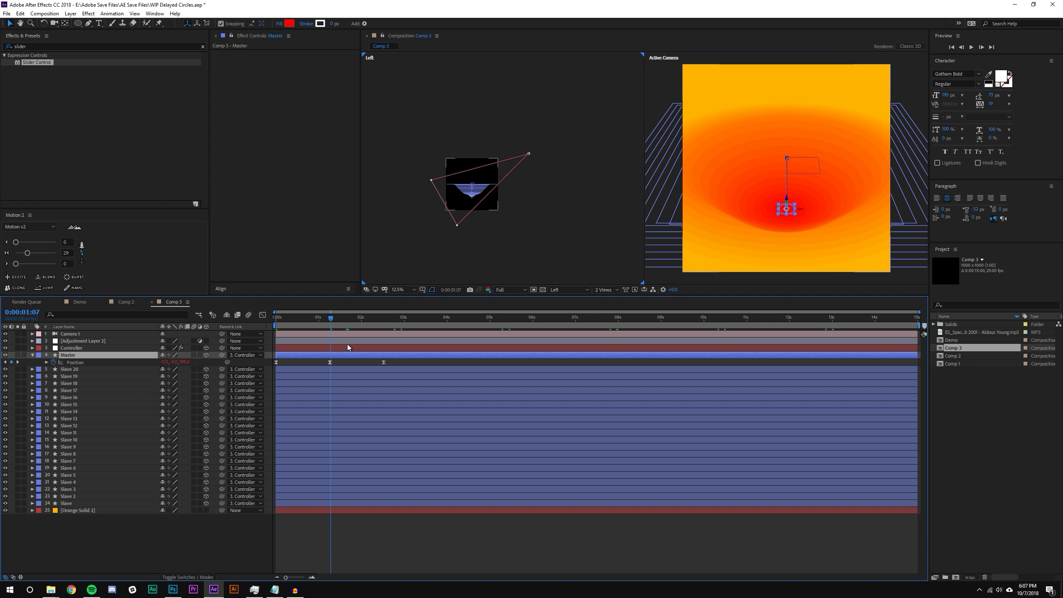
Reduce Master's Z Position at the 0:00:01:07 keyframe so the circles travel about half as far.
{"action": "left_click", "coordinate": [313, 577]}
{"action": "left_click", "coordinate": [312, 577]}
{"action": "left_click", "coordinate": [313, 576]}
{"action": "left_click_drag", "start_coordinate": [324, 363], "coordinate": [330, 362]}
{"action": "left_click", "coordinate": [187, 362]}
{"action": "type", "text": "1000"}
{"action": "key", "text": "Return"}
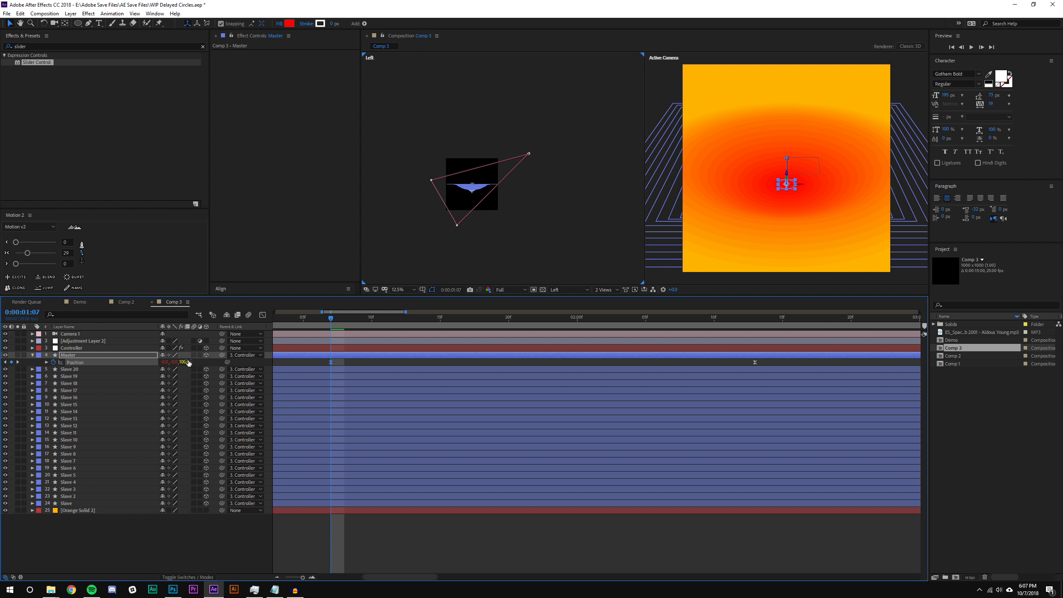
{"action": "left_click", "coordinate": [405, 572]}
{"action": "left_click", "coordinate": [277, 577]}
{"action": "left_click", "coordinate": [277, 577]}
{"action": "left_click", "coordinate": [277, 576]}
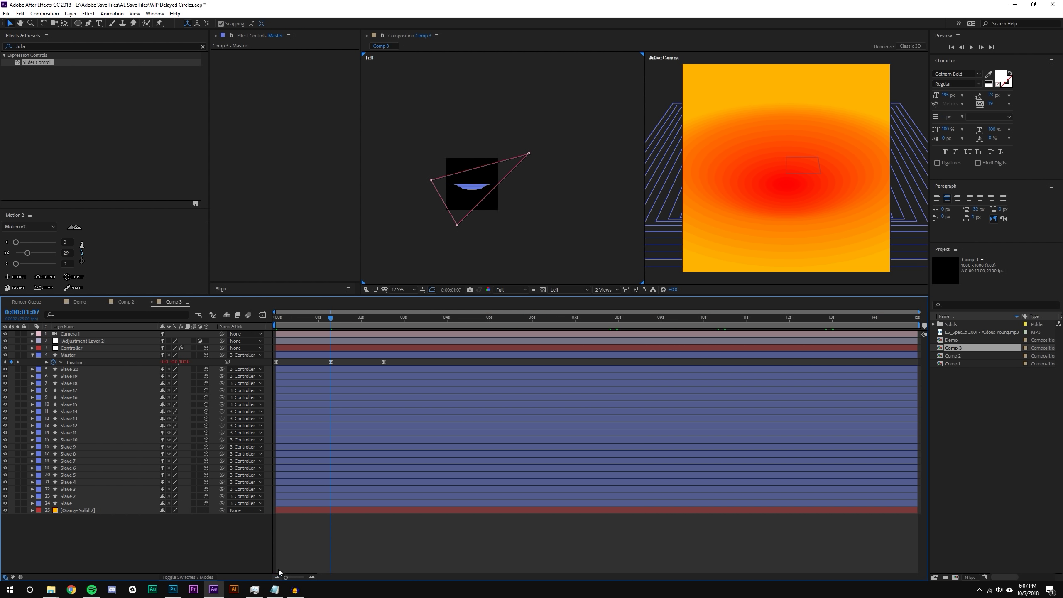
Compress Master's three Position keyframes so the last falls just after two seconds, and return to the start.
{"action": "left_click_drag", "start_coordinate": [392, 360], "coordinate": [271, 365]}
{"action": "left_click_drag", "start_coordinate": [367, 366], "coordinate": [364, 366]}
{"action": "key", "text": "Home"}
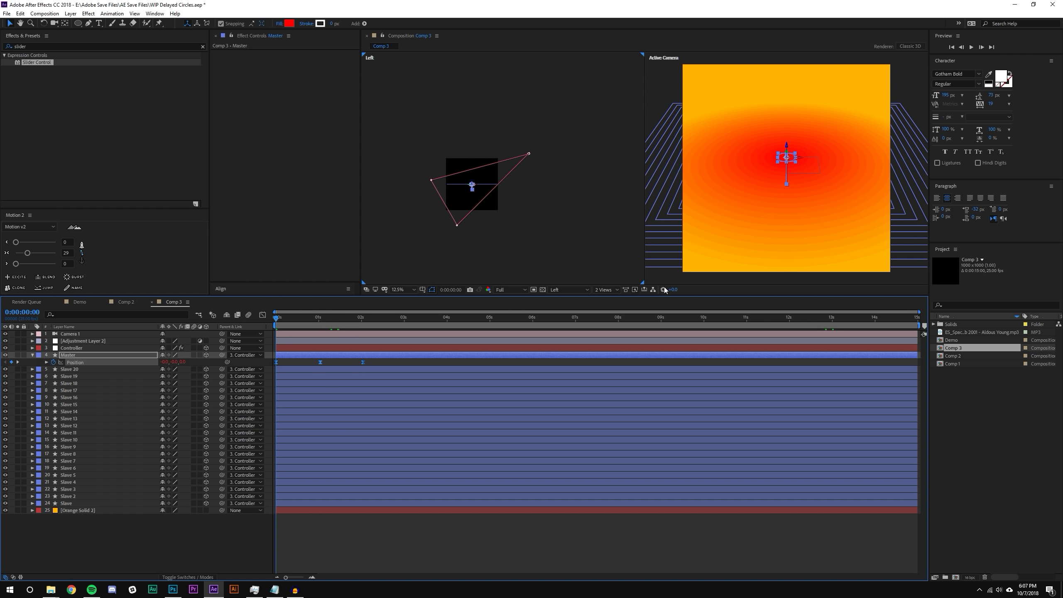
Switch the composition viewer to a single Active Camera view and preview the retimed animation.
{"action": "left_click", "coordinate": [585, 290]}
{"action": "left_click", "coordinate": [565, 303]}
{"action": "left_click", "coordinate": [613, 297]}
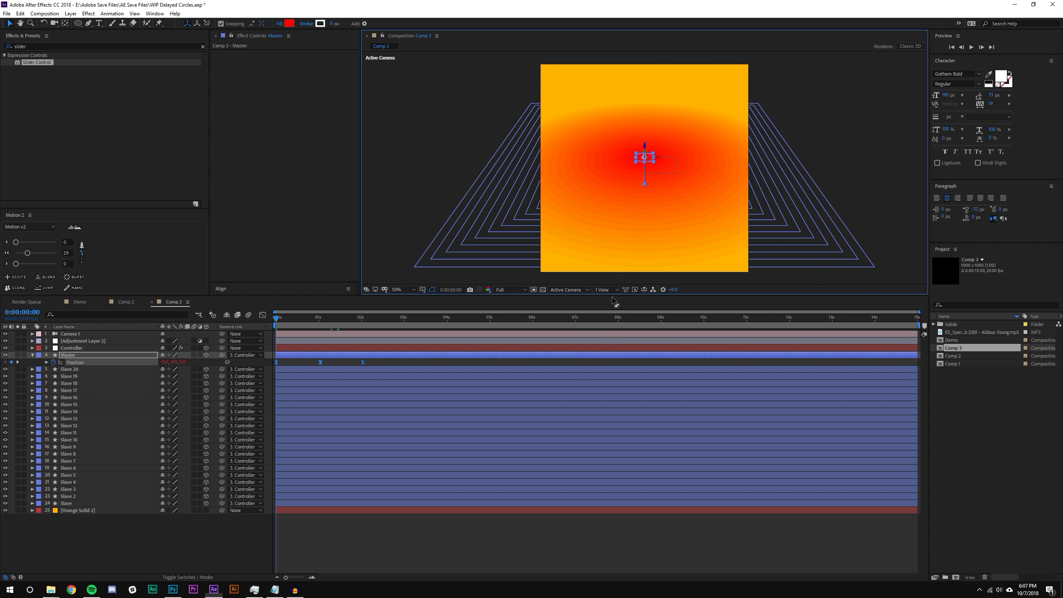
{"action": "scroll", "coordinate": [774, 196], "scroll_direction": "up", "scroll_amount": 1}
{"action": "left_click_drag", "start_coordinate": [781, 188], "coordinate": [715, 201]}
{"action": "scroll", "coordinate": [716, 201], "scroll_direction": "down", "scroll_amount": 1}
{"action": "left_click", "coordinate": [972, 47]}
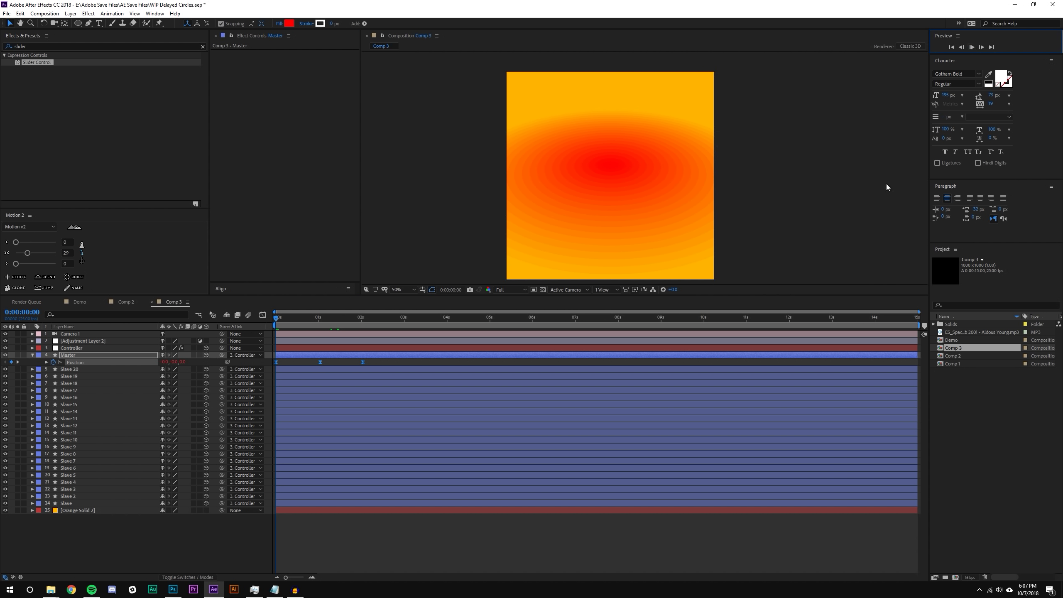
{"action": "left_click", "coordinate": [536, 574]}
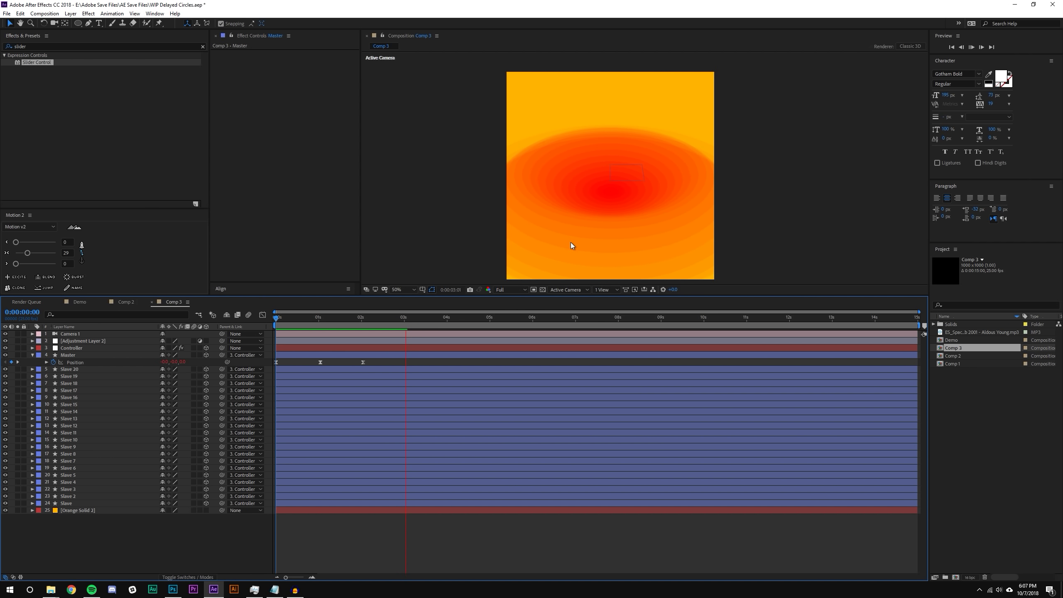
Search the effects for "noise" and apply the Noise effect to Adjustment Layer 2.
{"action": "left_click_drag", "start_coordinate": [427, 316], "coordinate": [368, 318]}
{"action": "scroll", "coordinate": [615, 186], "scroll_direction": "up", "scroll_amount": 2}
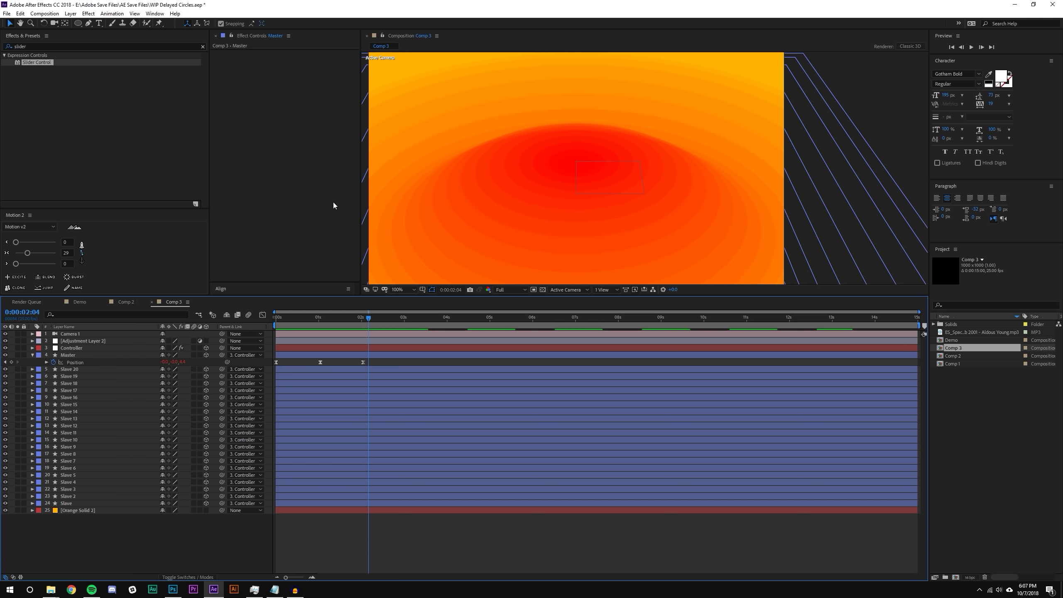
{"action": "left_click", "coordinate": [80, 348]}
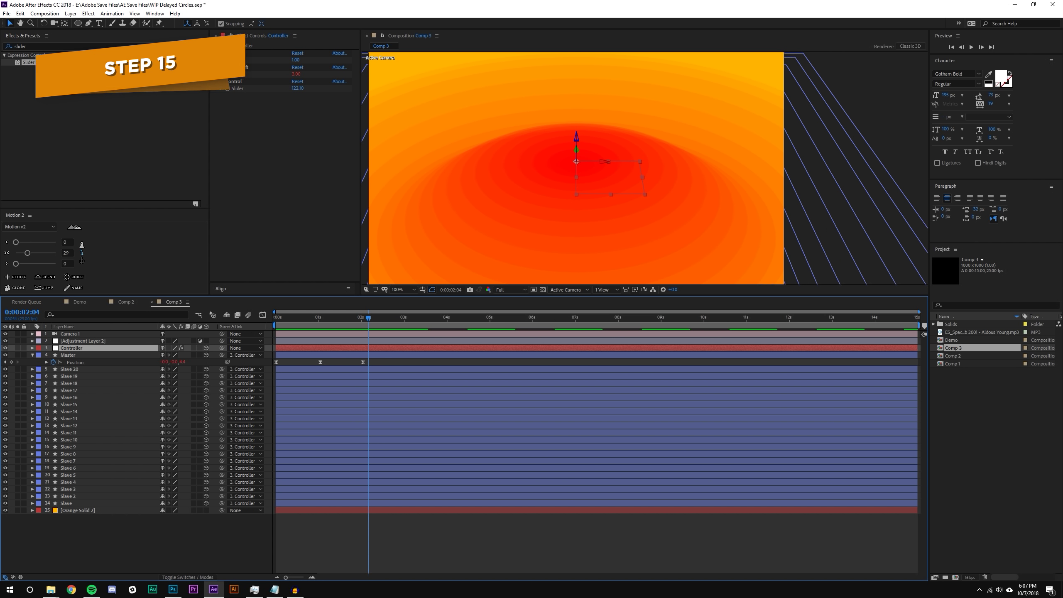
{"action": "left_click", "coordinate": [107, 46]}
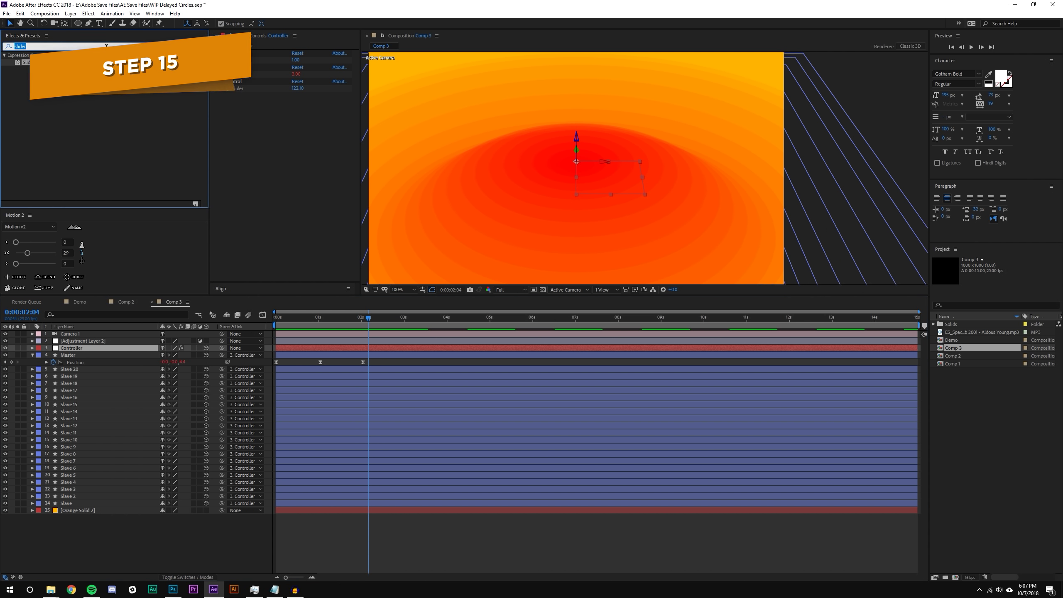
{"action": "type", "text": "noise"}
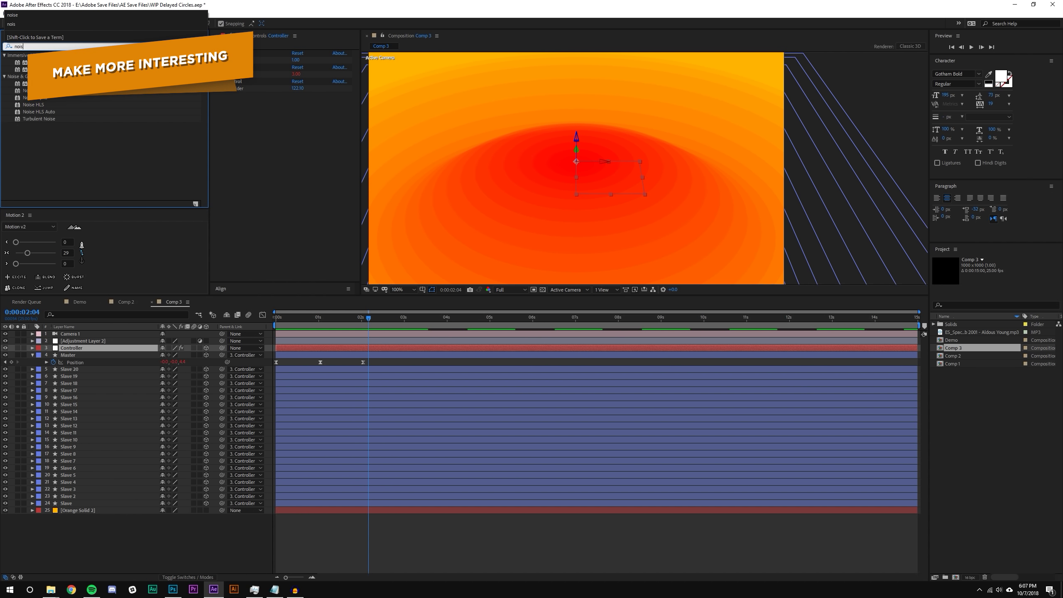
{"action": "left_click", "coordinate": [54, 176]}
{"action": "left_click_drag", "start_coordinate": [32, 91], "coordinate": [84, 340]}
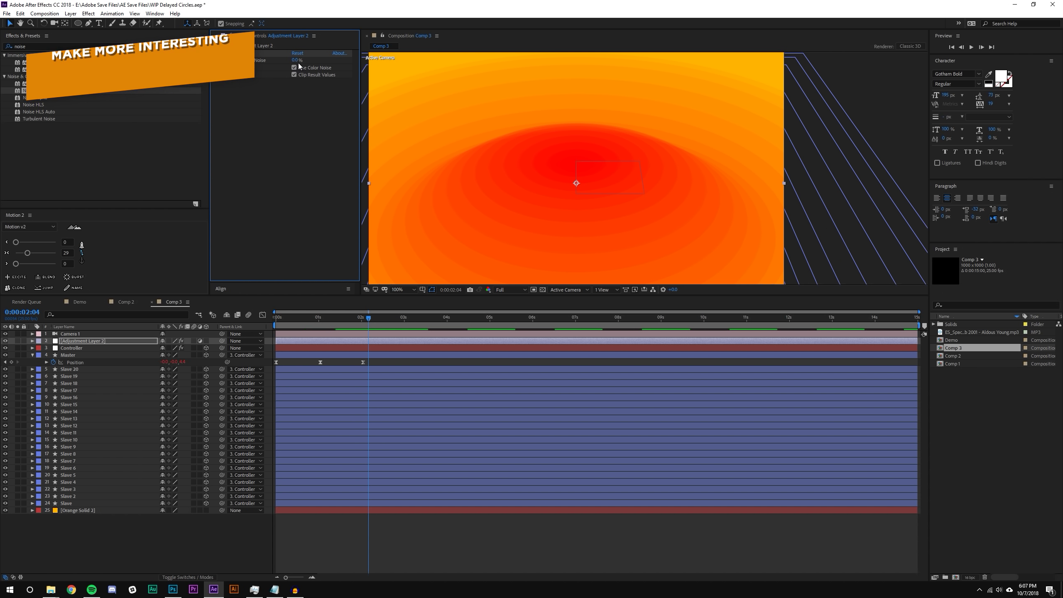
Raise the Amount of Noise on Adjustment Layer 2 and preview the animation from the start.
{"action": "left_click", "coordinate": [298, 61]}
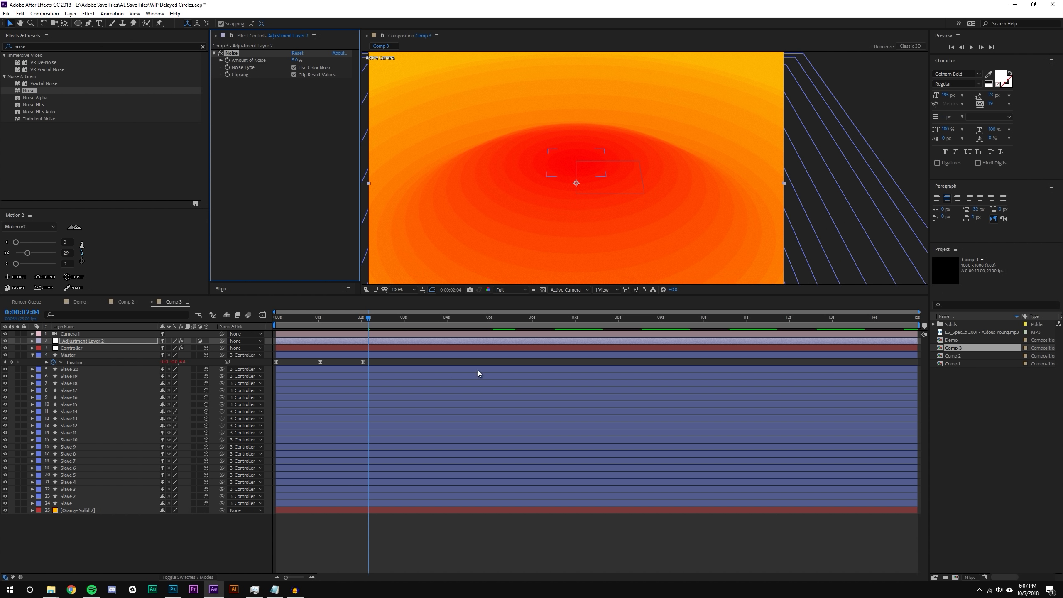
{"action": "left_click_drag", "start_coordinate": [372, 320], "coordinate": [210, 314]}
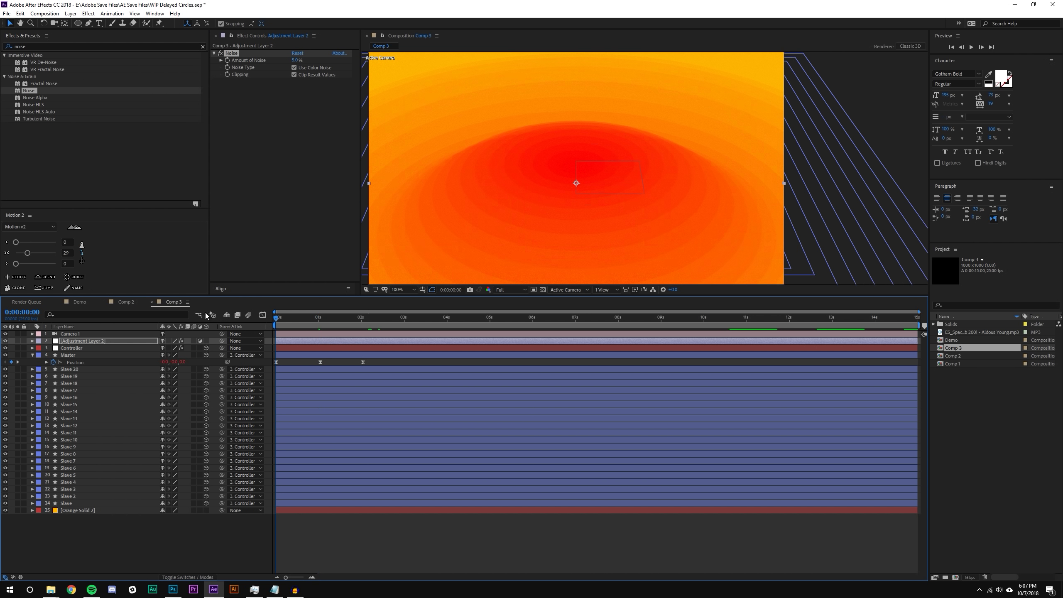
{"action": "left_click", "coordinate": [970, 46]}
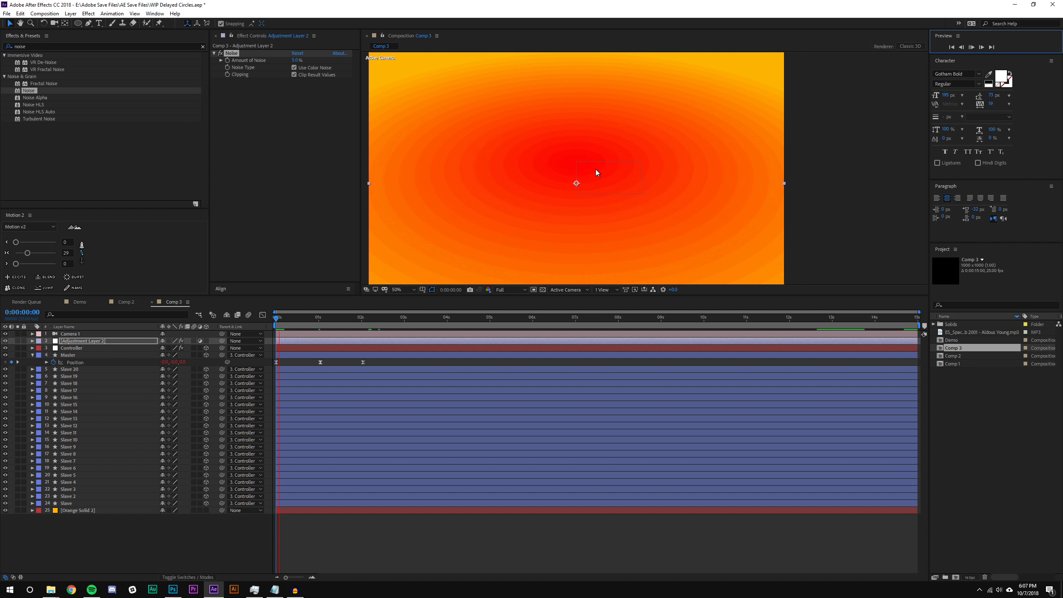
Move Master's second and third Position keyframes to exactly 0:00:01:00 and 0:00:02:00.
{"action": "left_click", "coordinate": [362, 322]}
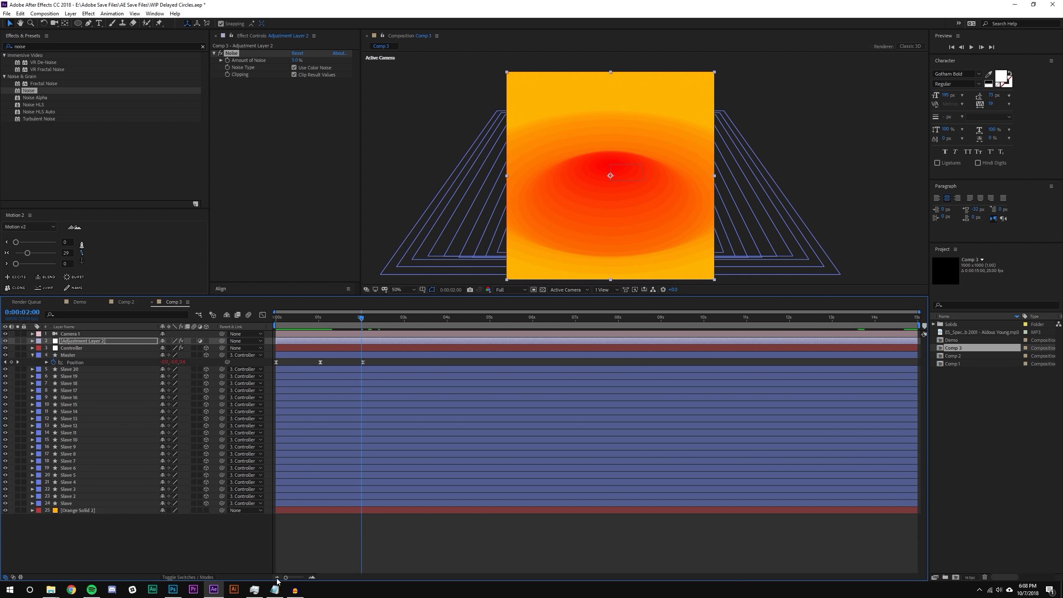
{"action": "left_click", "coordinate": [311, 578]}
{"action": "left_click", "coordinate": [311, 577]}
{"action": "left_click_drag", "start_coordinate": [419, 577], "coordinate": [355, 577]}
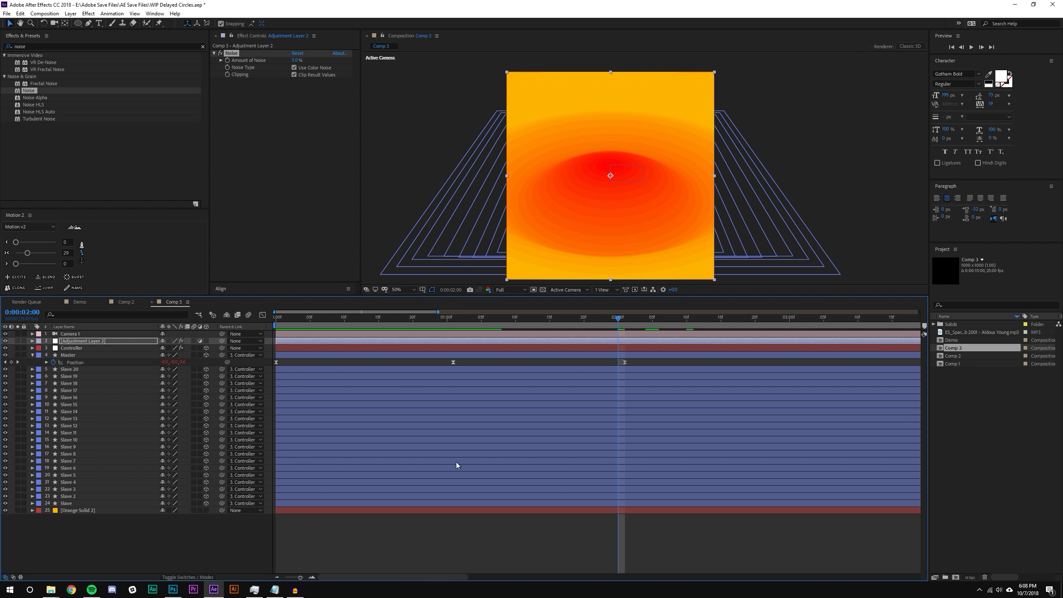
{"action": "left_click", "coordinate": [446, 320]}
{"action": "left_click_drag", "start_coordinate": [453, 362], "coordinate": [445, 364]}
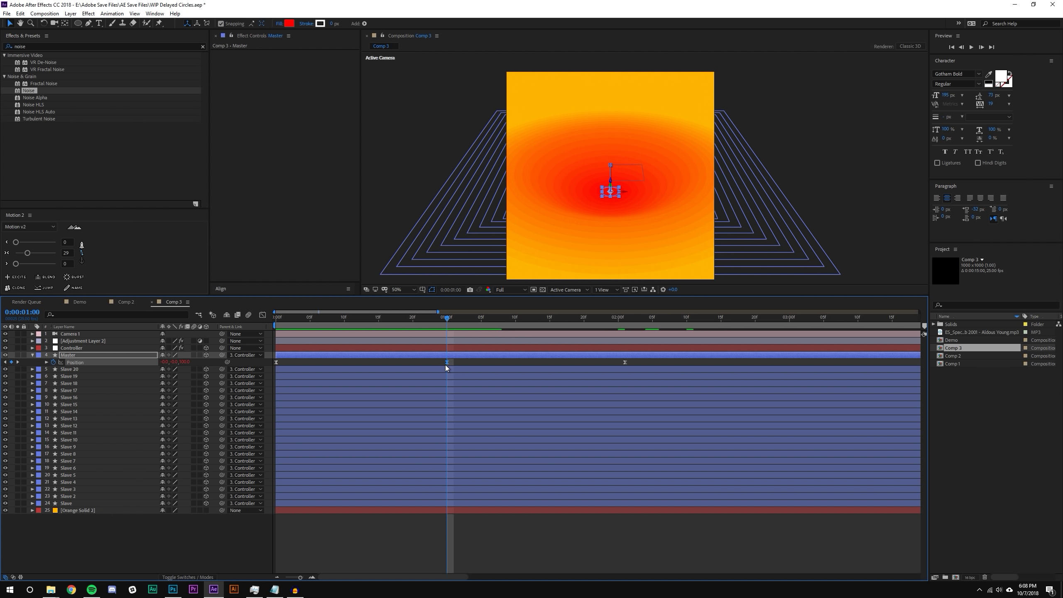
{"action": "left_click", "coordinate": [618, 320]}
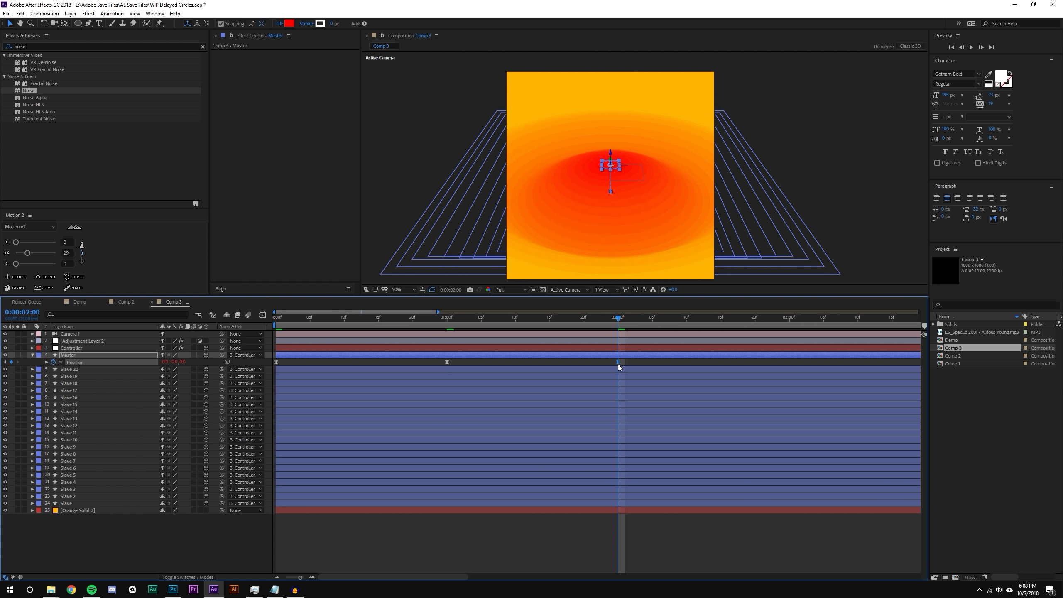
End the work area at 0:00:02:00 and preview the loop from the first frame.
{"action": "key", "text": "n"}
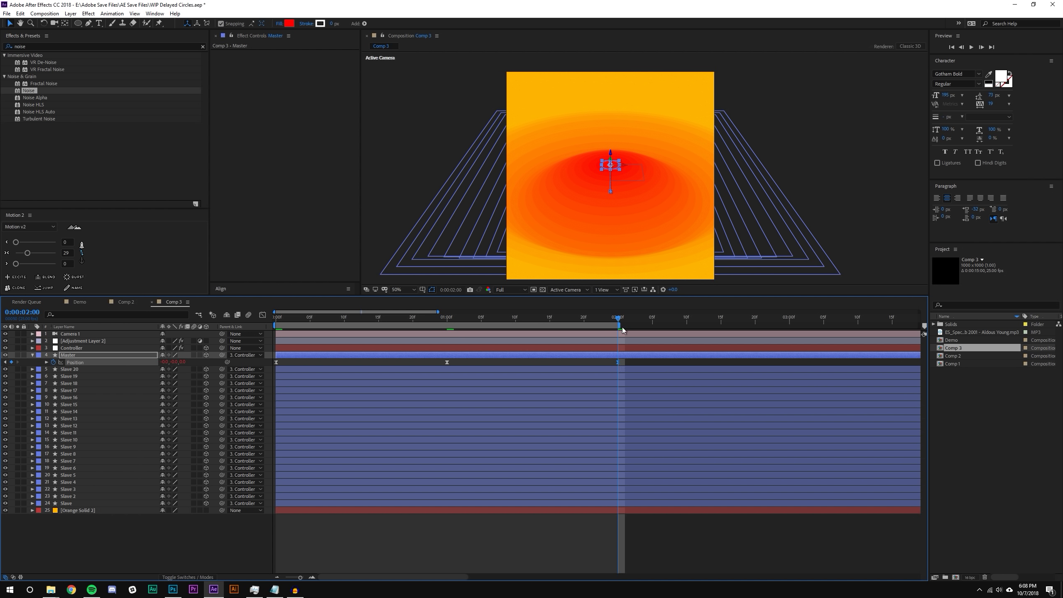
{"action": "left_click", "coordinate": [282, 577]}
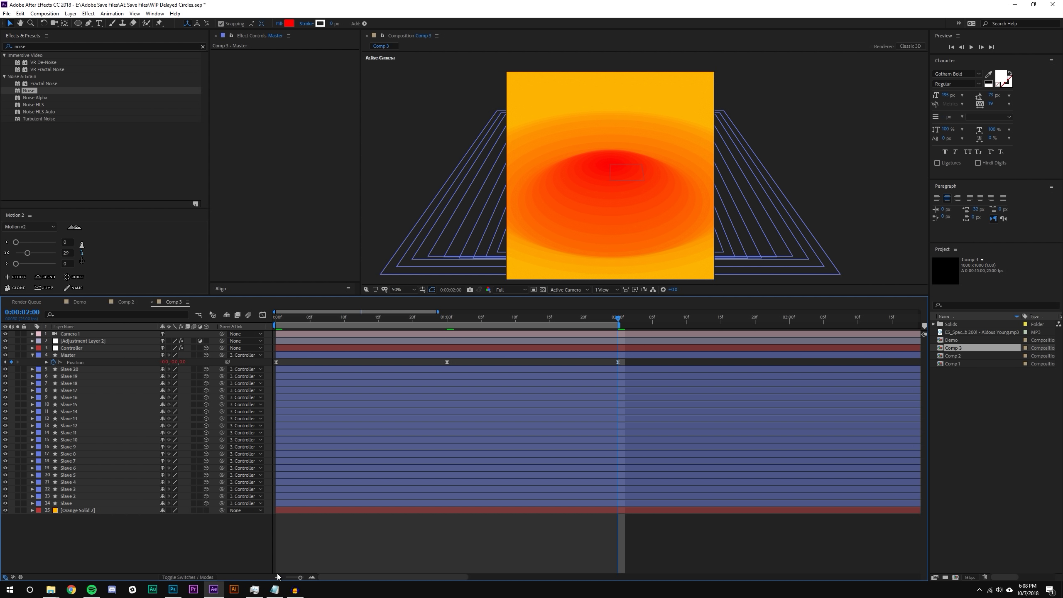
{"action": "left_click", "coordinate": [278, 577]}
{"action": "left_click", "coordinate": [277, 577]}
{"action": "left_click_drag", "start_coordinate": [338, 323], "coordinate": [276, 323]}
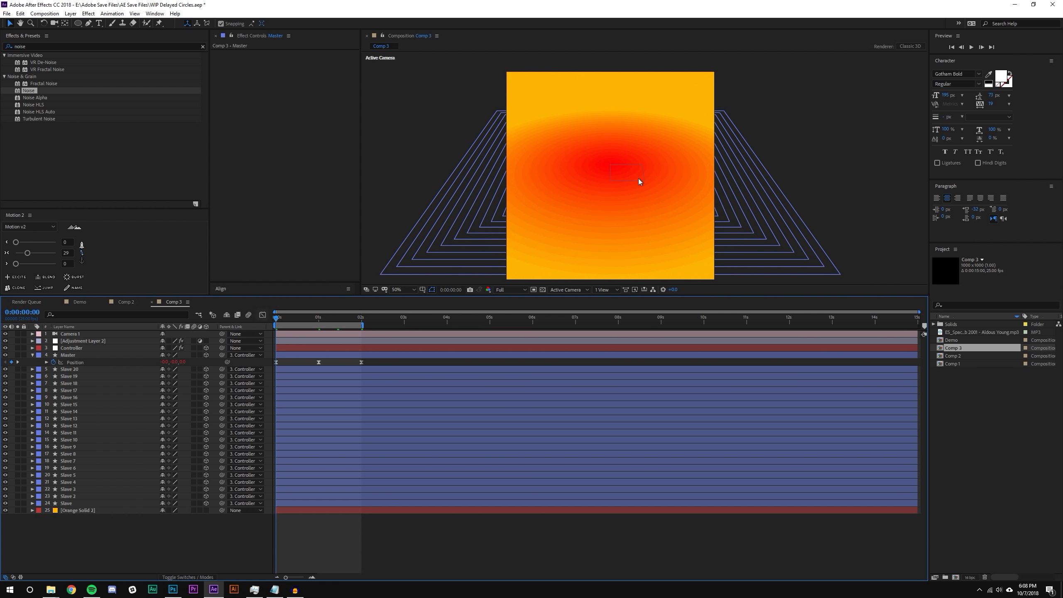
{"action": "left_click", "coordinate": [971, 47]}
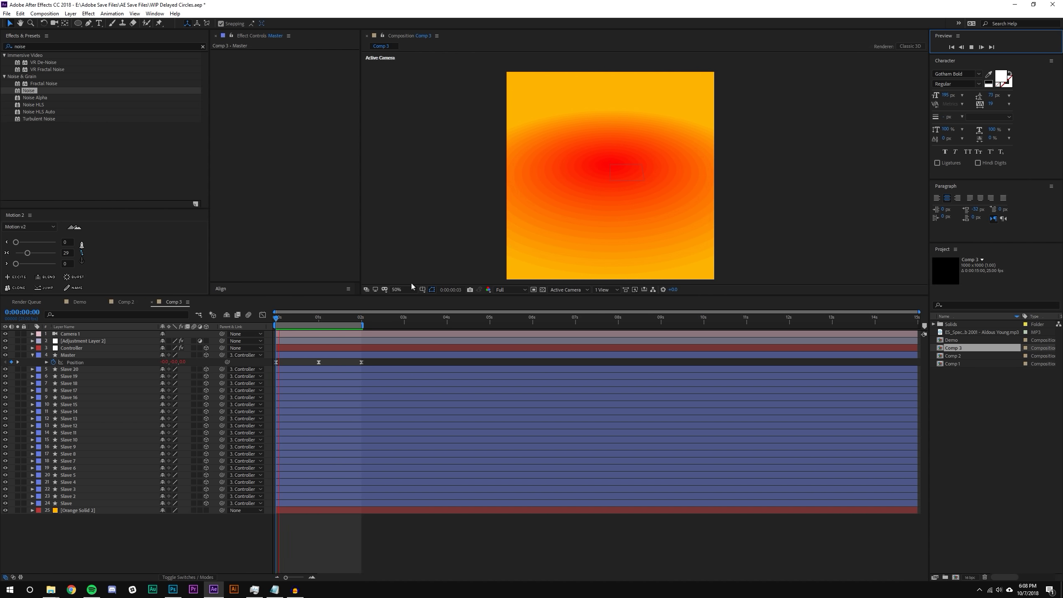
Shift the two-second work area to span 0:00:08:00 to 0:00:10:00 and preview the loop there.
{"action": "left_click", "coordinate": [319, 320]}
{"action": "left_click_drag", "start_coordinate": [600, 328], "coordinate": [665, 327]}
{"action": "left_click", "coordinate": [619, 323]}
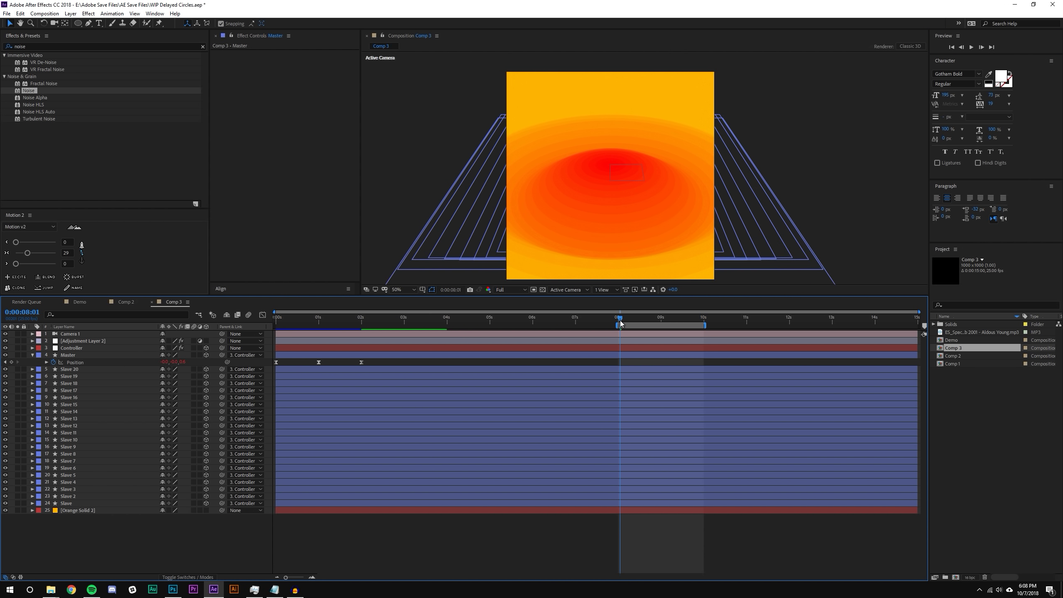
{"action": "left_click", "coordinate": [972, 47]}
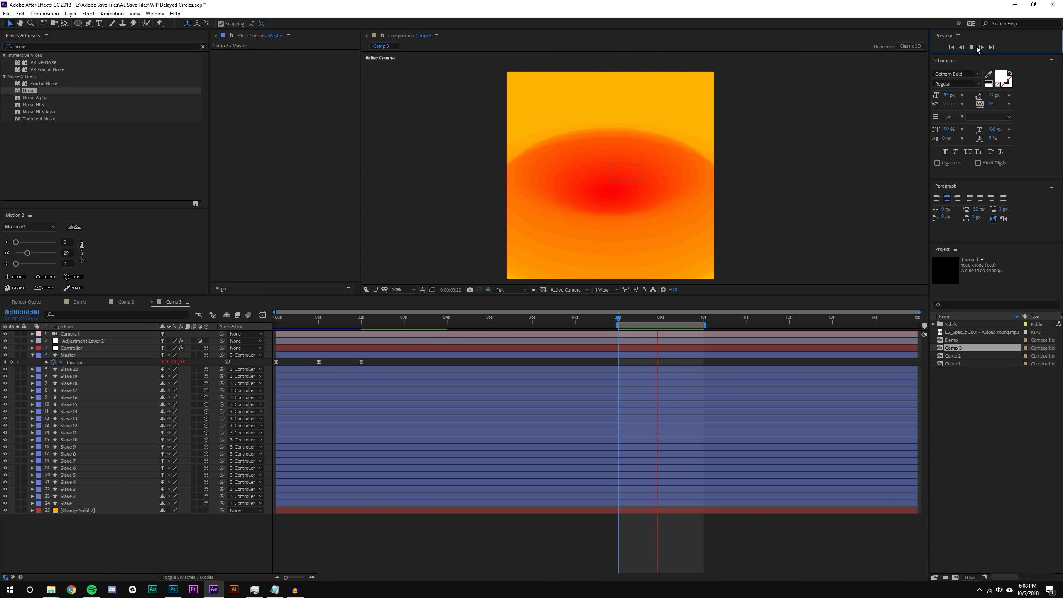
{"action": "left_click", "coordinate": [623, 316]}
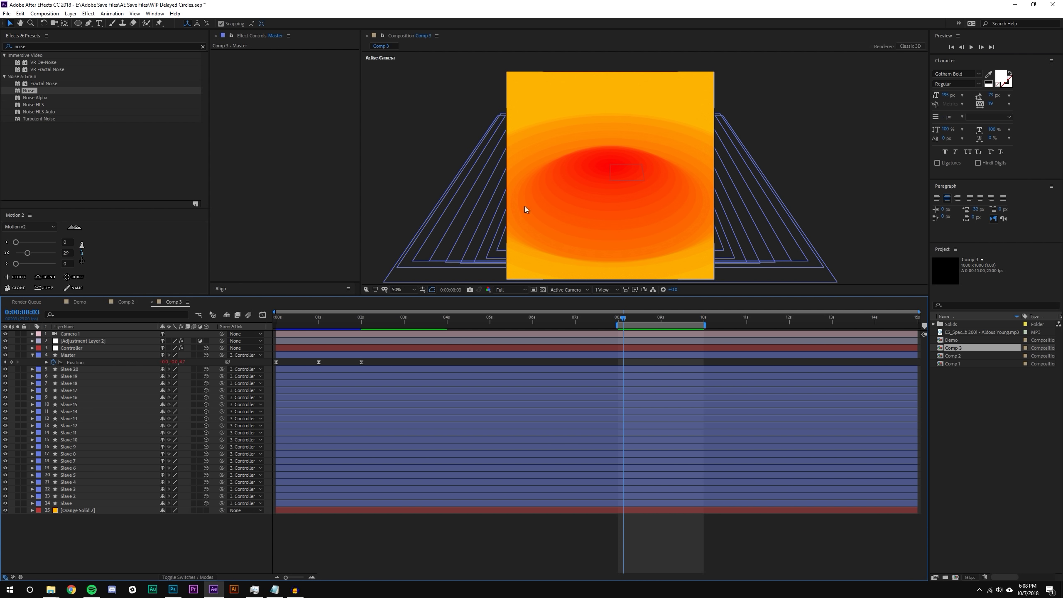
Move the current time to 0:00:08:13 and scale the Controller up to about 175%.
{"action": "left_click", "coordinate": [72, 505]}
{"action": "left_click", "coordinate": [74, 370]}
{"action": "key", "text": "shift+Page_Down"}
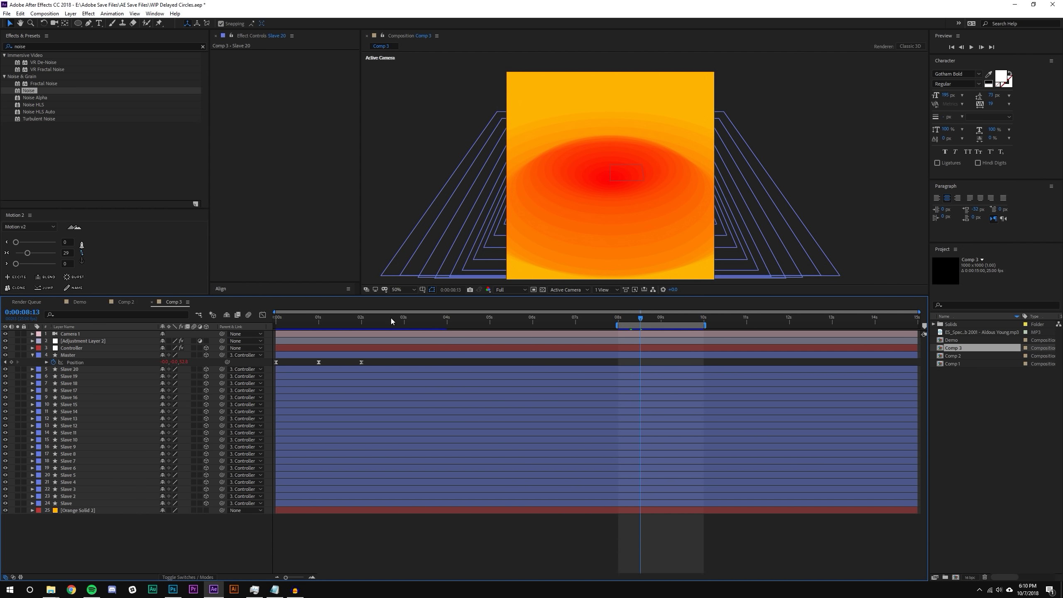
{"action": "left_click", "coordinate": [71, 348]}
{"action": "key", "text": "s"}
{"action": "left_click_drag", "start_coordinate": [194, 355], "coordinate": [219, 347]}
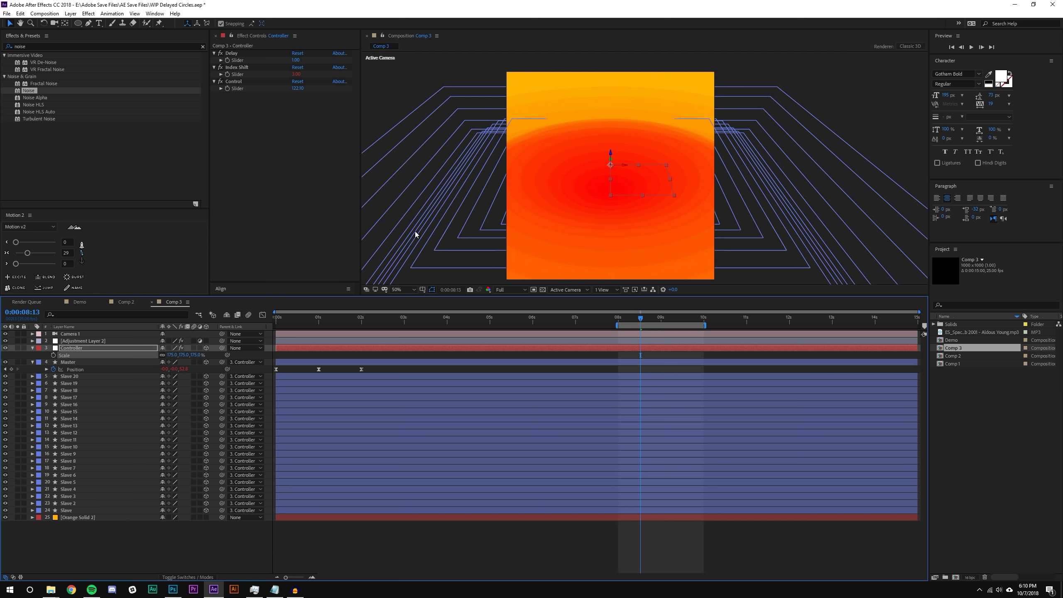
Preview the enlarged circles, adjust the Controller's Delay, and replay the animation from 0:00:07:24.
{"action": "left_click", "coordinate": [623, 315]}
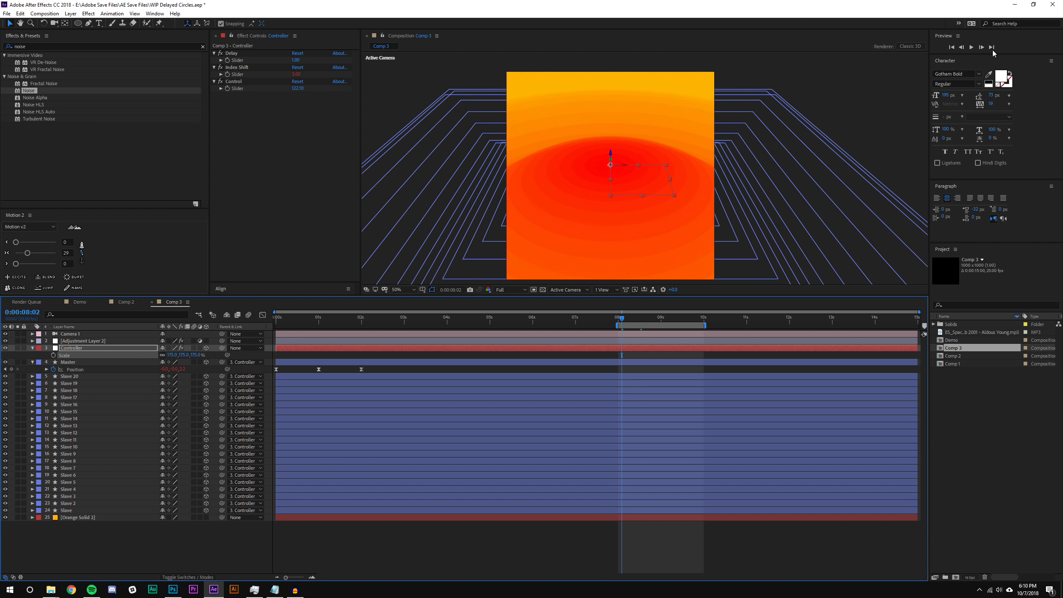
{"action": "left_click", "coordinate": [971, 48]}
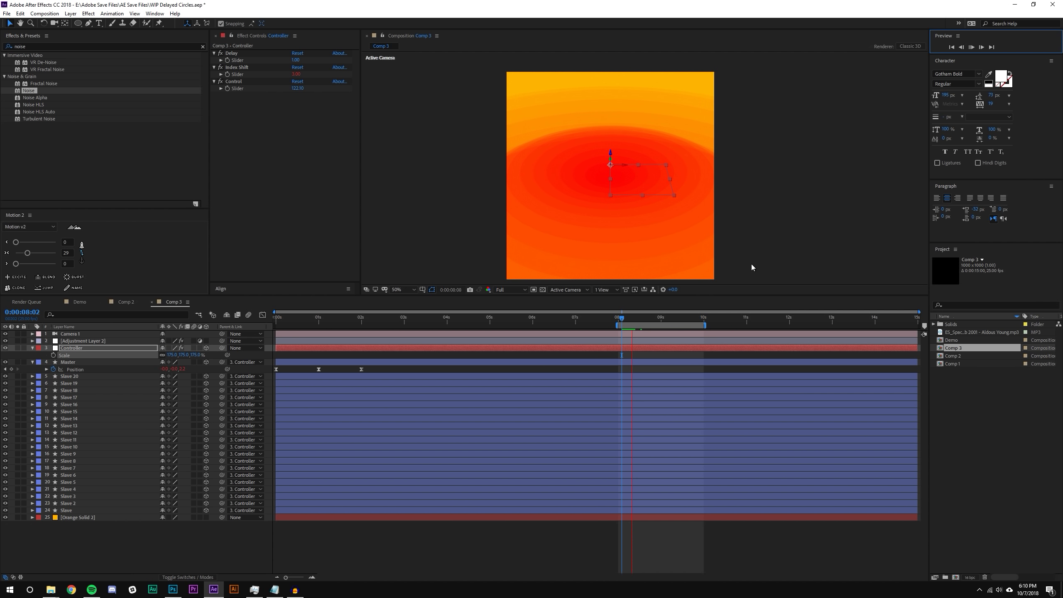
{"action": "left_click", "coordinate": [296, 61]}
{"action": "left_click_drag", "start_coordinate": [622, 319], "coordinate": [617, 320]}
{"action": "left_click", "coordinate": [971, 47]}
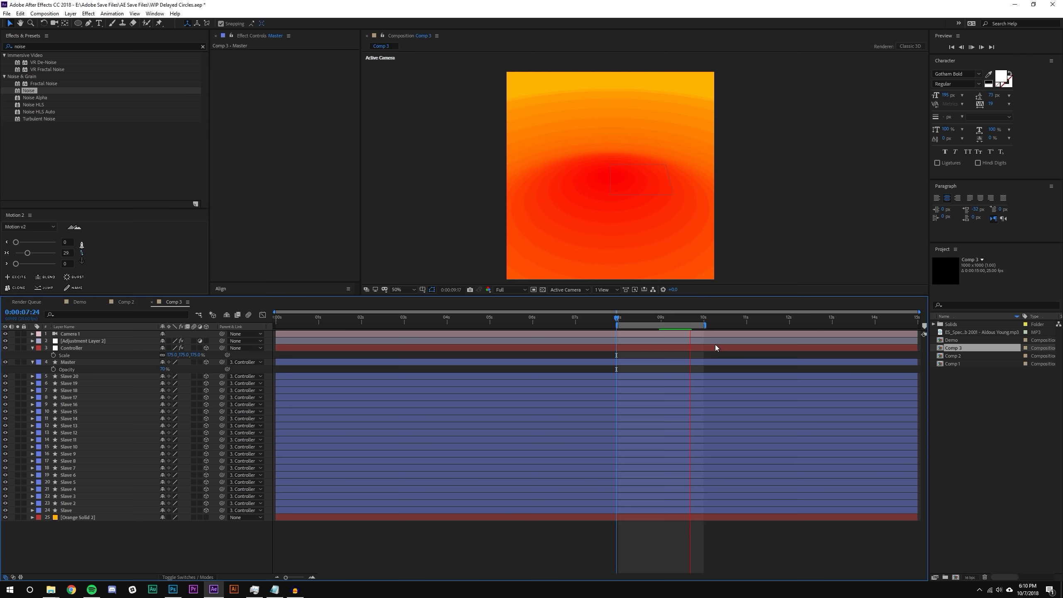